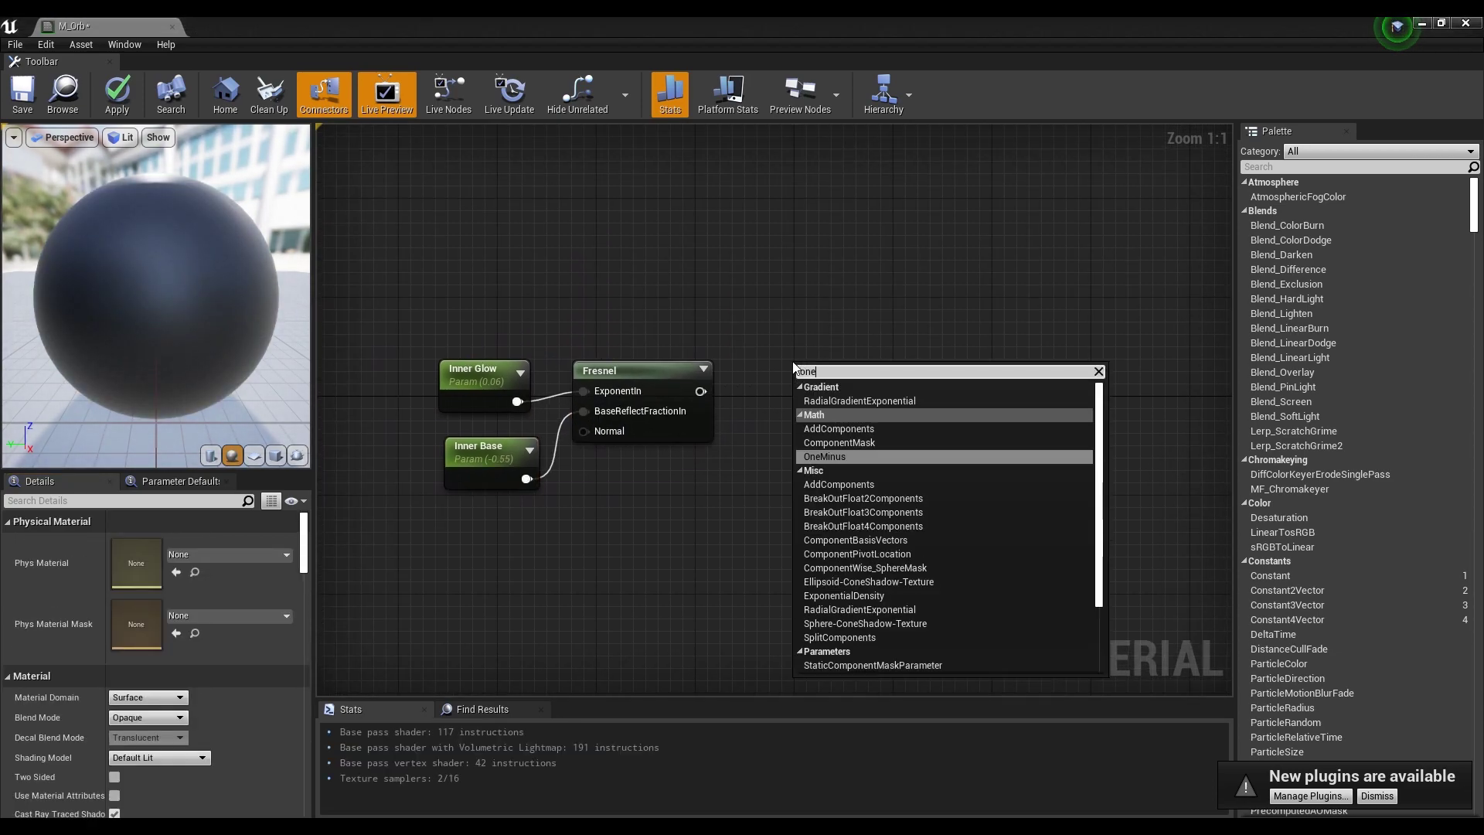
- Feed the Fresnel output into a new OneMinus (1-x) node and briefly preview its result
drag(701, 392, 769, 391)
right_click(791, 376)
click(851, 437)
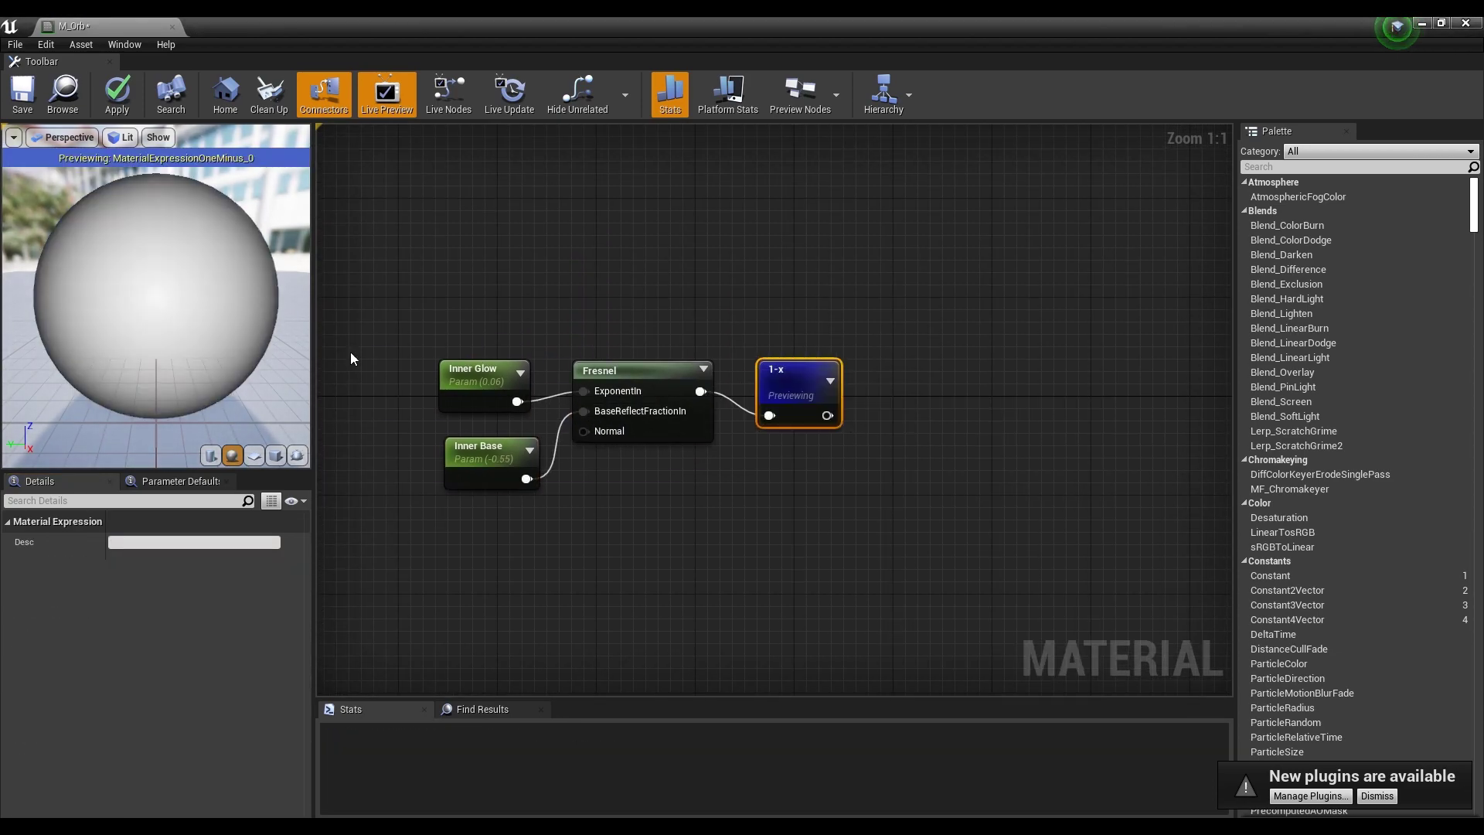
right_click(790, 369)
click(834, 431)
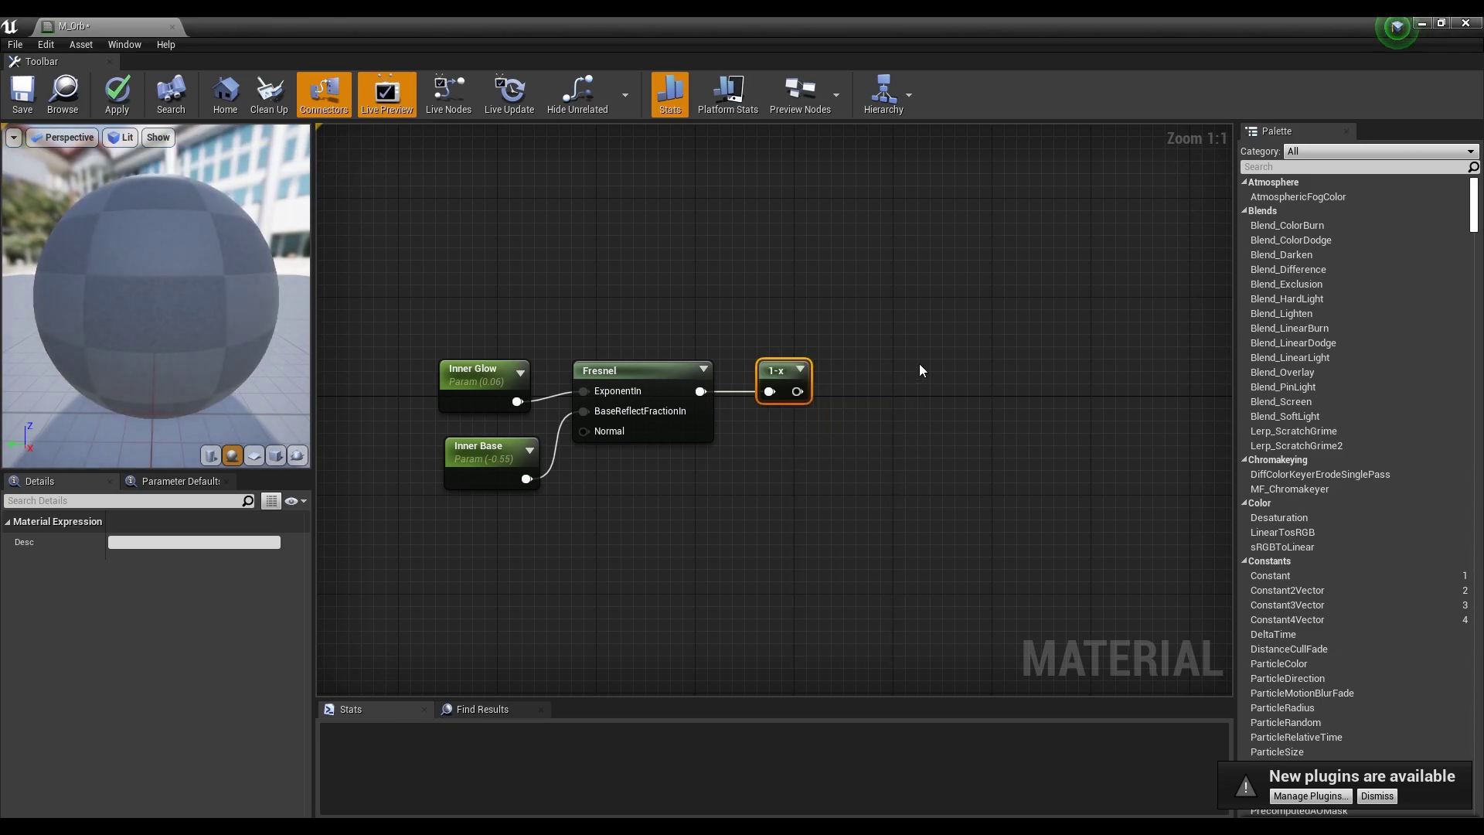
- Place a Multiply node to the right of the OneMinus node and select it
click(918, 377)
click(923, 382)
click(920, 379)
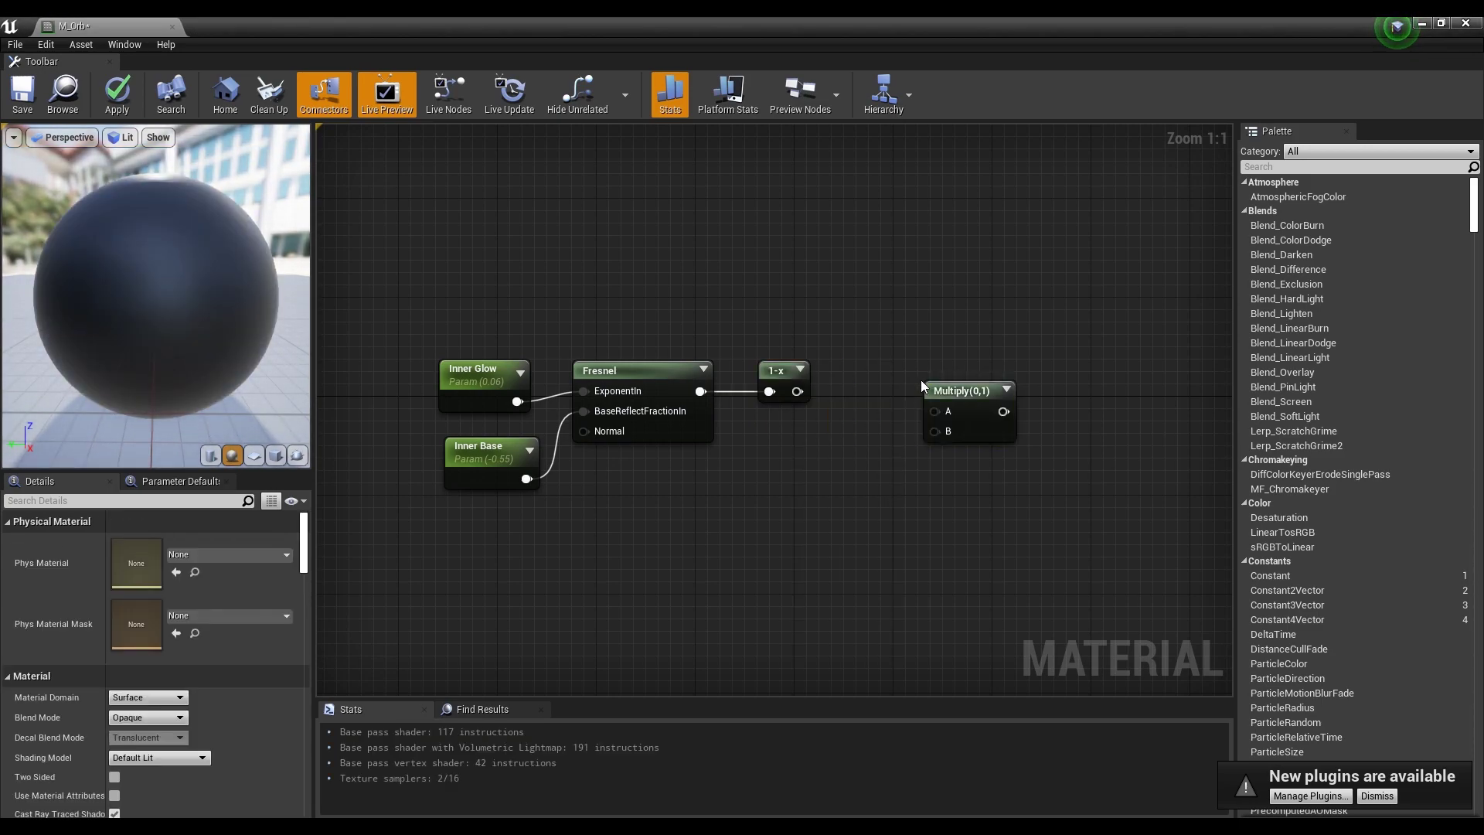
click(960, 371)
- Add a Constant3Vector below the OneMinus node and convert it into the Inner Color vector parameter
click(785, 452)
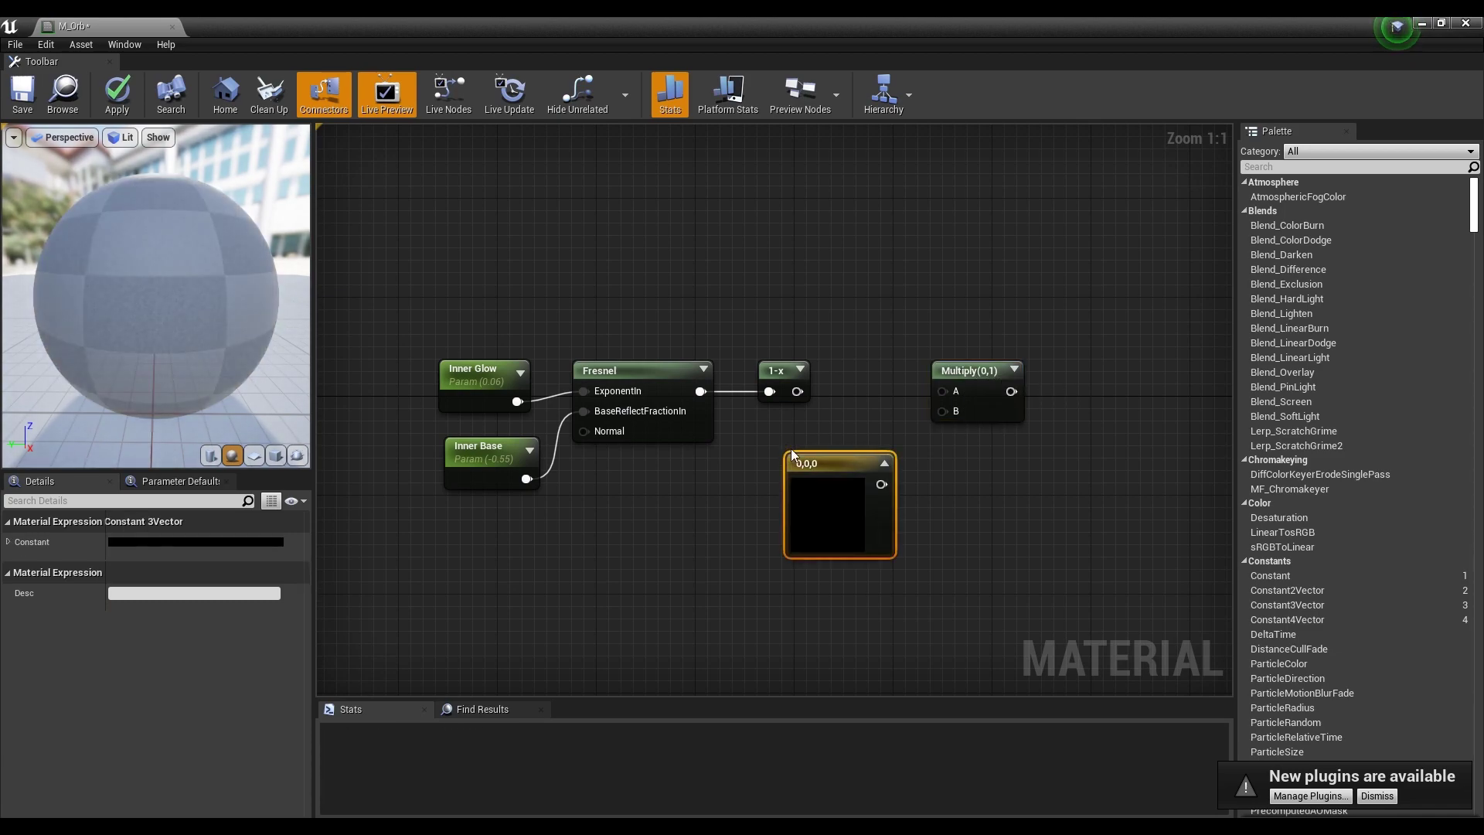
click(870, 428)
right_drag(869, 428, 856, 402)
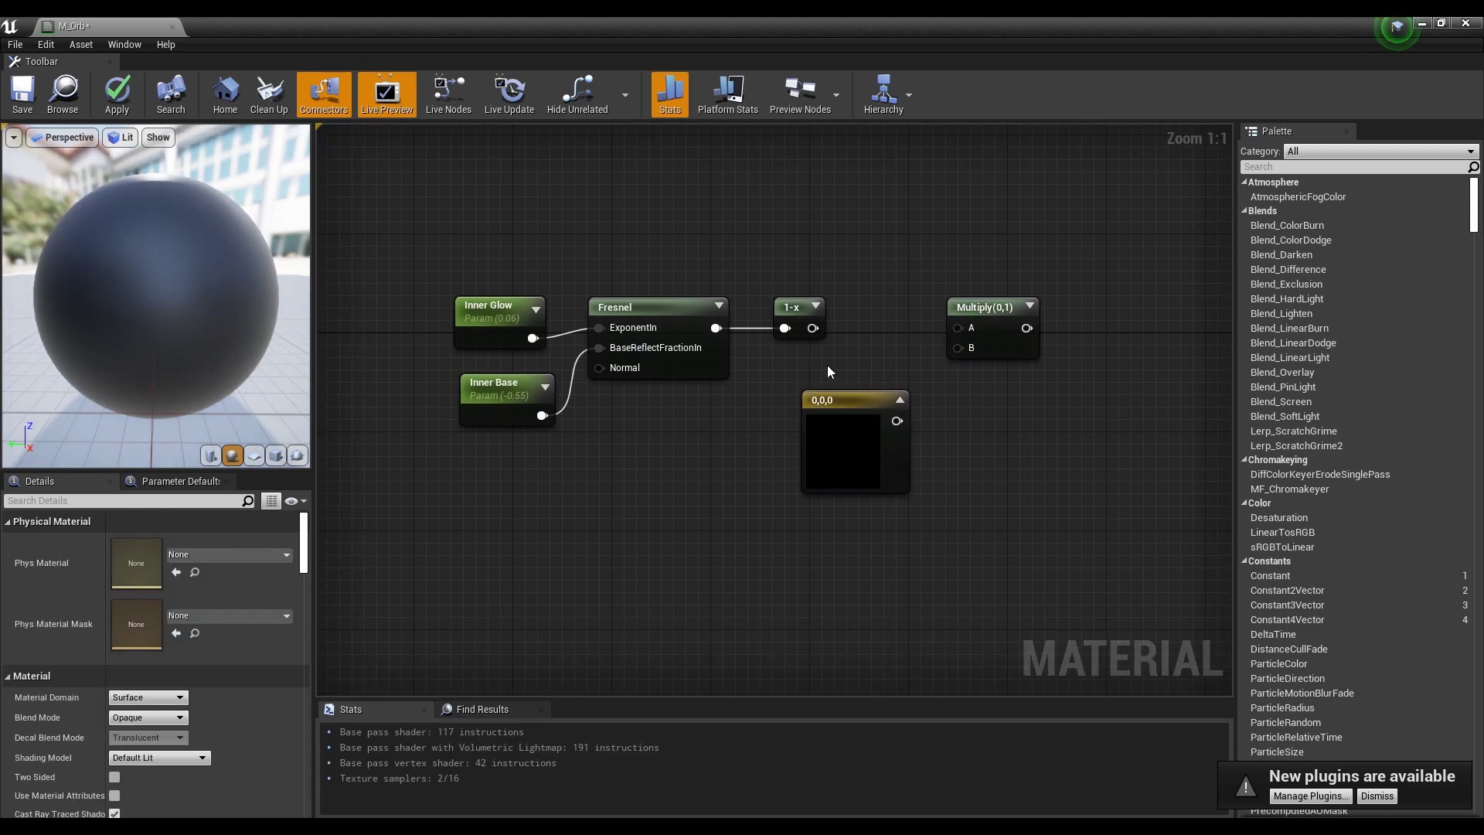
click(832, 407)
right_click(832, 407)
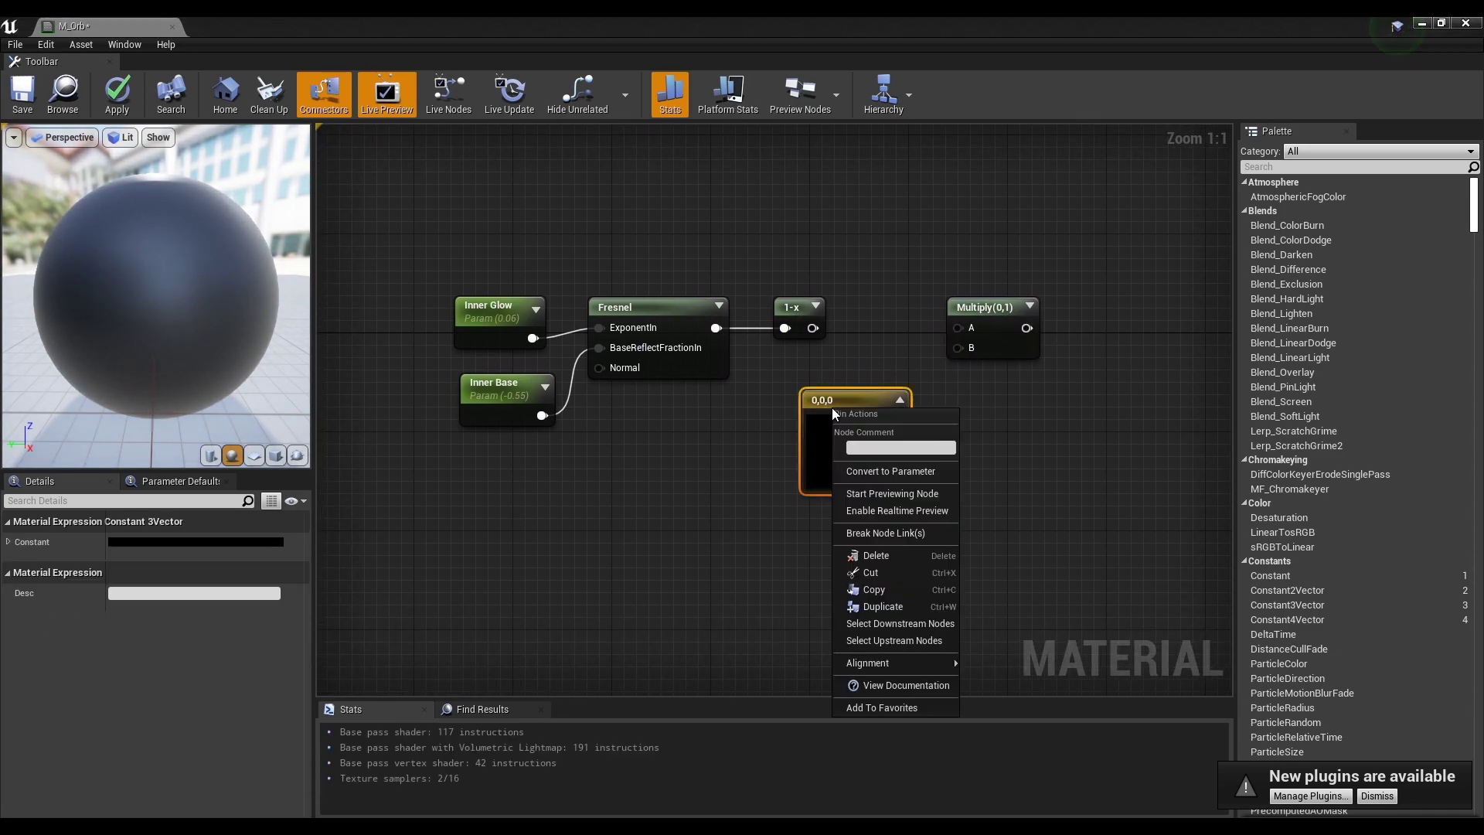
click(886, 474)
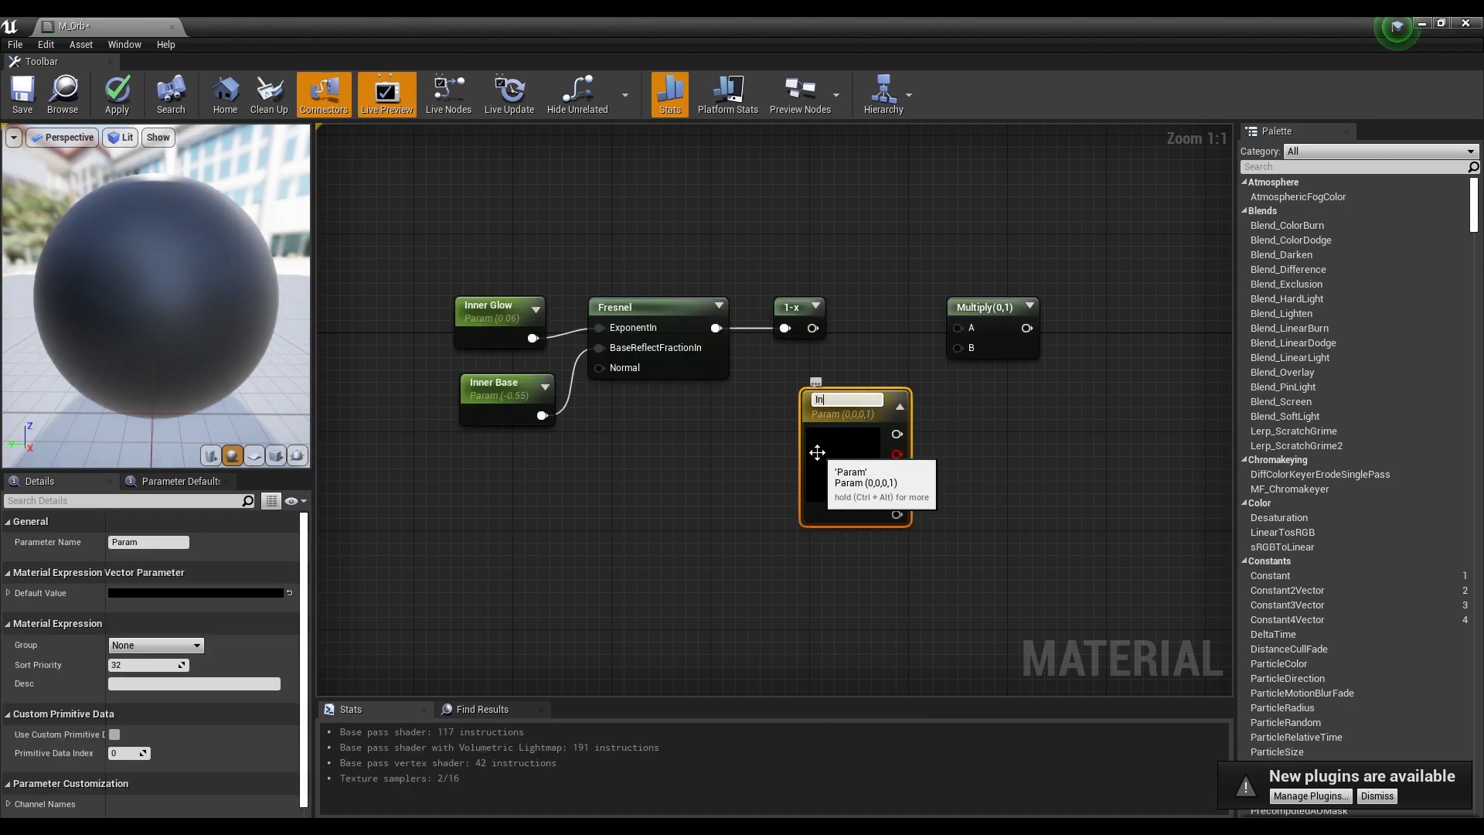
- Set Inner Color to pink with RGB 0.5, 0.085, 0.53
double_click(861, 442)
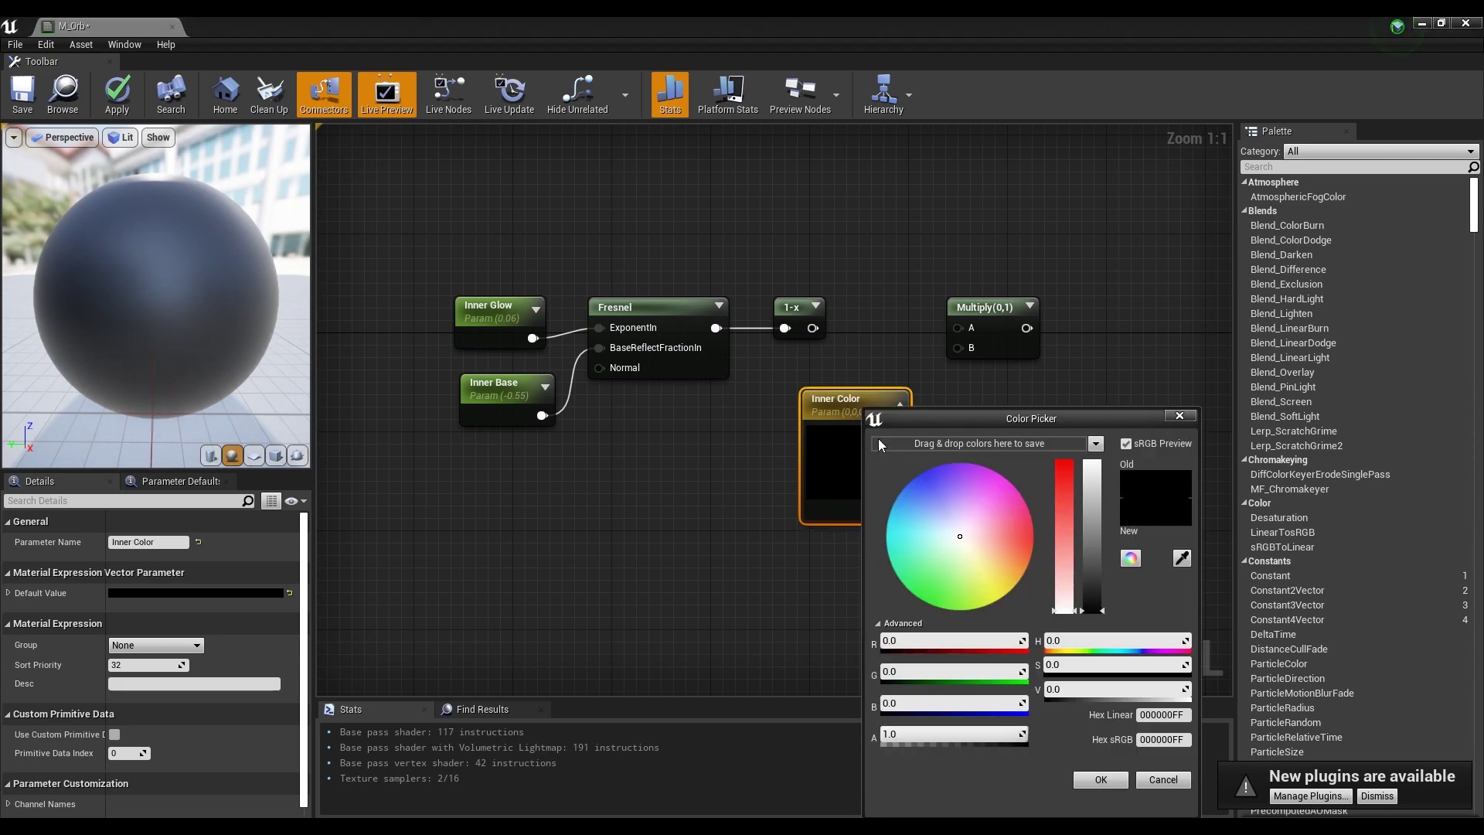
click(968, 636)
text(0.5)
key(Tab)
text(0.085)
key(Tab)
text(0.53)
key(Return)
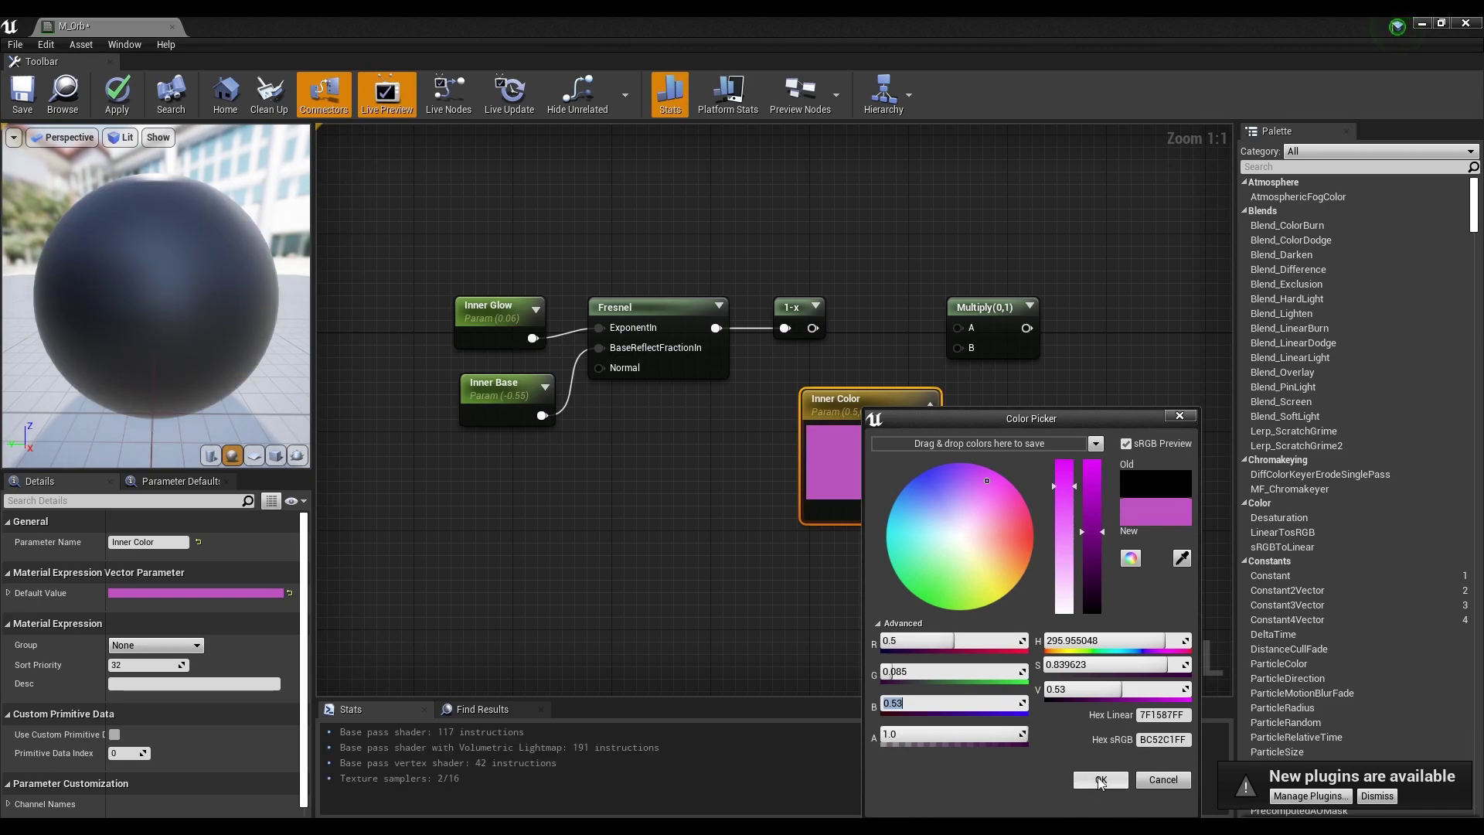
click(873, 386)
- Wire OneMinus into Multiply A and Inner Color into Multiply B
drag(963, 328, 962, 329)
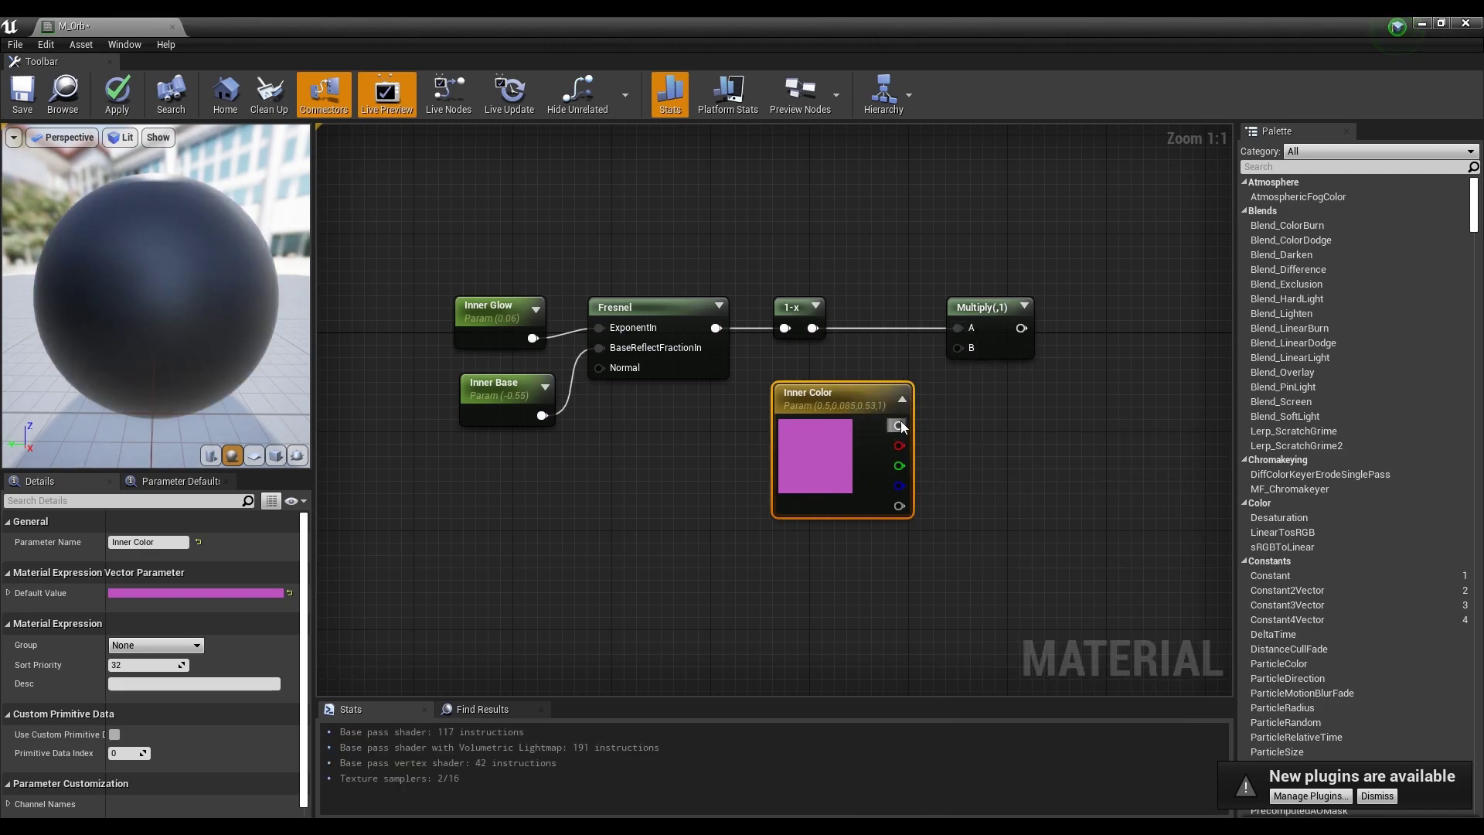
drag(899, 425, 978, 307)
right_drag(1038, 361, 923, 360)
scroll(923, 348, down, 2)
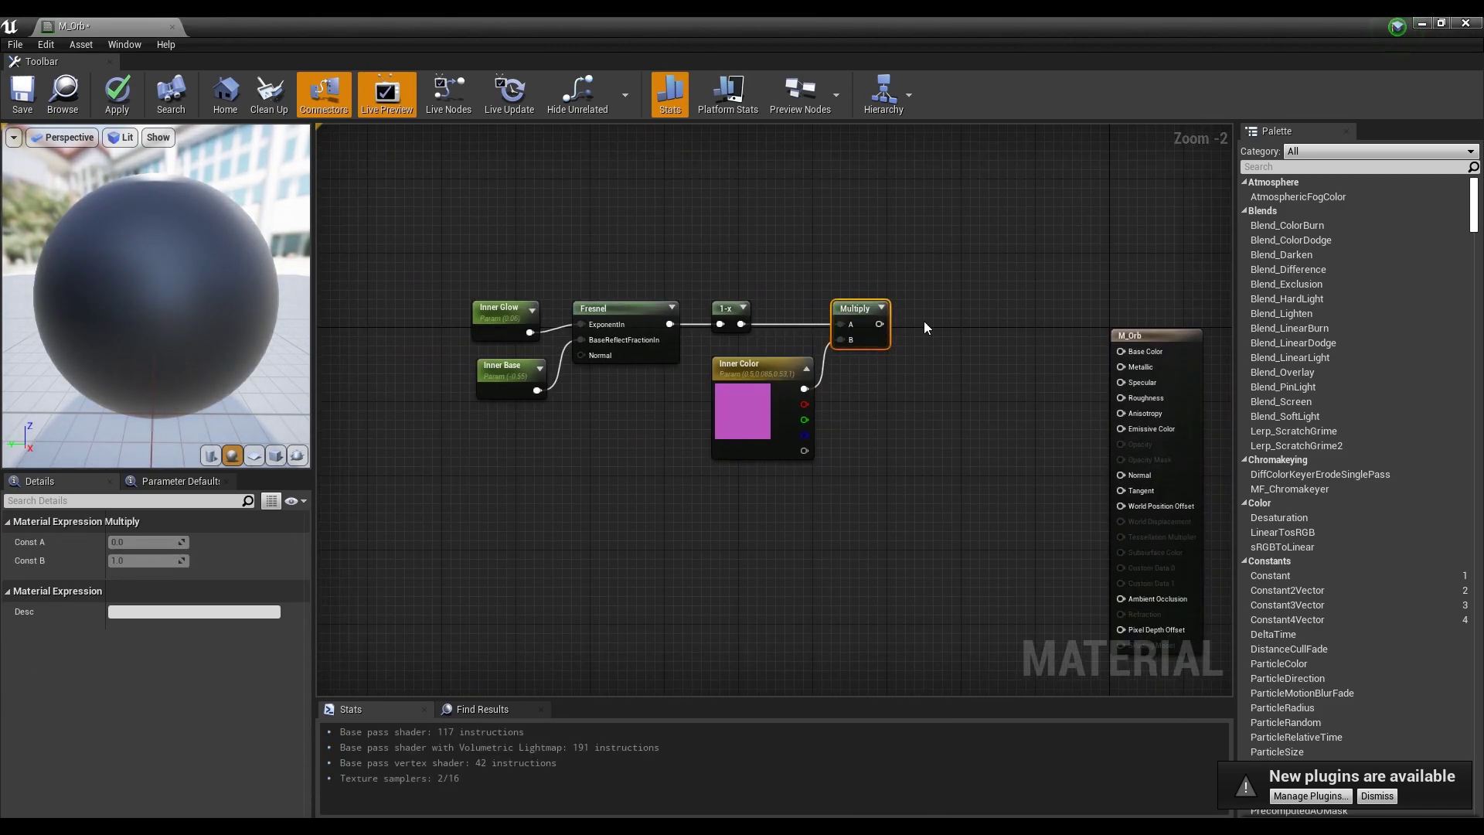
- Add a second Multiply node and a Bright scalar parameter with default value 2
click(926, 316)
click(851, 397)
text(Brigh)
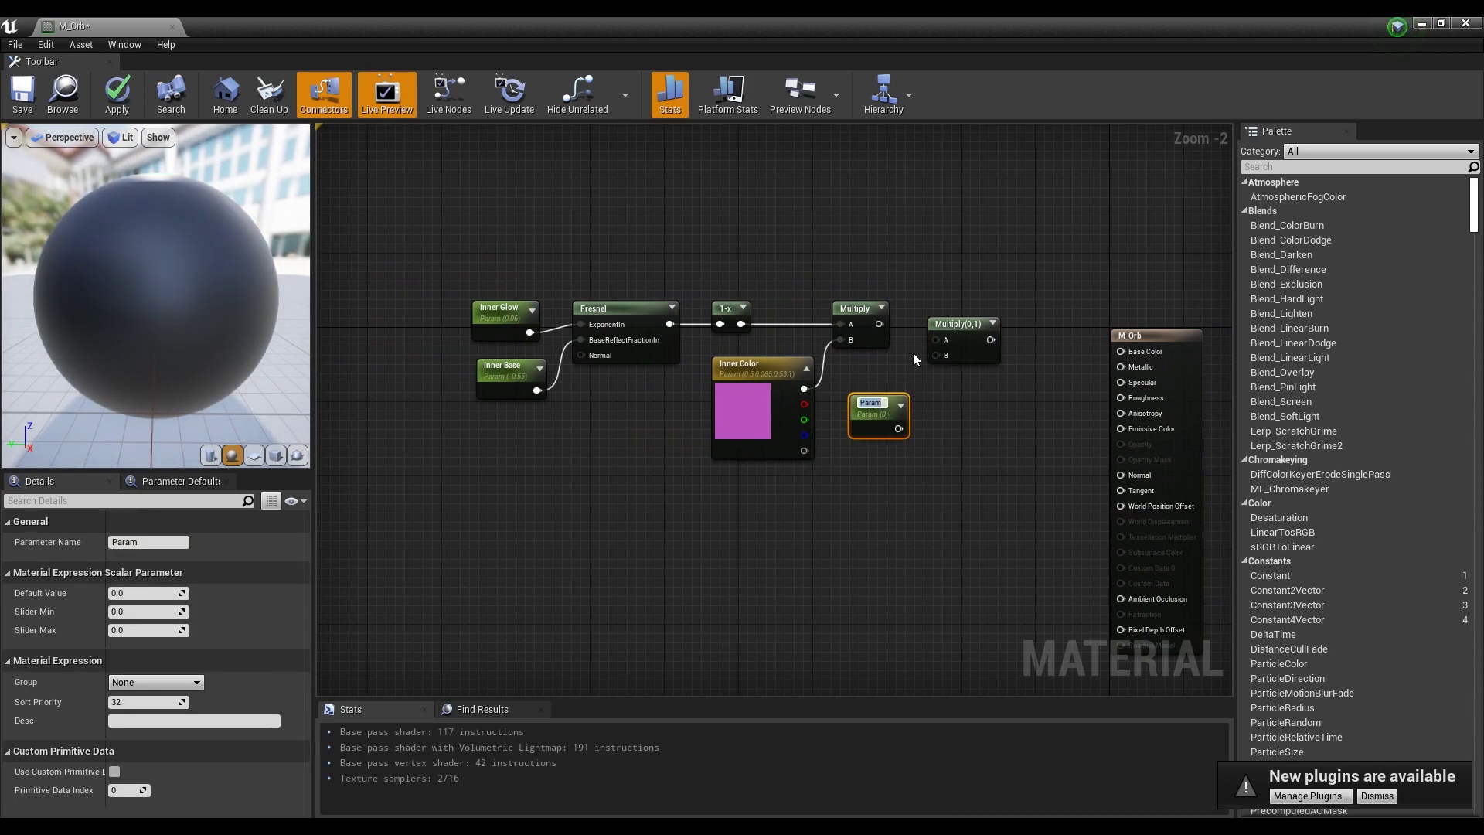
text(t)
key(Return)
click(133, 593)
text(2)
click(919, 444)
- Connect Bright into the second Multiply's B input and tidy the graph layout
drag(940, 352, 949, 317)
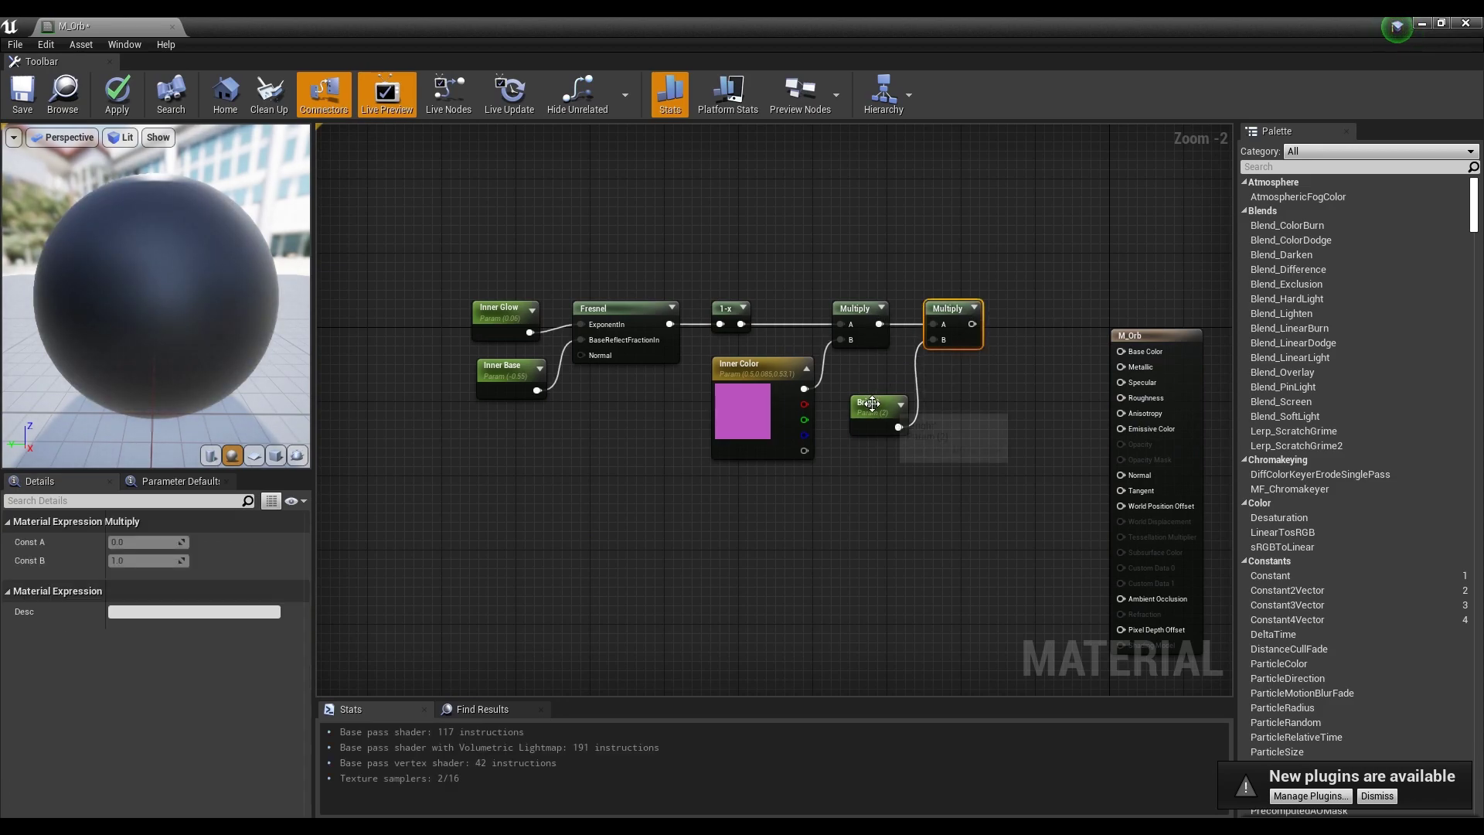
drag(872, 403, 874, 396)
click(856, 537)
right_drag(856, 537, 962, 464)
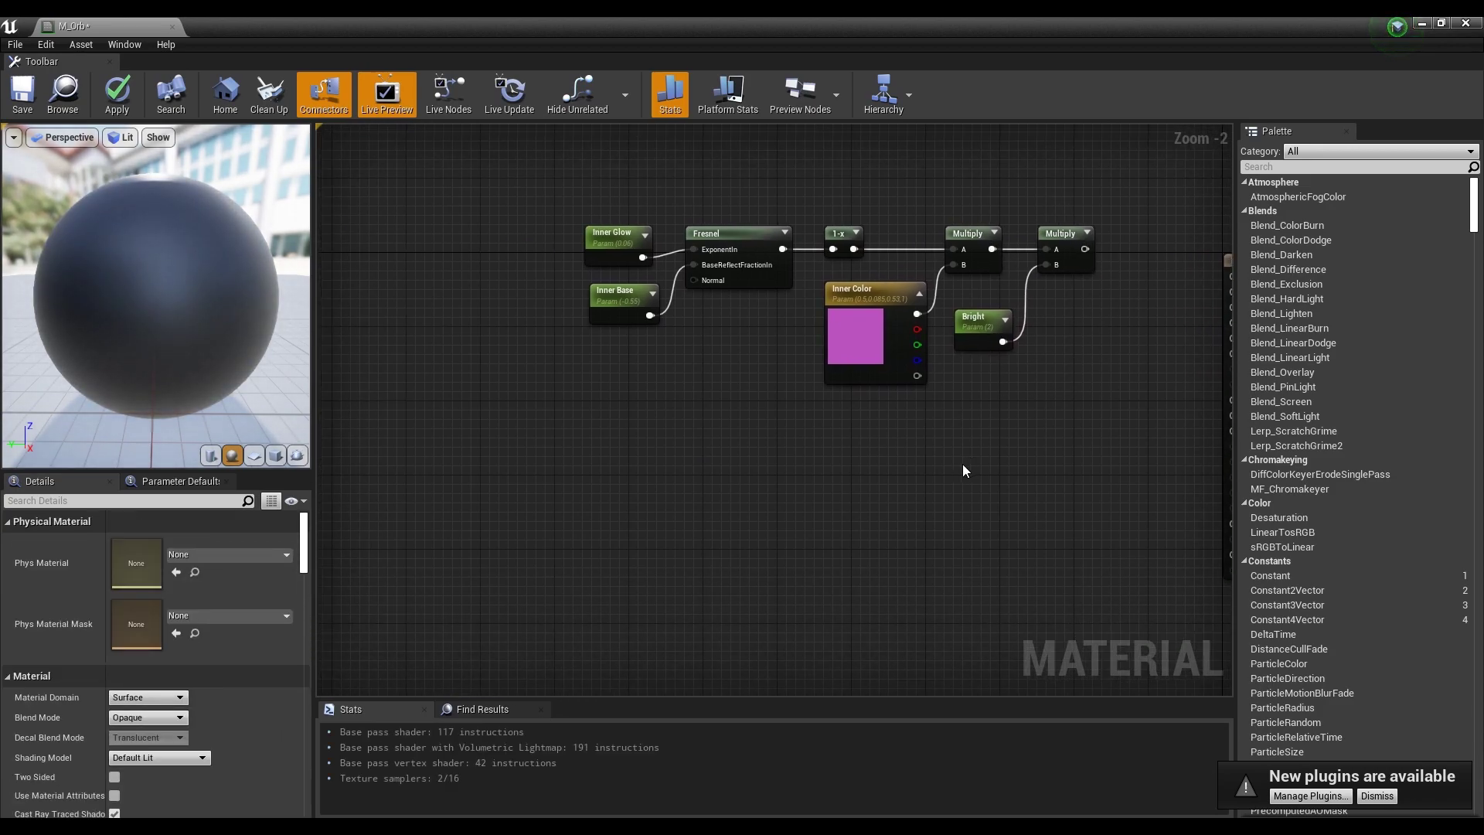
right_drag(878, 491, 822, 467)
scroll(822, 467, down, 1)
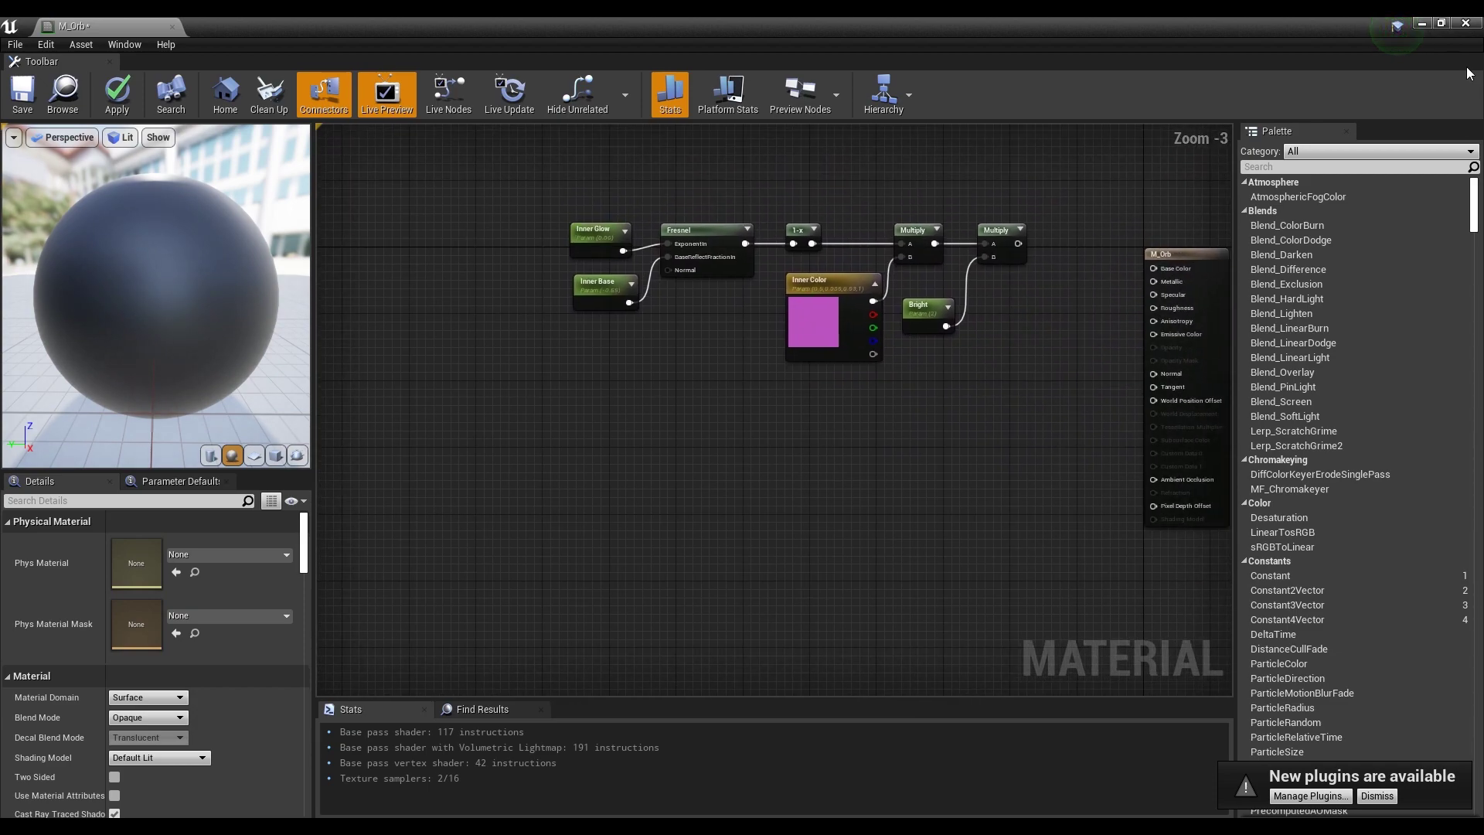
click(1441, 24)
- Find Motion_4WayChaos in Engine Content with '4way' and place it below the existing nodes
click(144, 686)
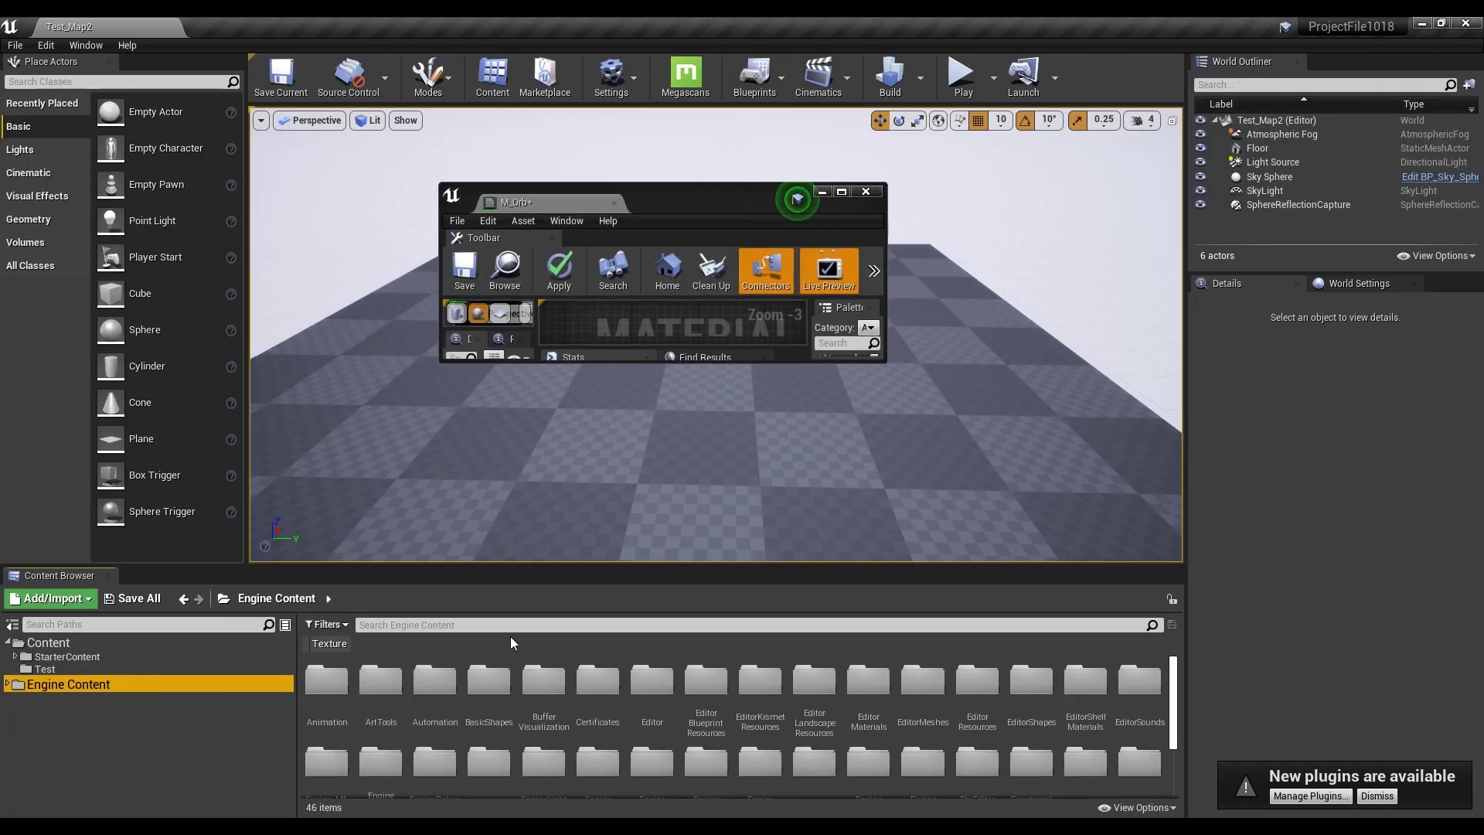
text(4way)
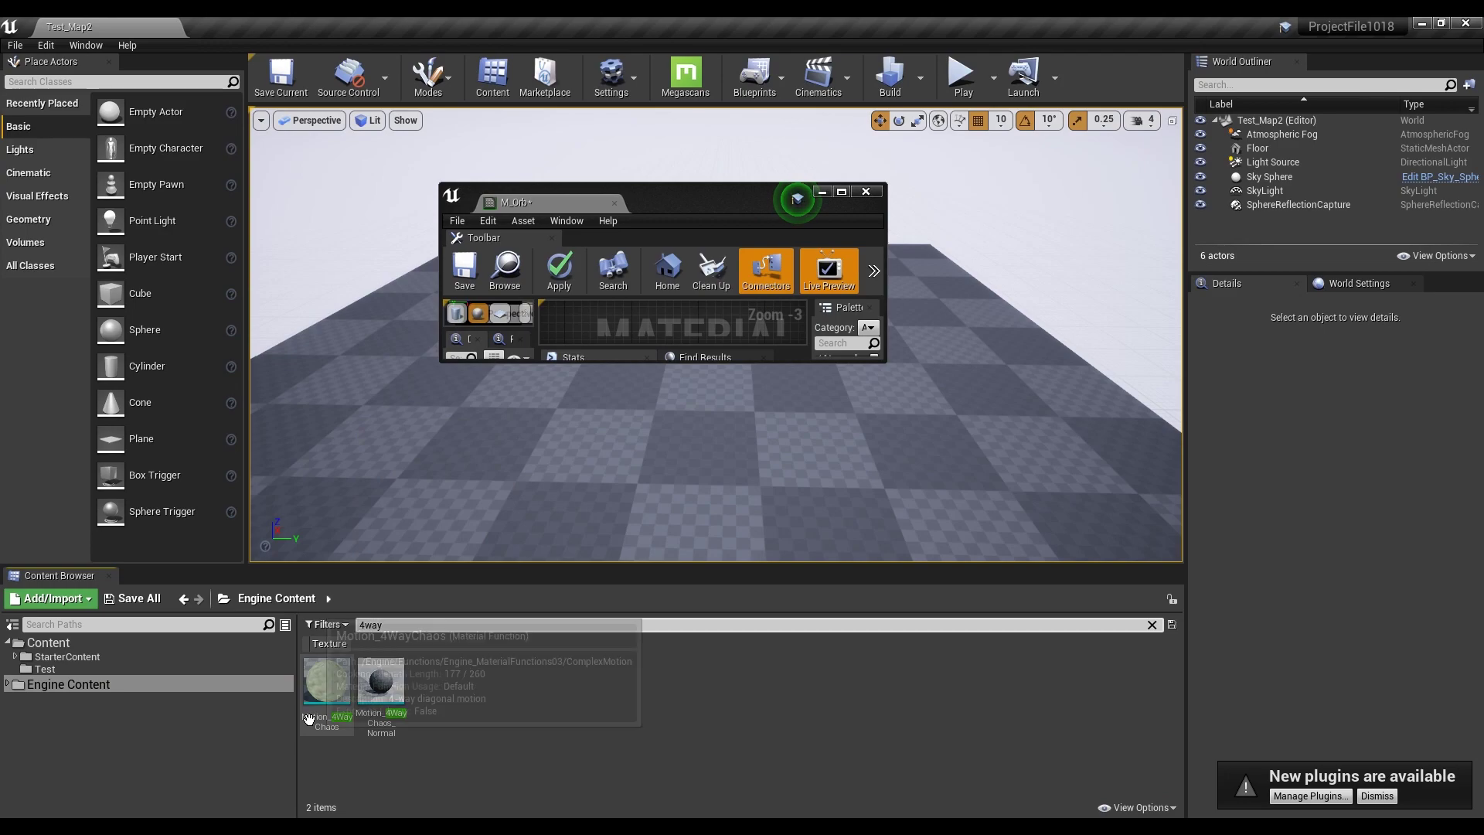
drag(326, 680, 758, 371)
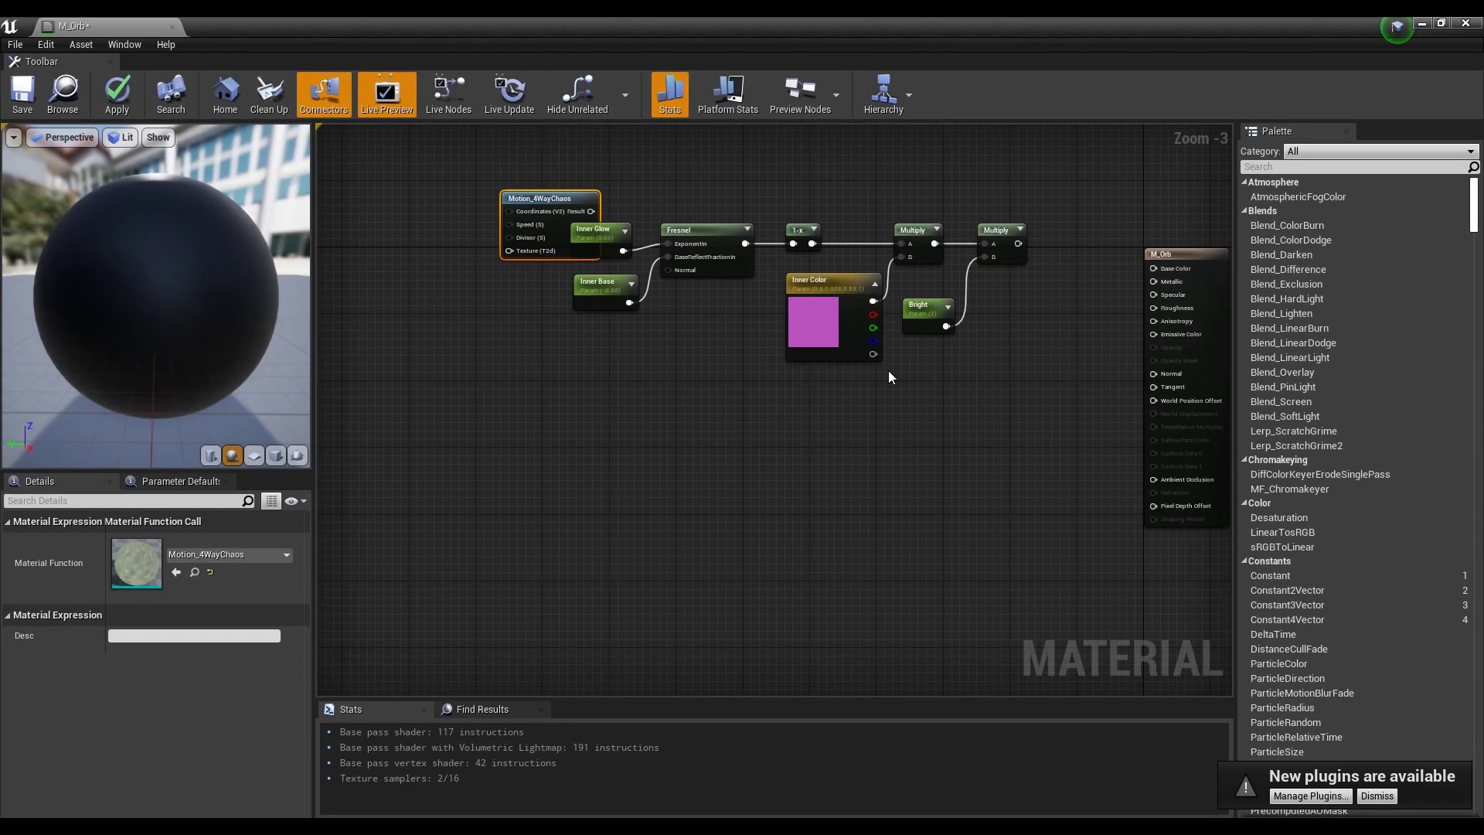
drag(509, 251, 689, 385)
drag(568, 214, 709, 353)
scroll(940, 424, up, 3)
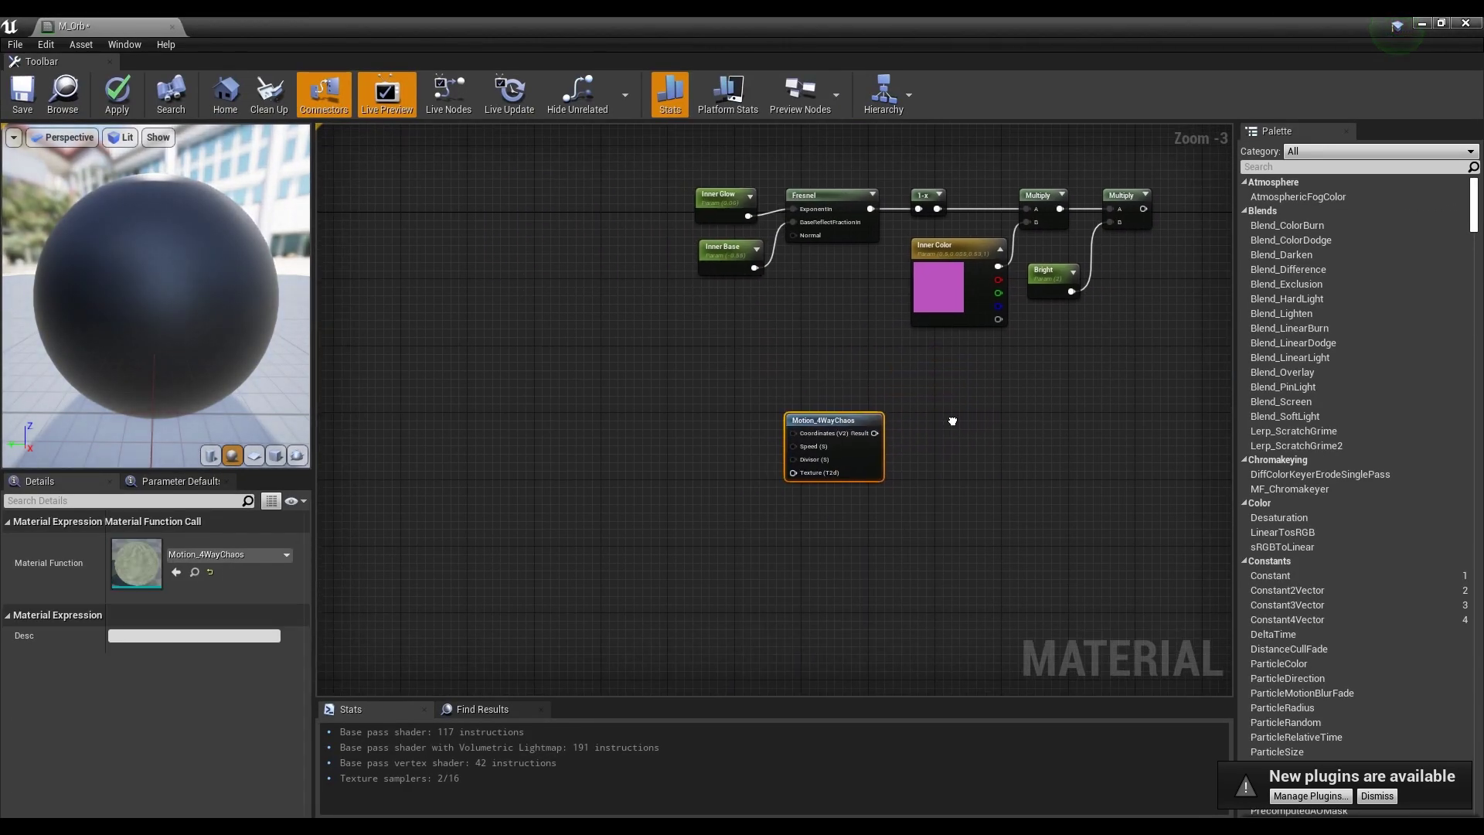
click(583, 358)
right_drag(583, 358, 744, 377)
- Add a BumpOffset node and connect it to Motion_4WayChaos Coordinates
right_click(688, 341)
text(bump)
key(Return)
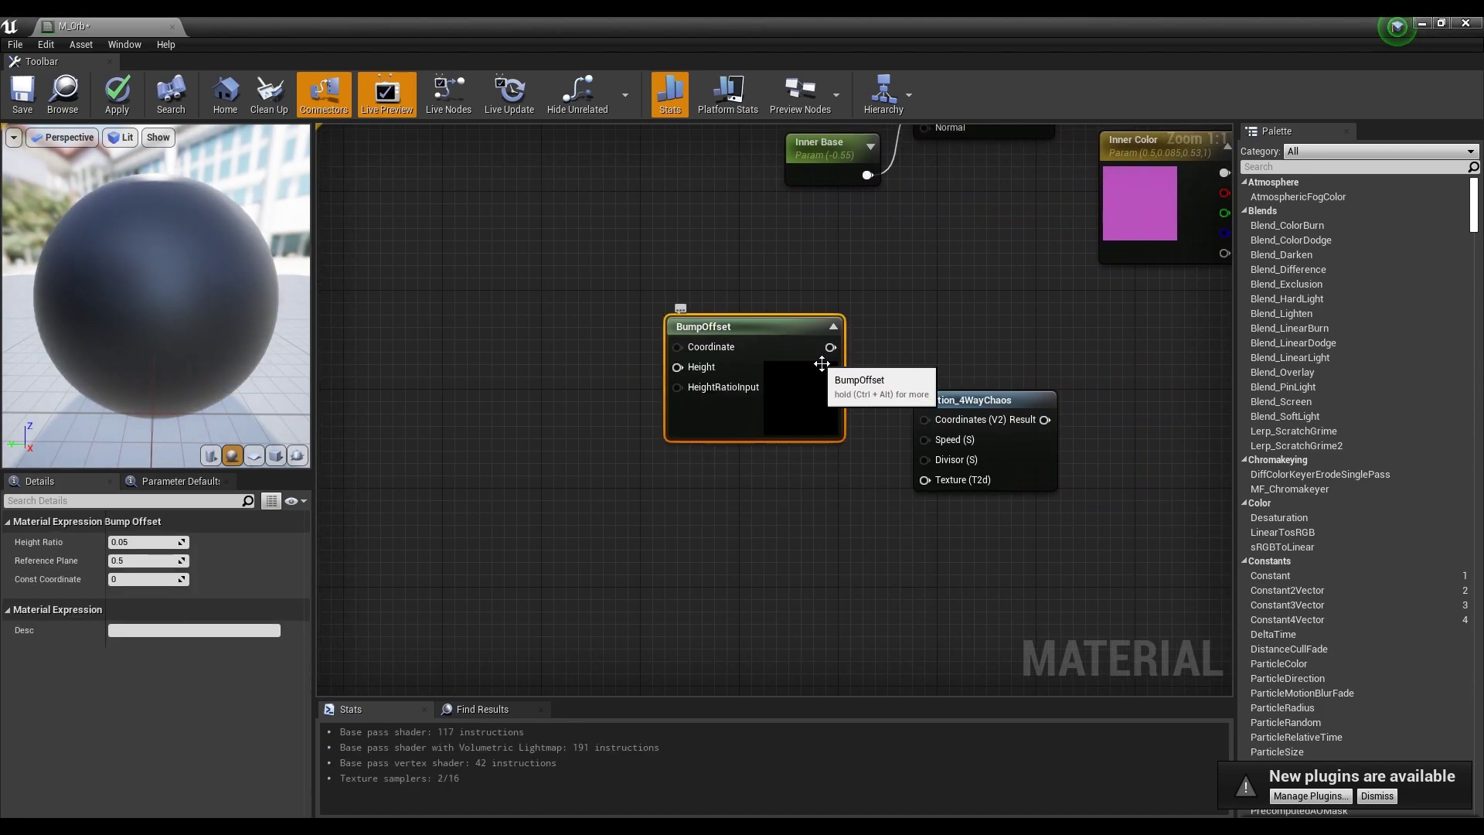
drag(931, 423, 925, 420)
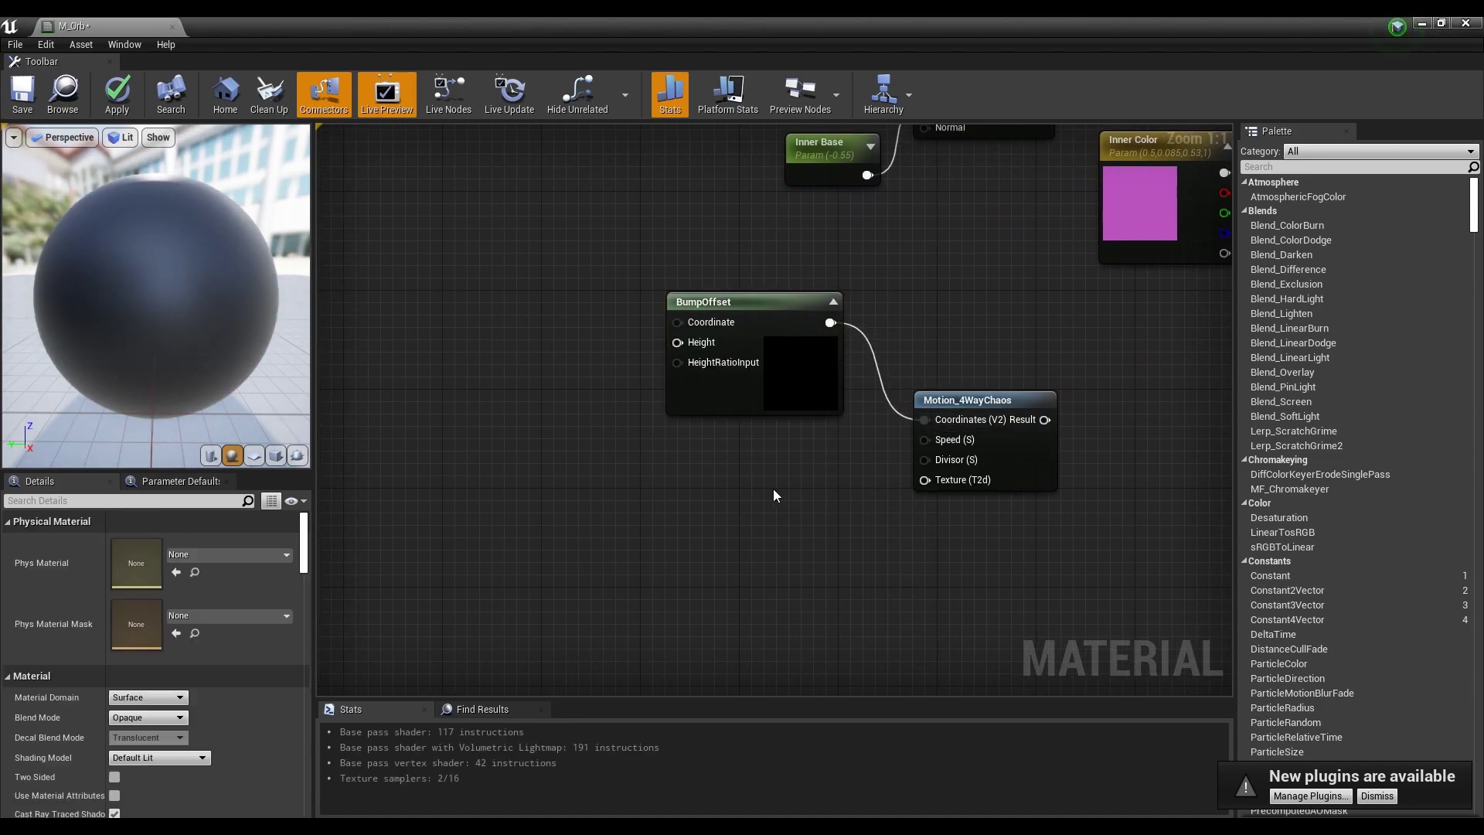
right_drag(772, 488, 836, 445)
- Place two scalar parameters below BumpOffset, undoing a mistakenly added Texture Object
click(824, 408)
click(830, 476)
right_drag(836, 558, 824, 473)
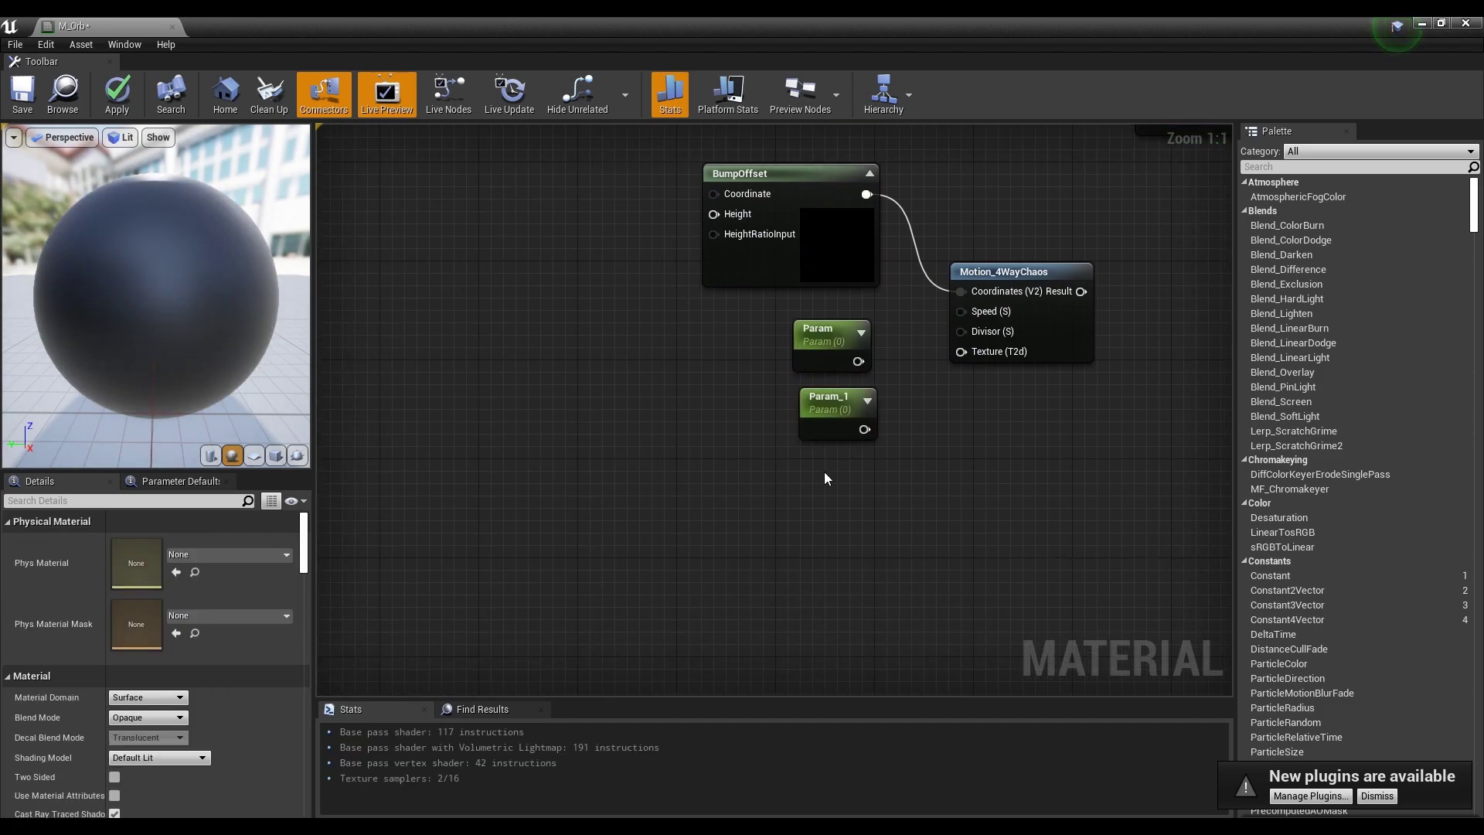
right_click(824, 474)
text(tex)
key(Up)
key(Up)
key(Up)
key(Return)
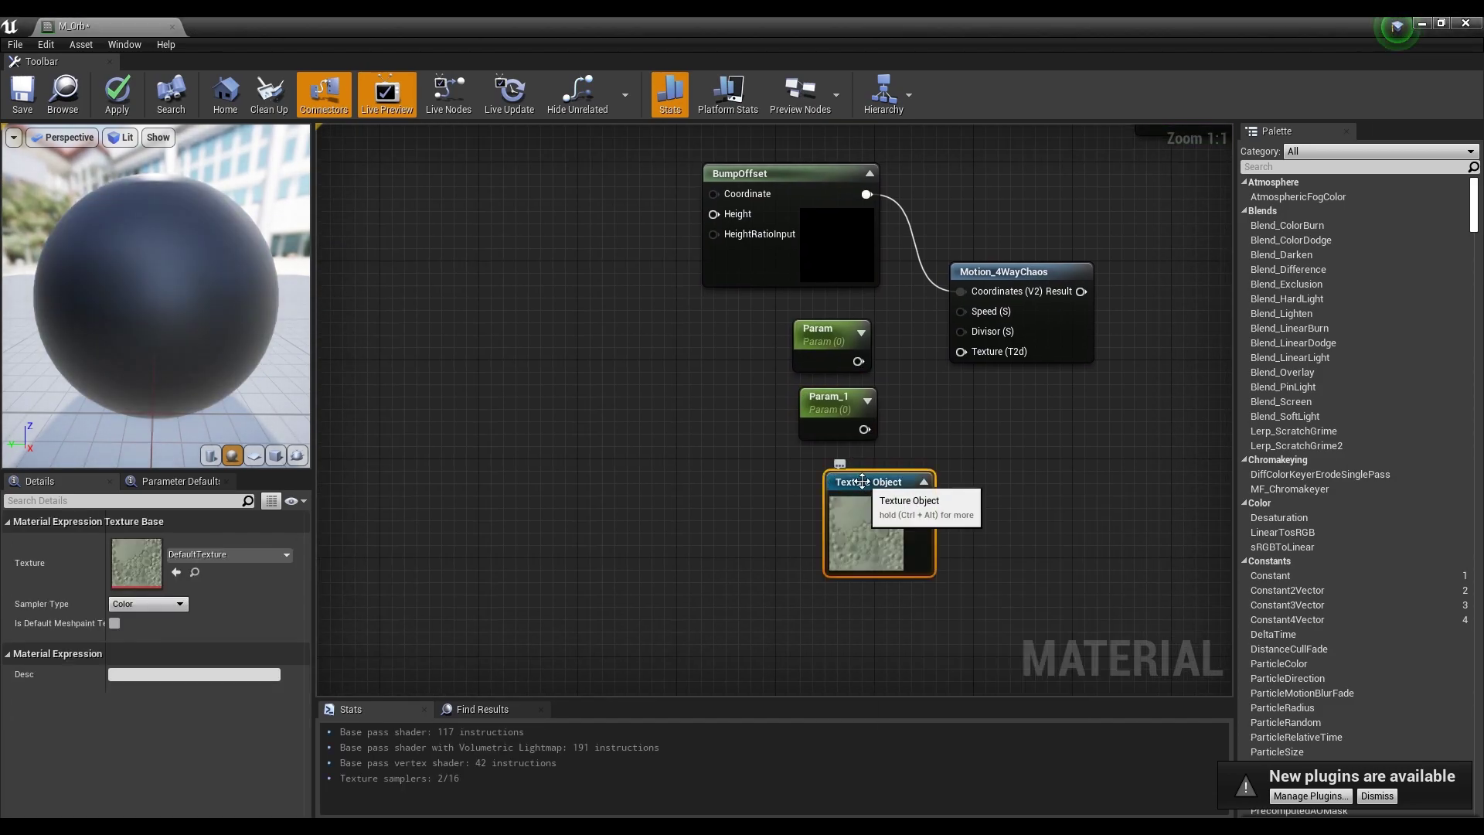
key(ctrl+z)
- Add a Chaos Texture texture object parameter using T_Smoke_Tiled_D
right_click(821, 487)
text(tex)
key(Up)
key(Up)
key(Return)
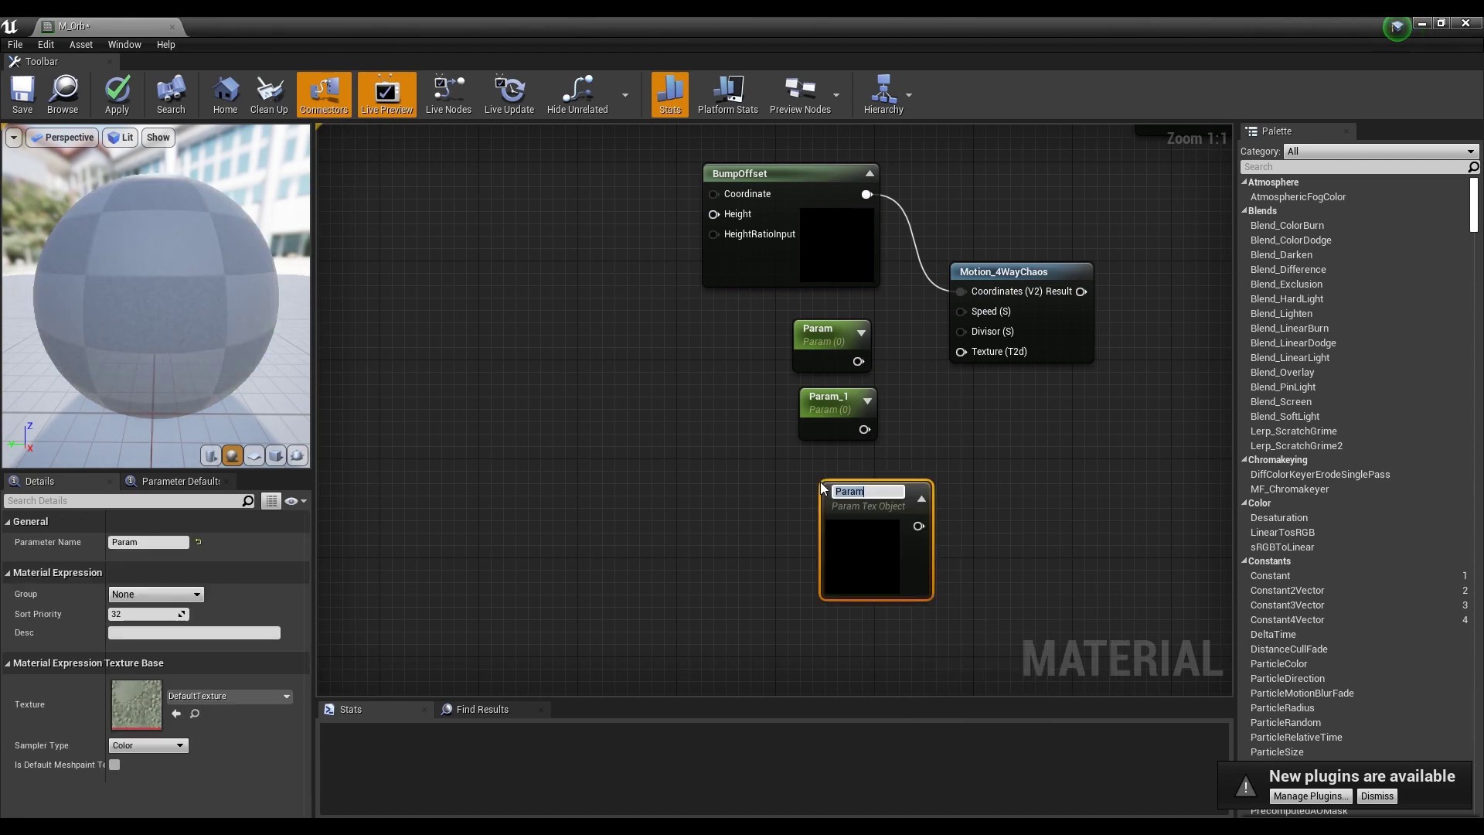
text(Chaos Texture)
key(Return)
drag(864, 495, 844, 473)
click(230, 696)
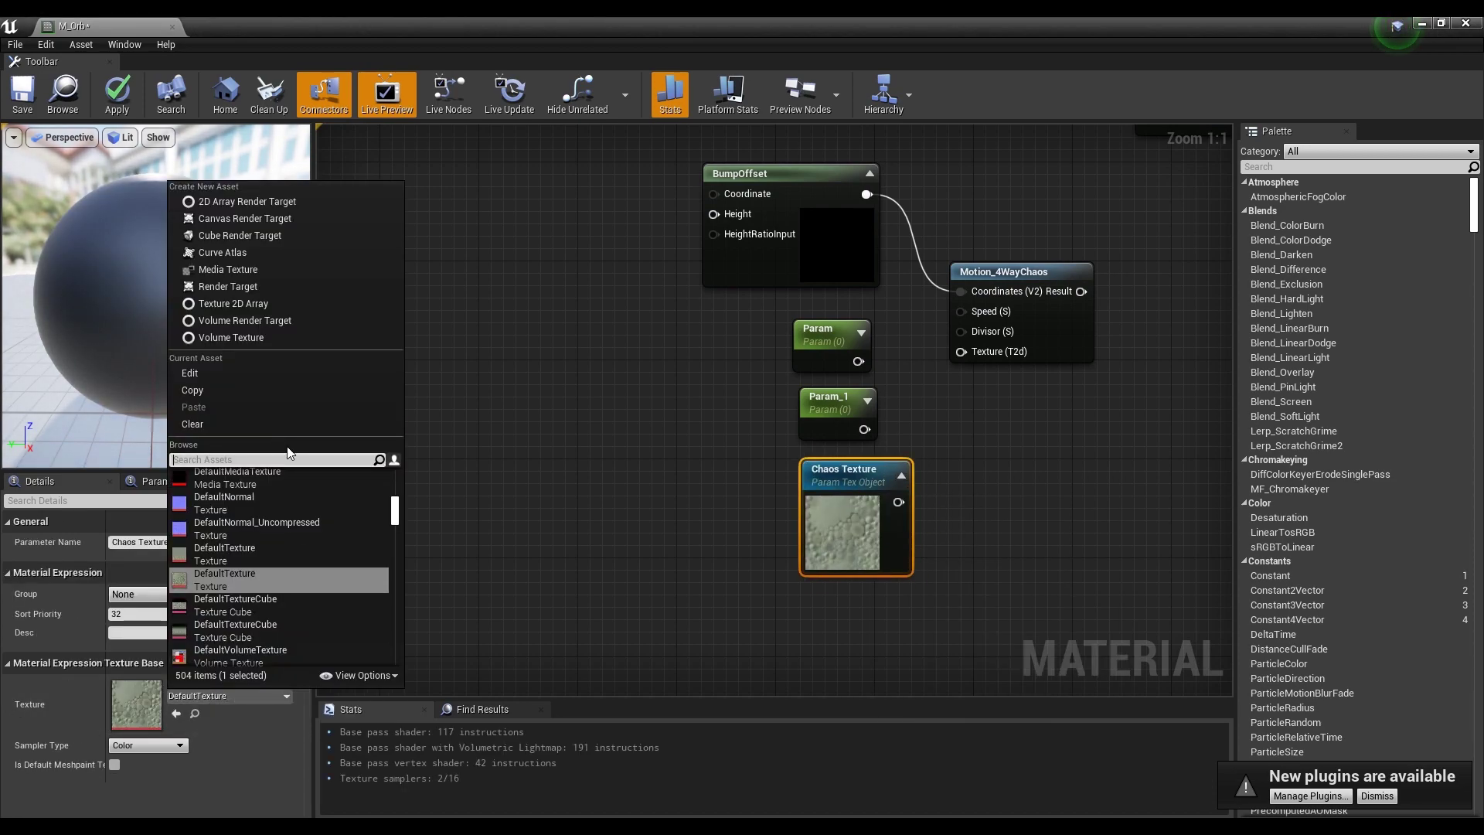
text(smoke)
click(232, 504)
drag(853, 490, 840, 490)
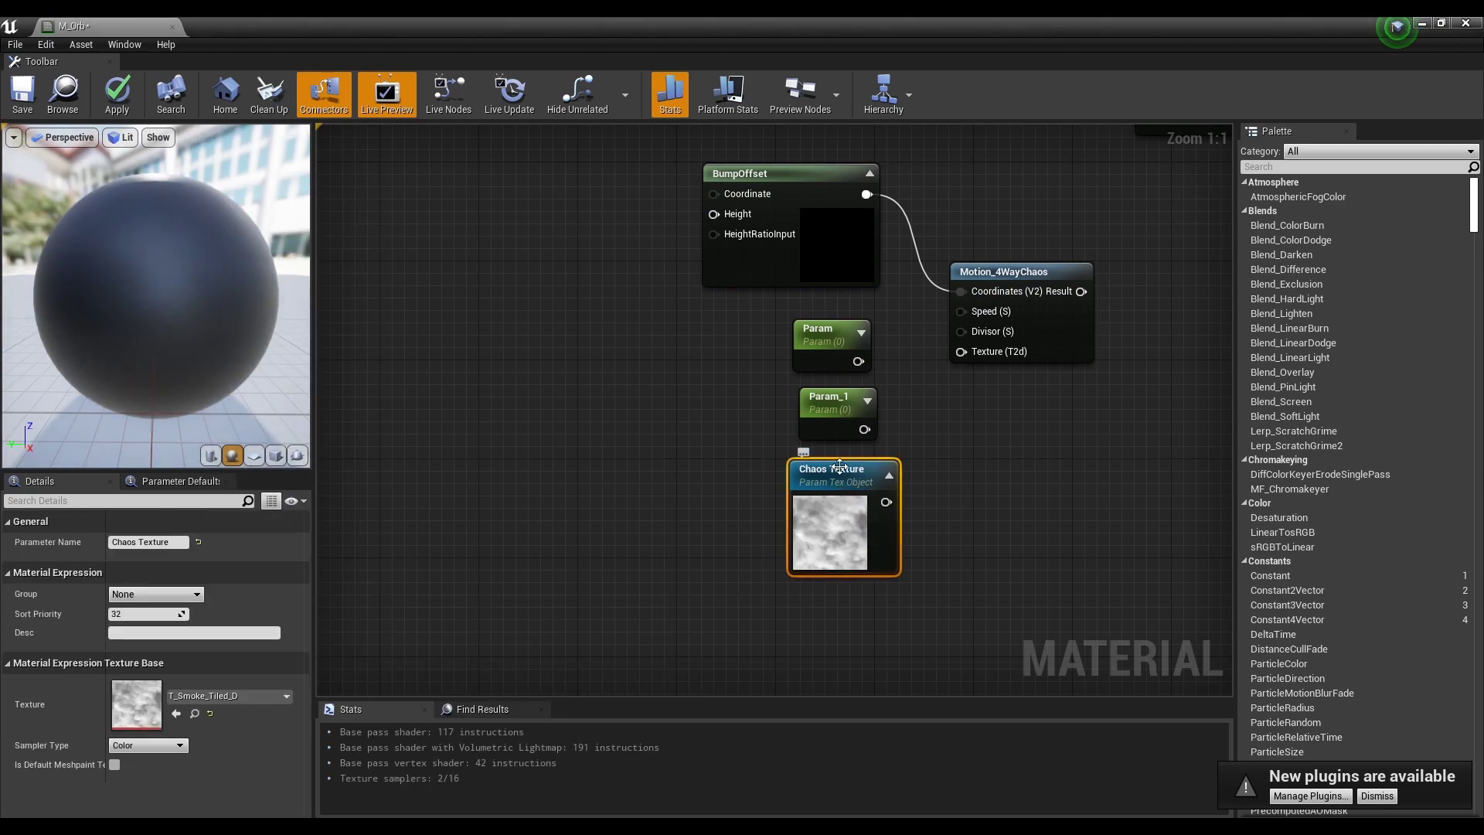
- Name the scalar parameters Speed with default 0.1 and Divisor with default 1
click(821, 334)
text(Speed)
key(Tab)
text(0.1)
key(Return)
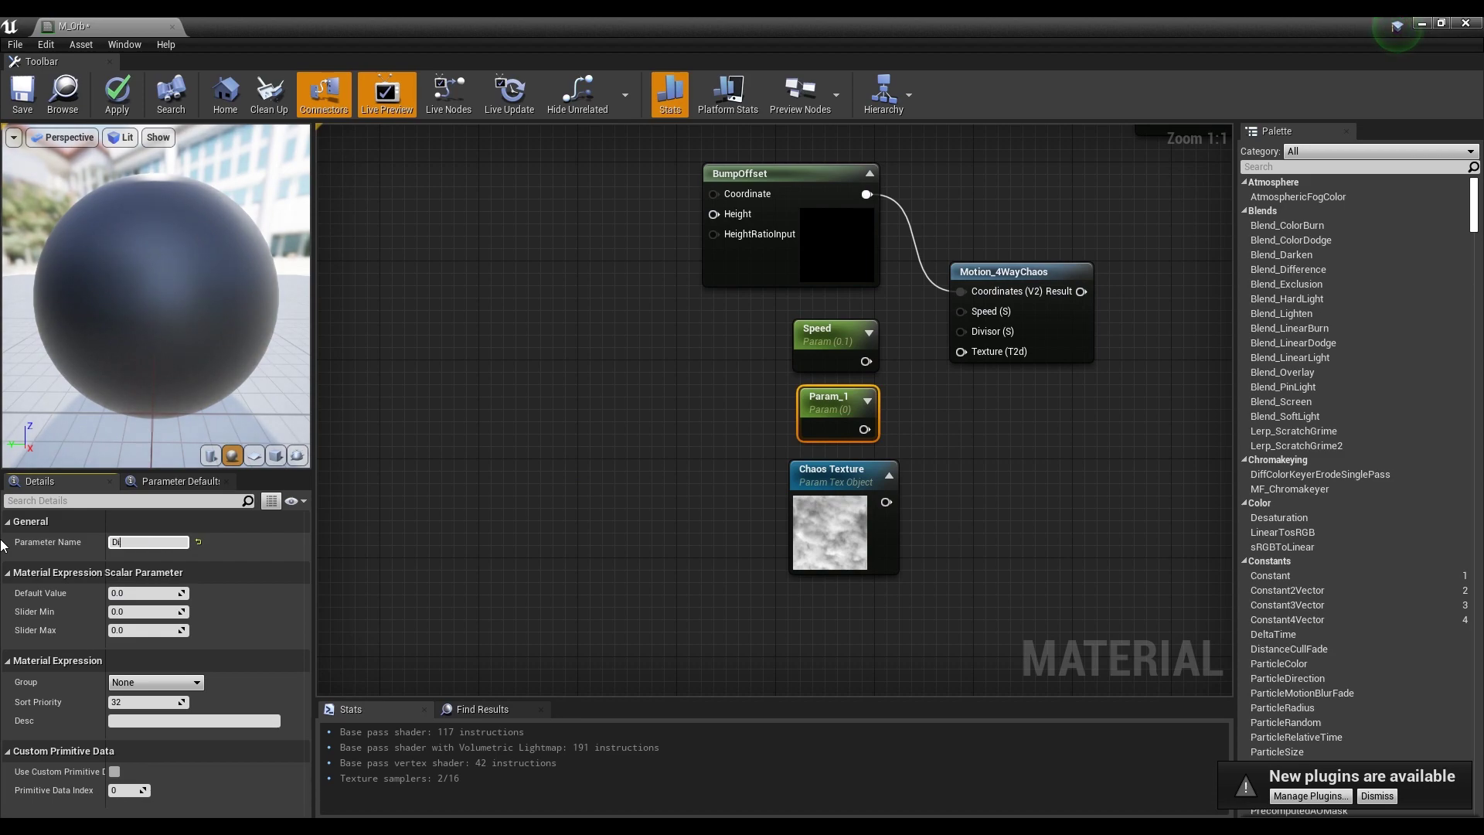
text(or)
key(Tab)
text(1)
key(Return)
- Wire Speed, Divisor and Chaos Texture into the matching Motion_4WayChaos inputs
click(734, 371)
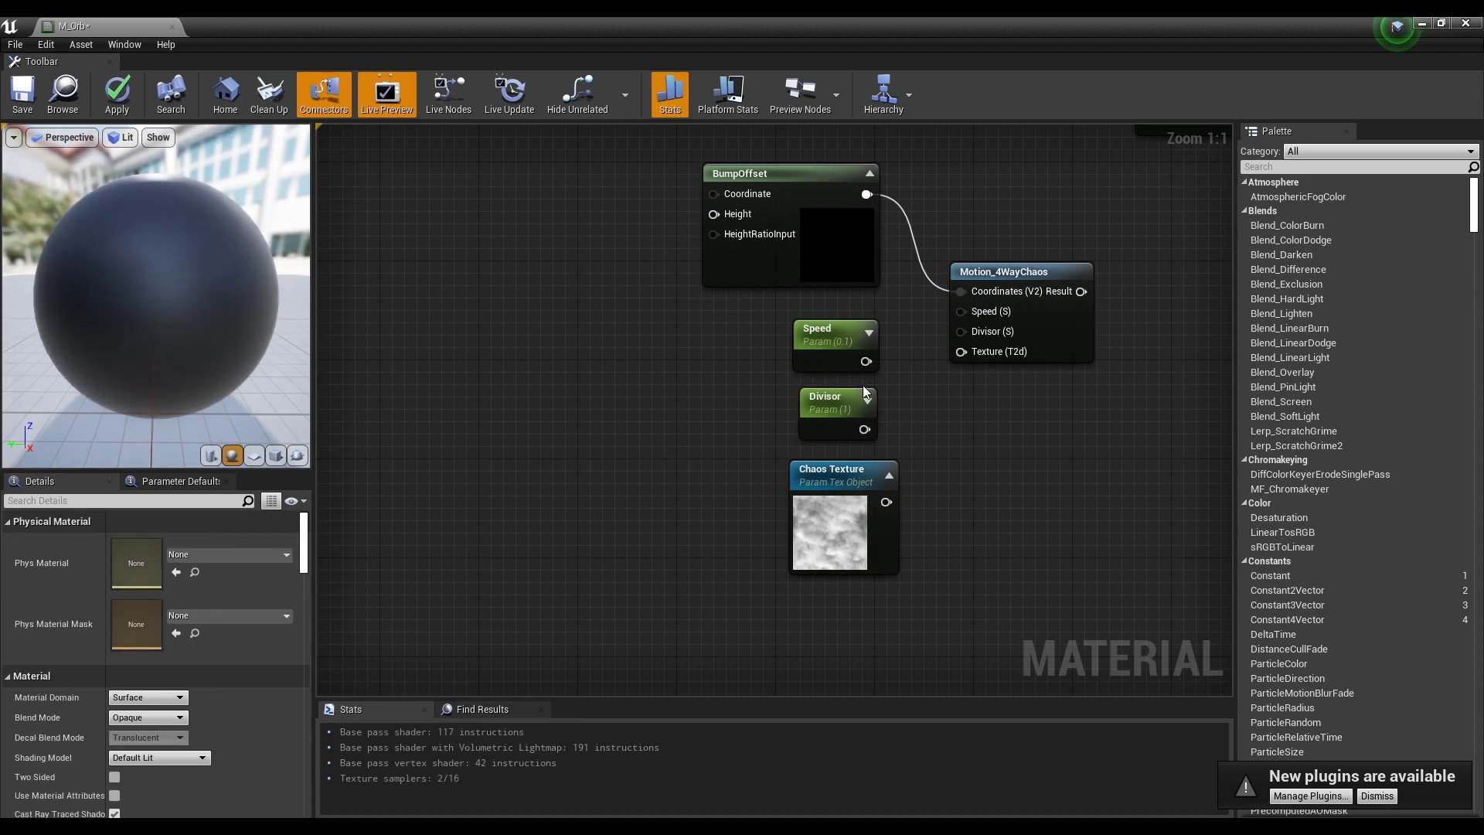
drag(865, 360, 961, 311)
drag(864, 429, 960, 330)
drag(886, 501, 961, 352)
drag(962, 599, 785, 313)
click(773, 420)
right_drag(725, 371, 1049, 498)
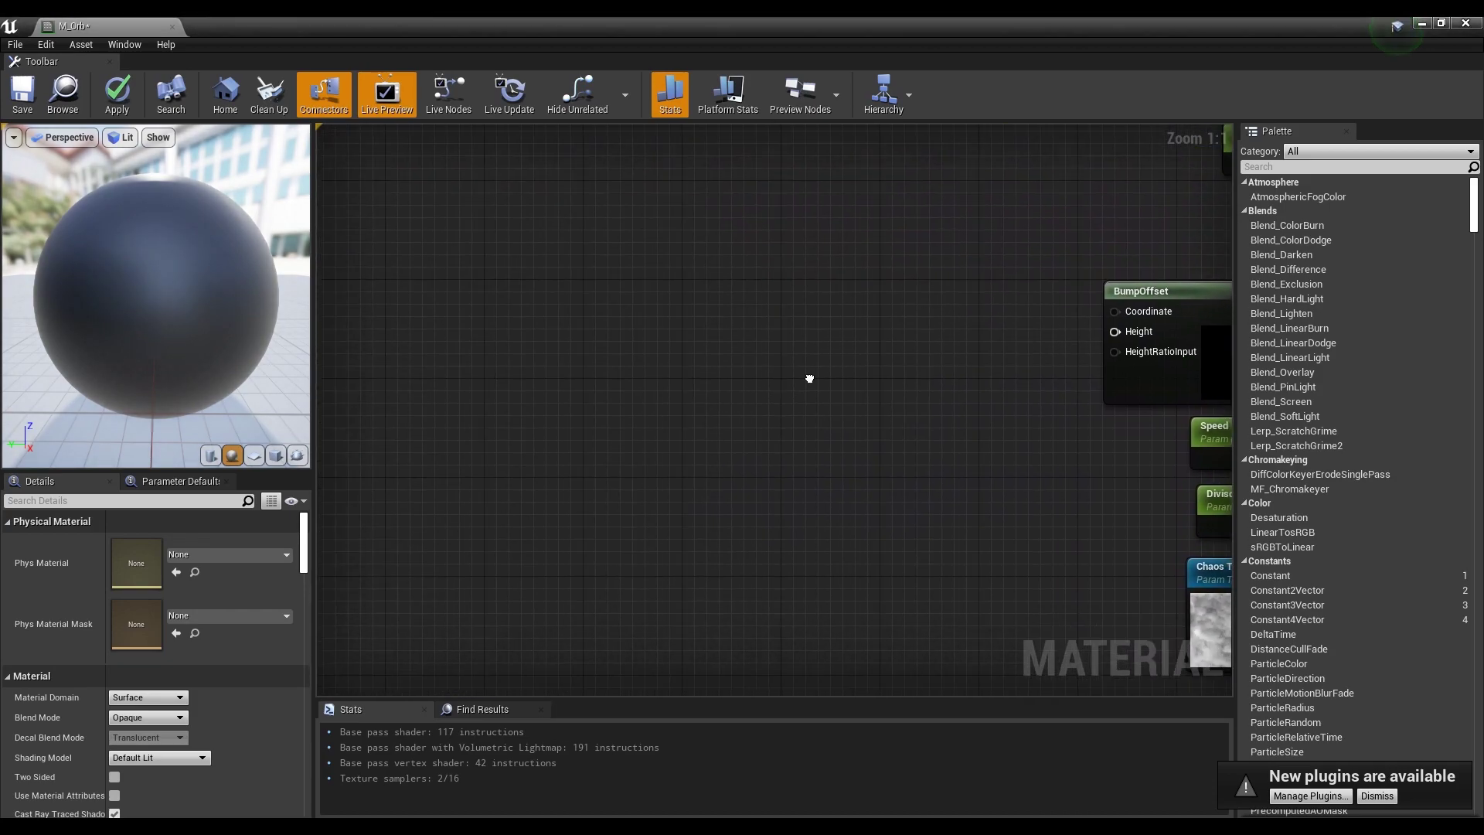
- Add a TextureCoordinate node with a Multiply node beside it
right_click(610, 249)
text(texco)
key(Return)
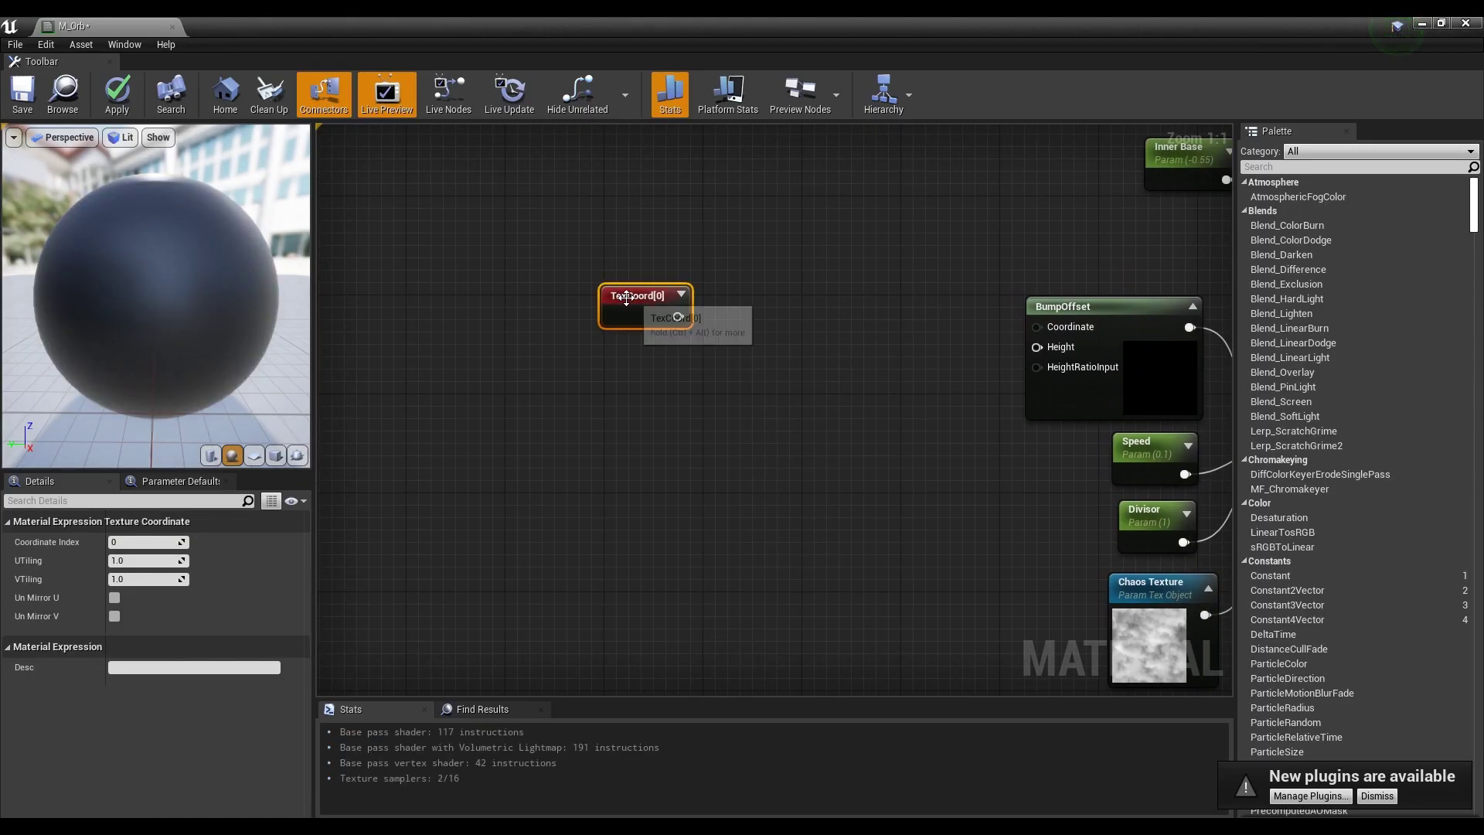
drag(641, 297, 565, 284)
key(m)
click(680, 295)
- Create a UV Size scalar parameter (1) and multiply TexCoord[0] by it
key(s)
click(585, 363)
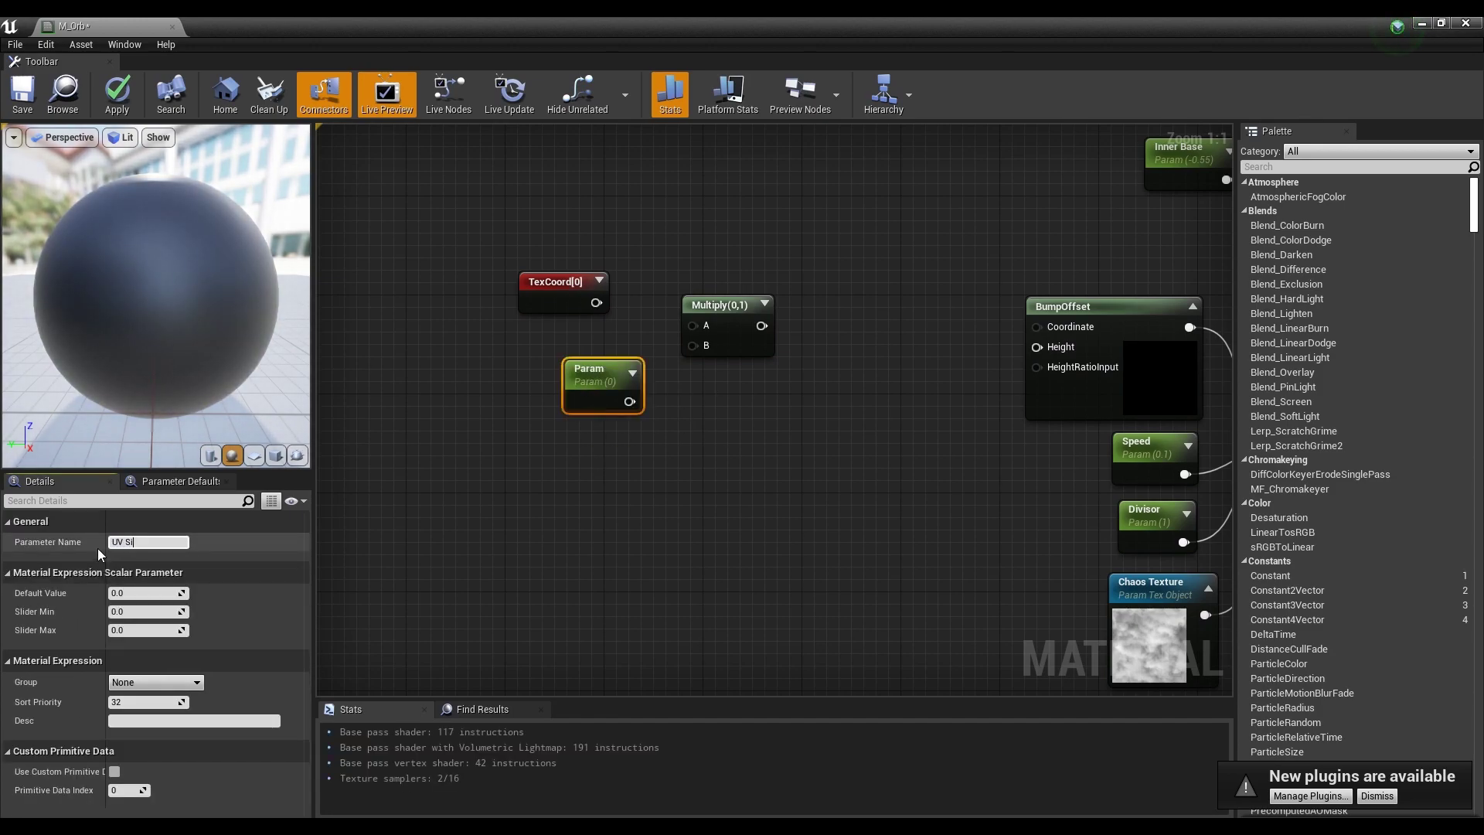
text(UV Size)
key(Tab)
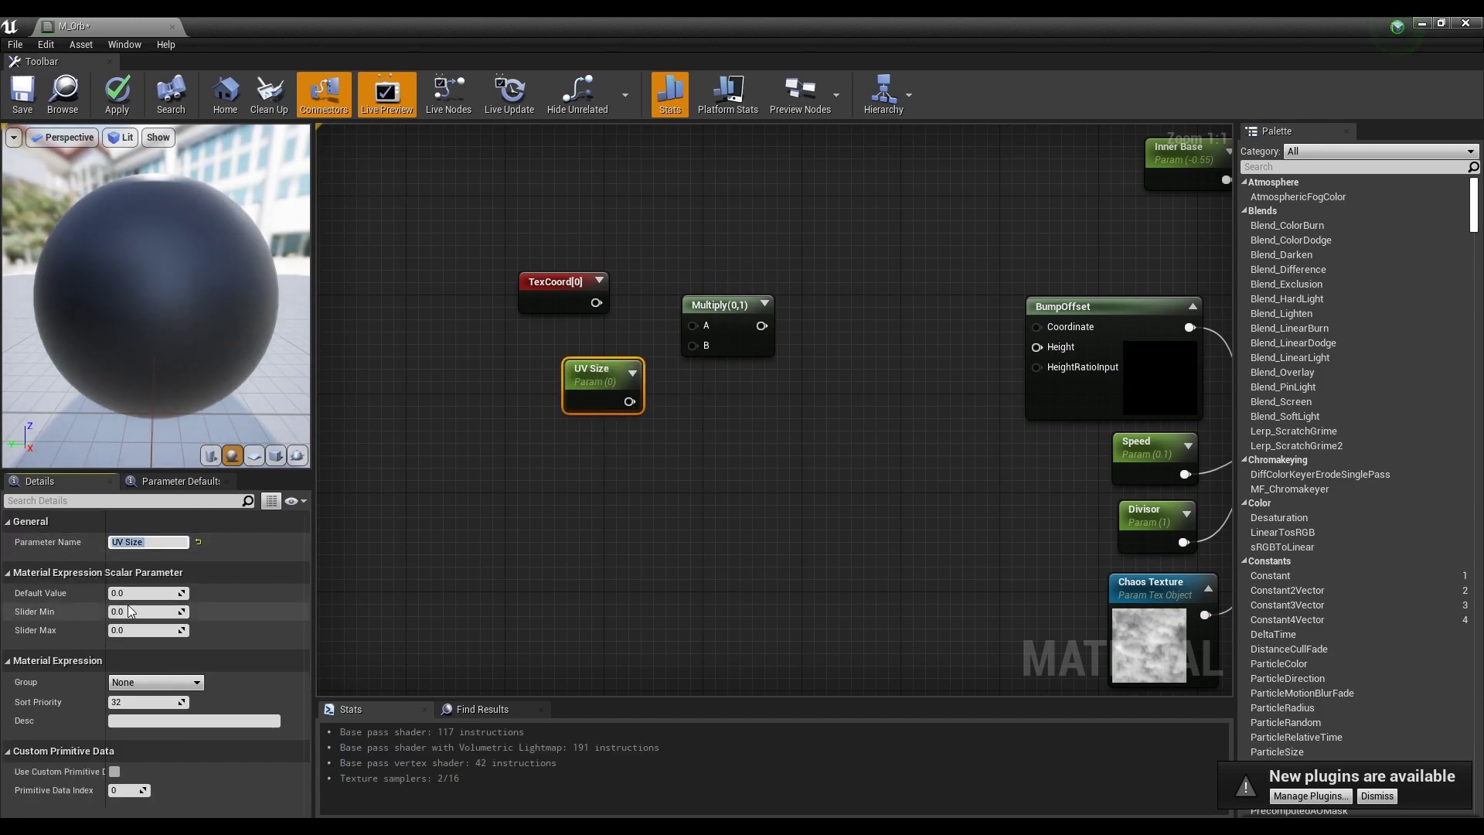
text(1)
key(Return)
click(610, 470)
drag(629, 401, 692, 345)
drag(596, 302, 691, 325)
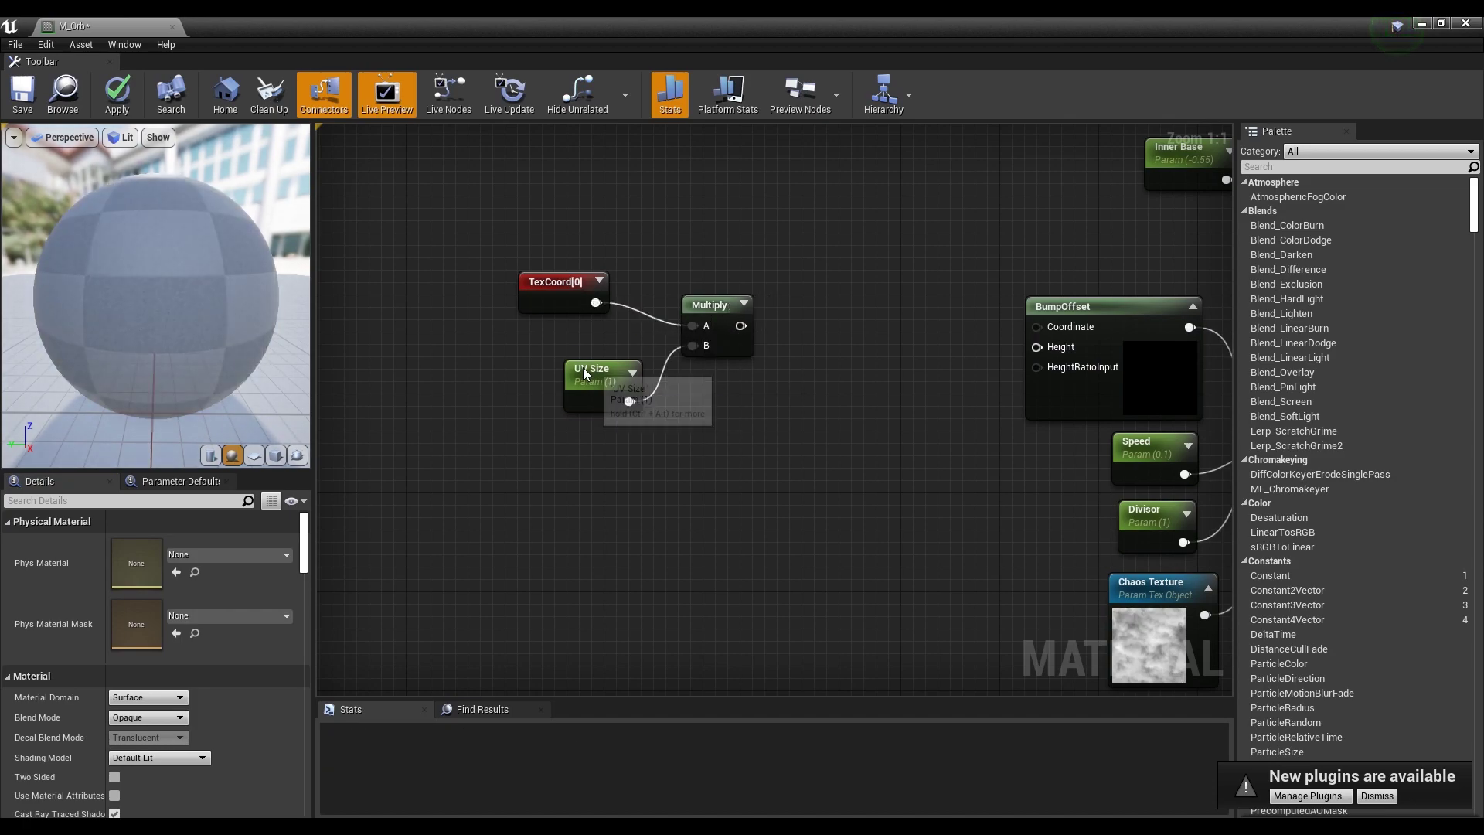
drag(591, 369, 558, 343)
drag(723, 305, 660, 282)
click(767, 308)
- Add a Panner node after the UV Multiply
right_click(766, 307)
text(panner)
key(Return)
drag(795, 313, 816, 292)
click(706, 404)
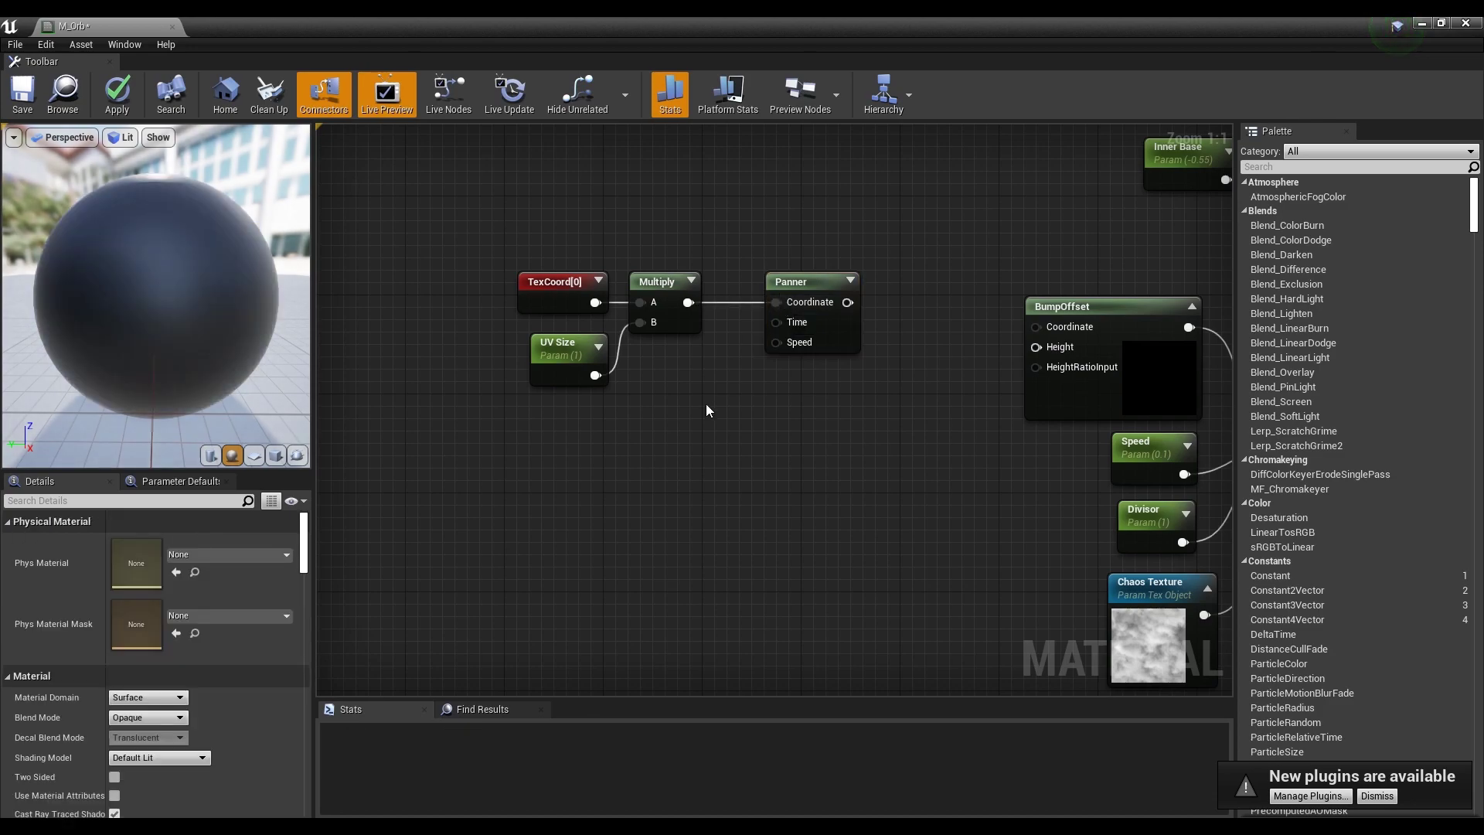
- Append Panner X and Panner Y scalar parameters and feed the result into Panner Speed
right_click(646, 424)
text(app)
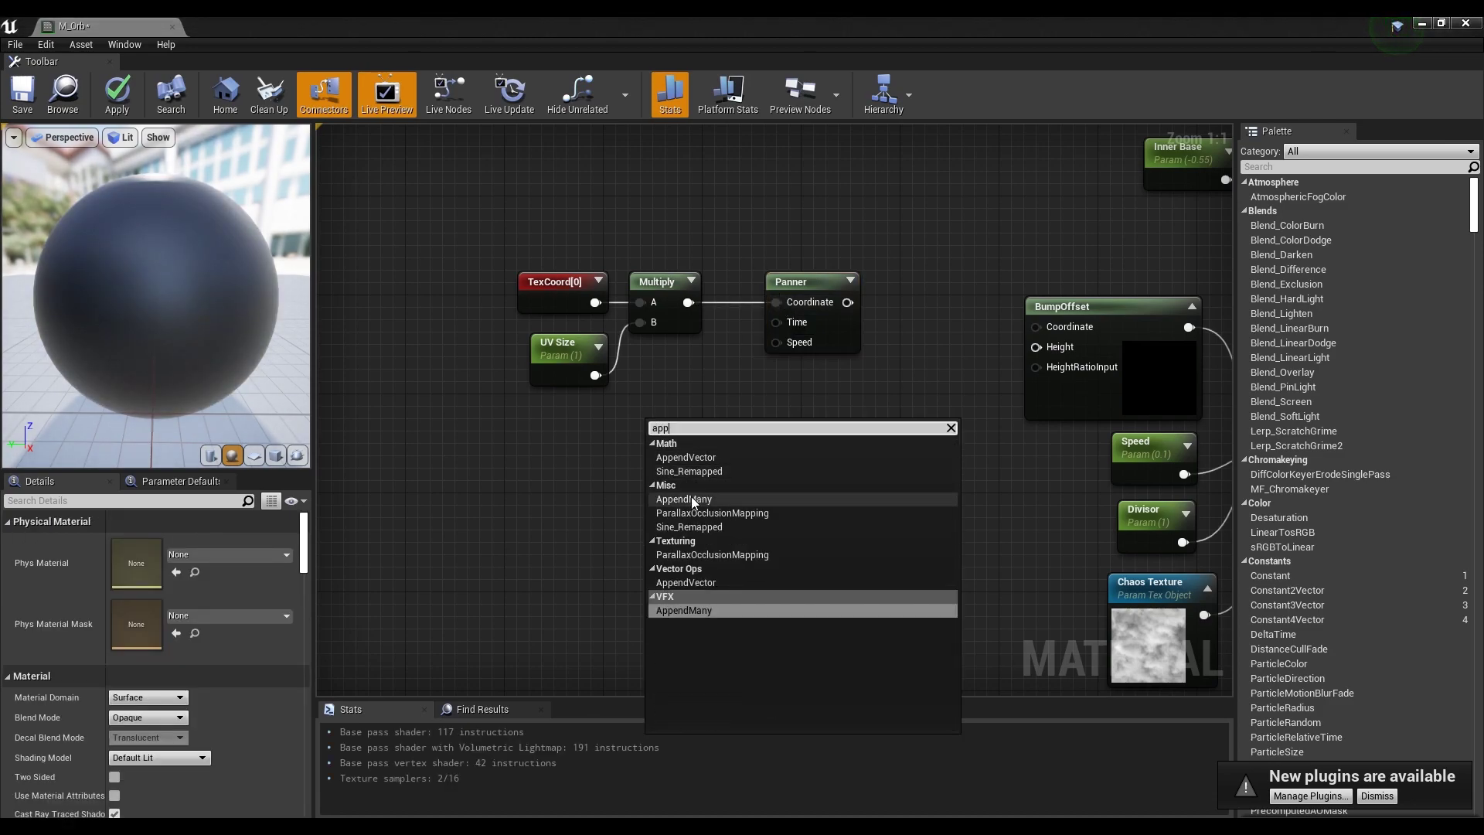
click(700, 580)
click(546, 417)
click(551, 499)
text(Panner X)
click(591, 511)
click(165, 542)
text(Panner Y)
drag(612, 453, 689, 451)
drag(617, 538, 776, 342)
right_drag(860, 436, 732, 442)
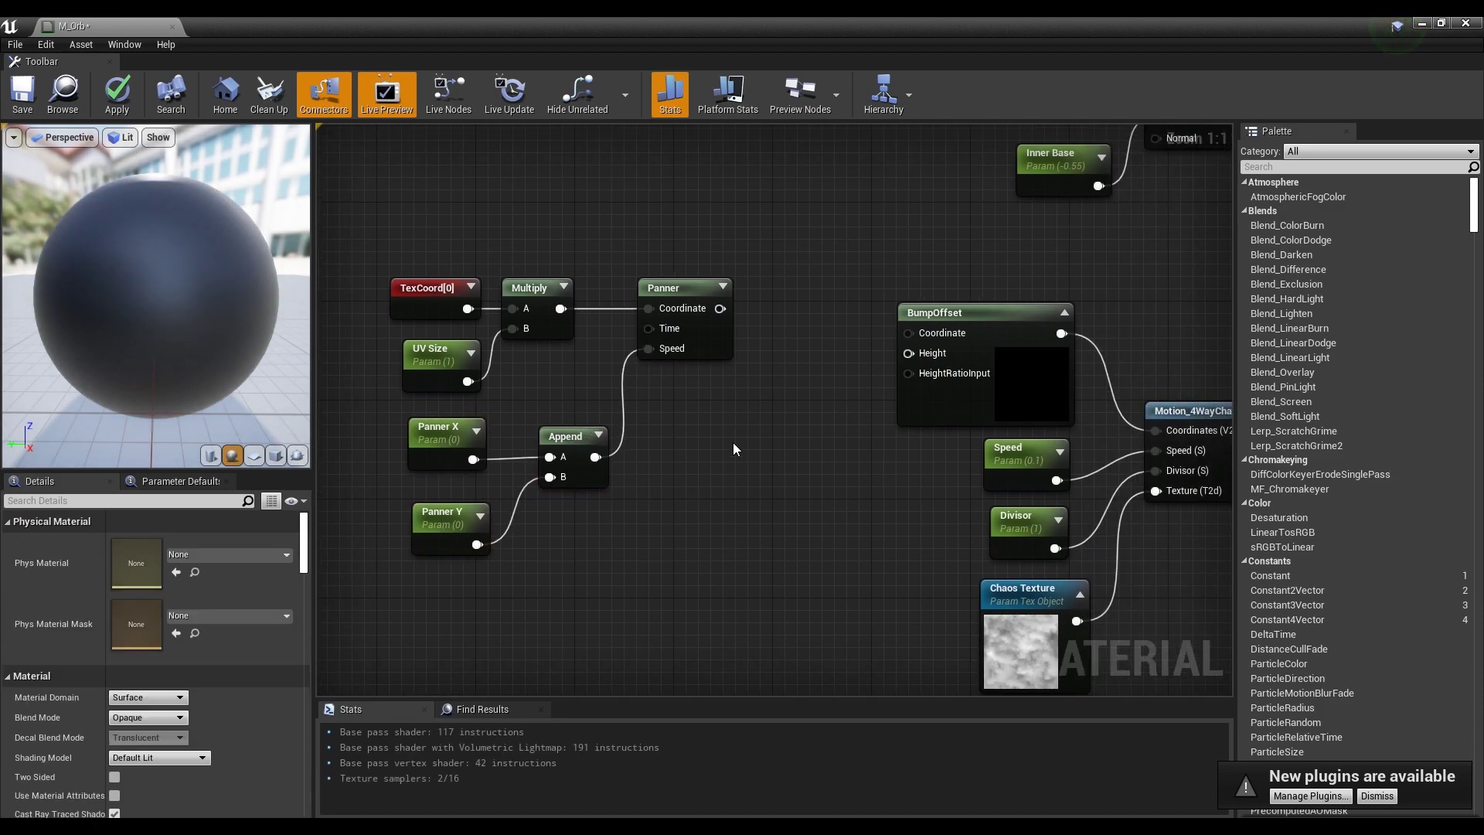
- Add a Height parameter and wire Panner and Height into BumpOffset Coordinate and Height
click(714, 425)
text(Height)
key(Return)
drag(720, 307, 909, 332)
drag(781, 467, 909, 353)
drag(741, 435, 777, 438)
- Shift the left node group rightwards and pan to show the BumpOffset chain and empty space
drag(371, 263, 738, 568)
drag(676, 288, 775, 300)
scroll(897, 392, down, 4)
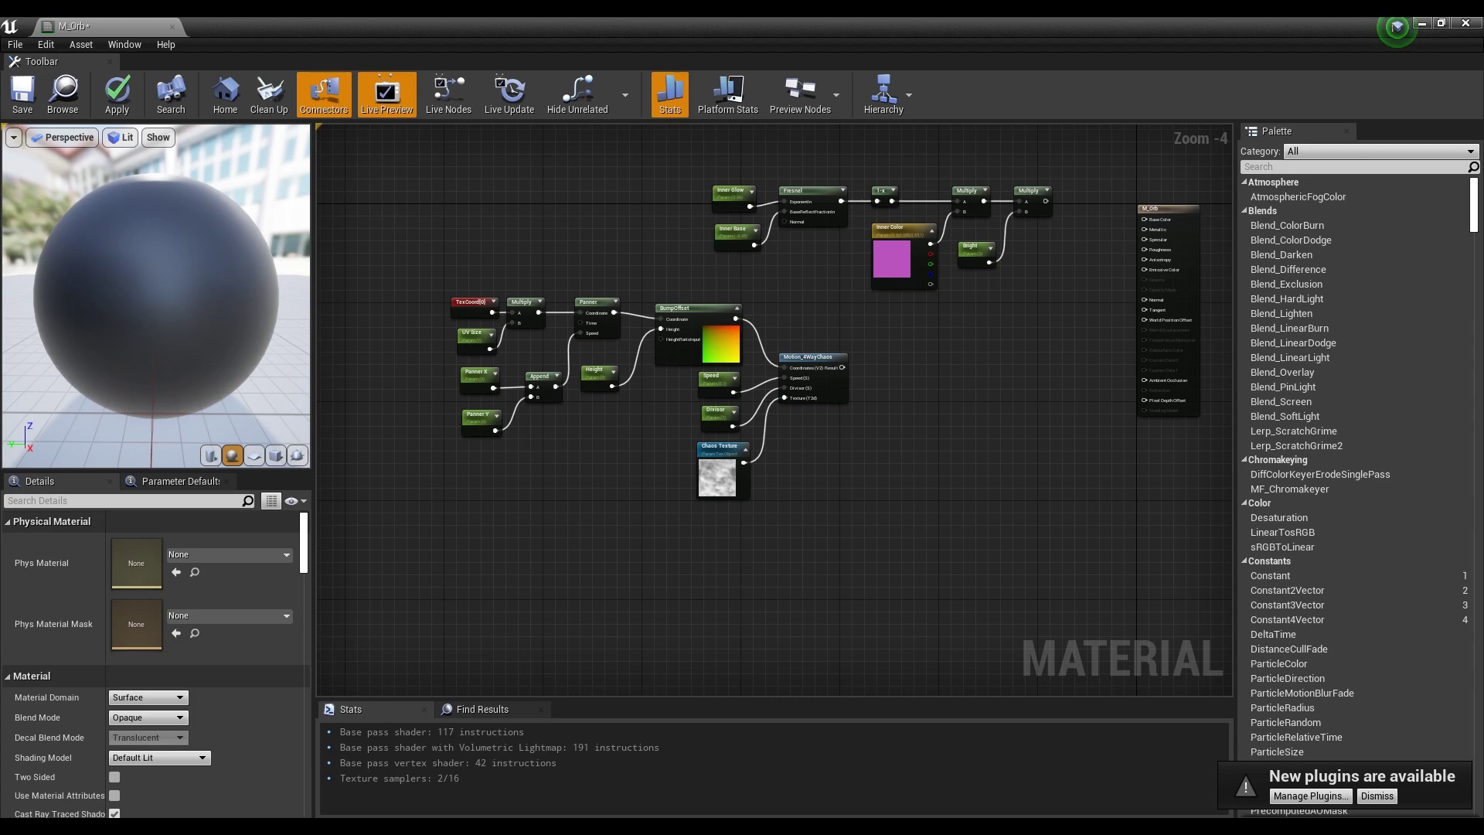
scroll(611, 340, up, 2)
right_drag(974, 317, 874, 309)
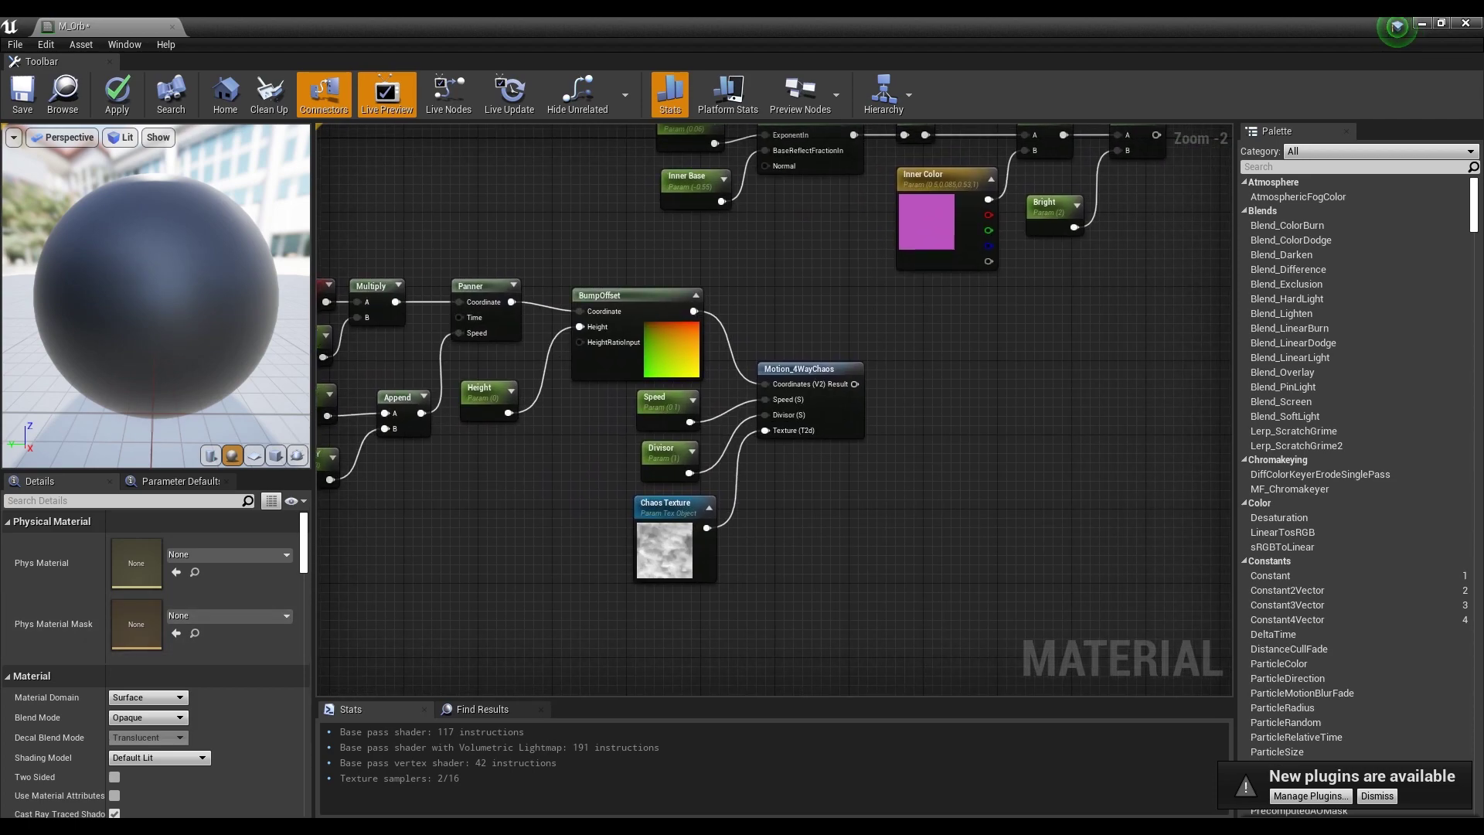
right_drag(1156, 508, 808, 246)
- Place two Texture Samples and make the upper one a Star Texture parameter using T_Sky_Stars
click(809, 247)
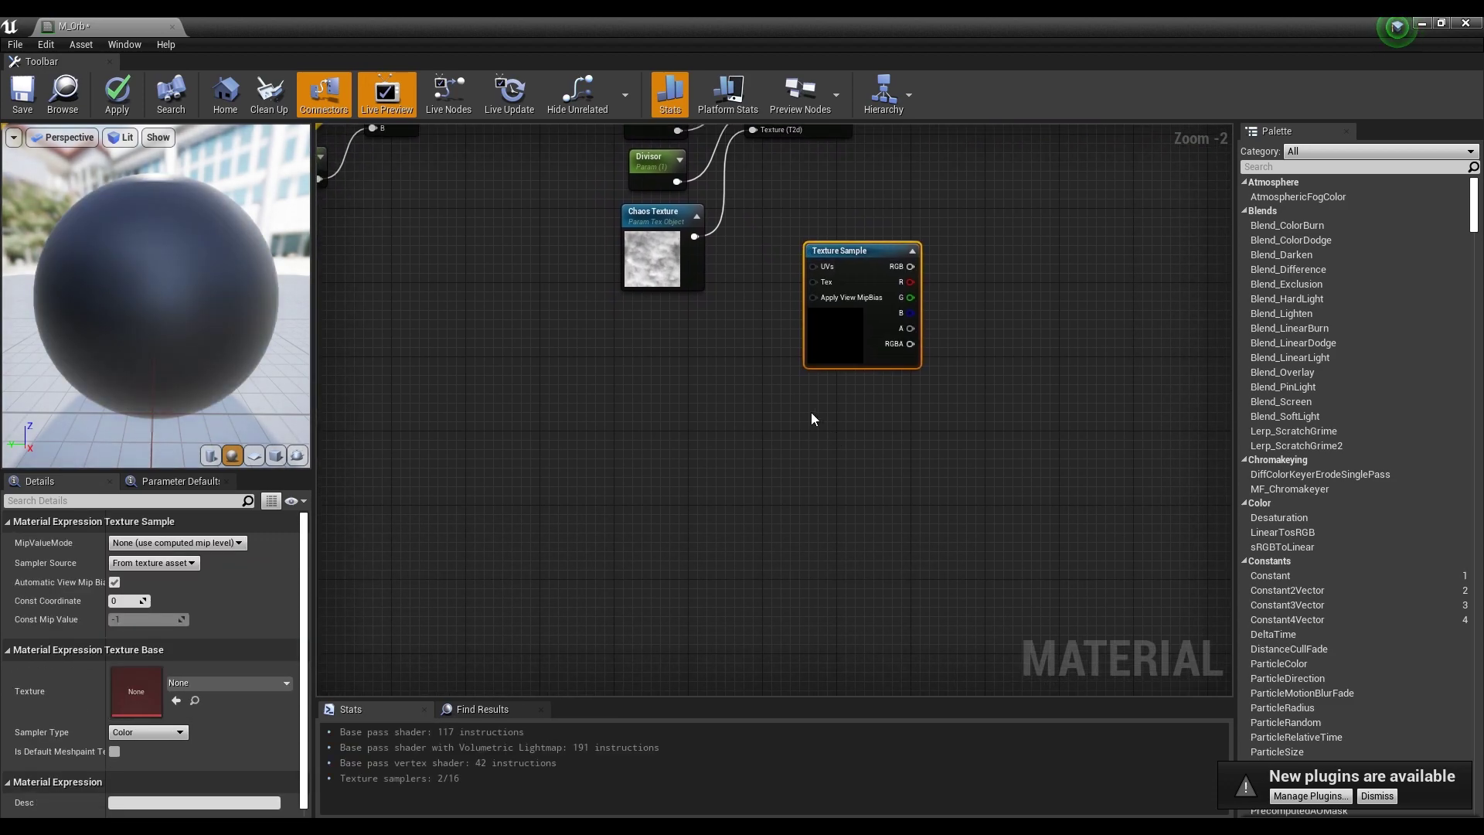
click(814, 416)
drag(867, 448, 863, 447)
right_click(874, 254)
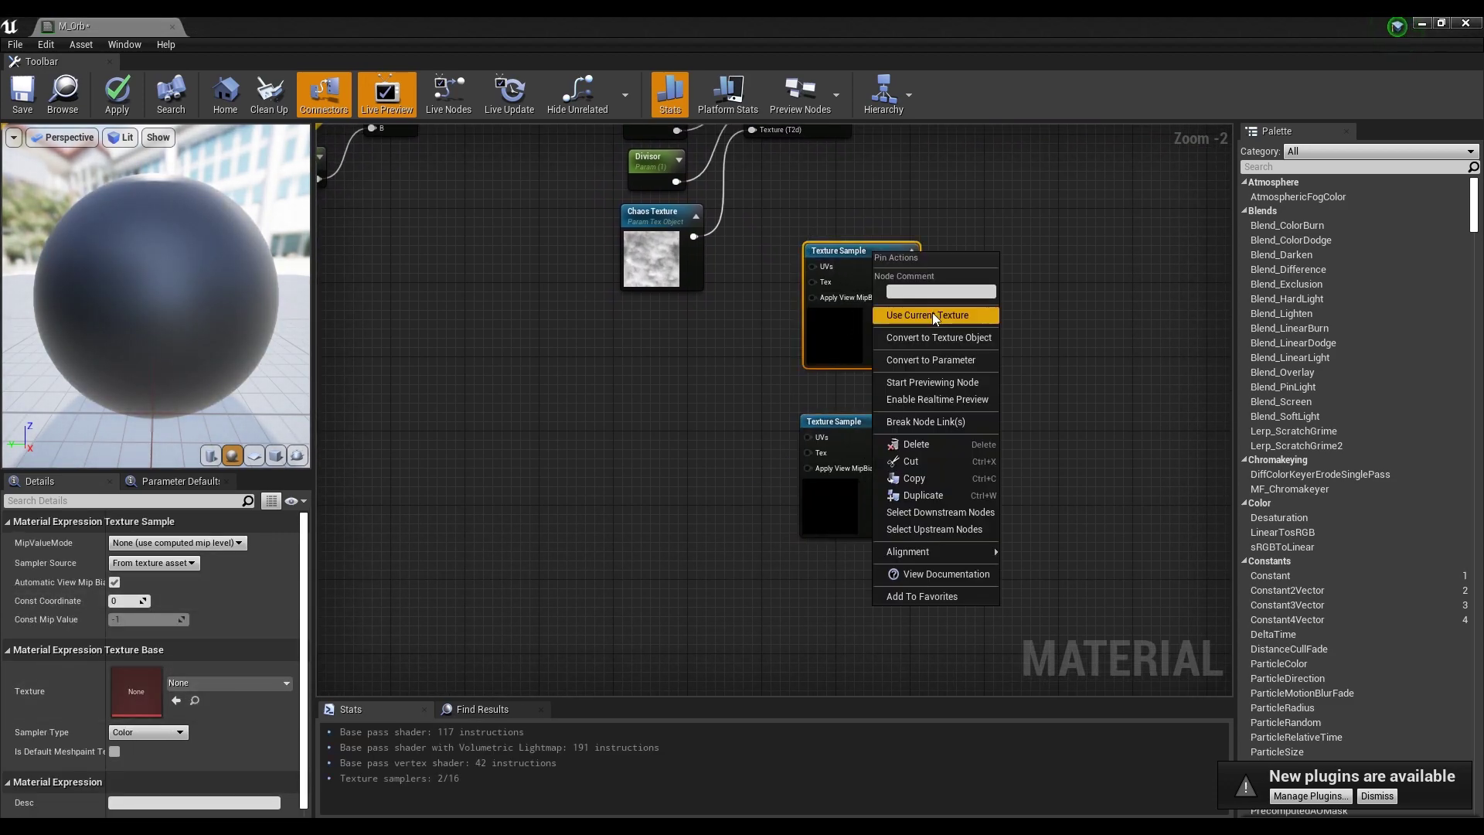
click(971, 359)
text(Star Texture)
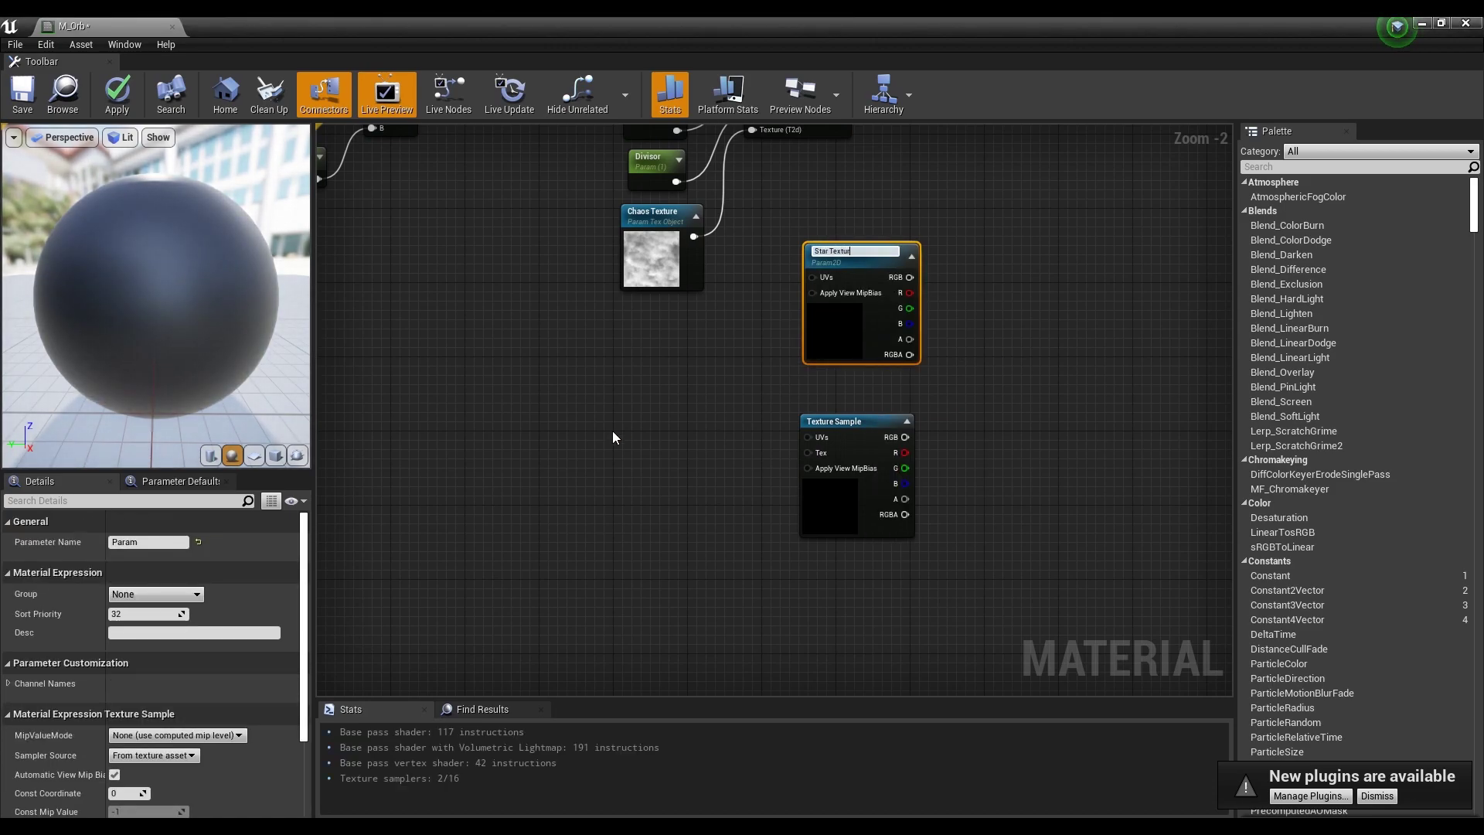
key(Return)
click(224, 730)
text(star)
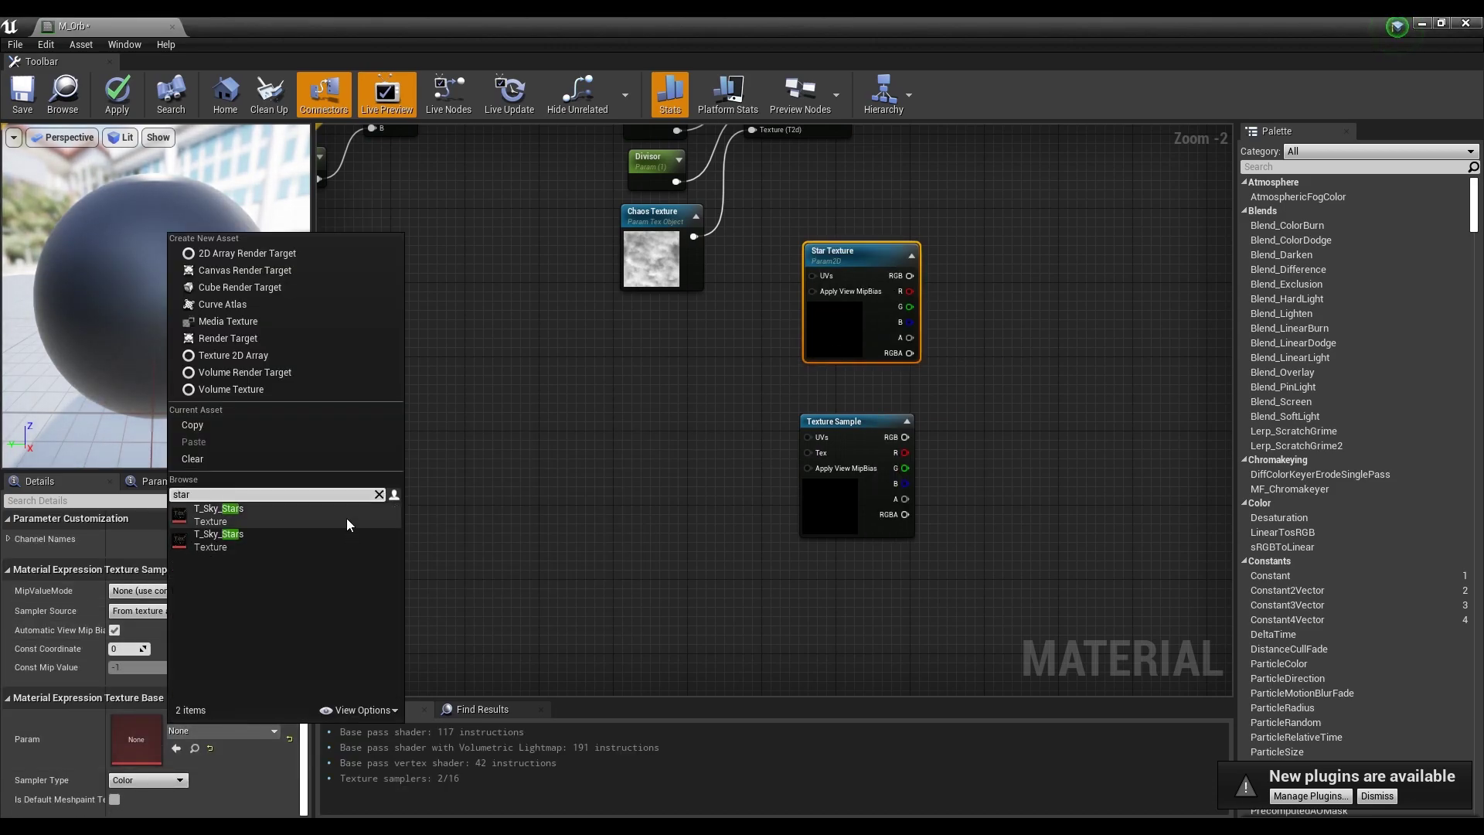
click(293, 514)
- Set the lower Texture Sample's texture to T_Noise01
click(838, 461)
click(230, 679)
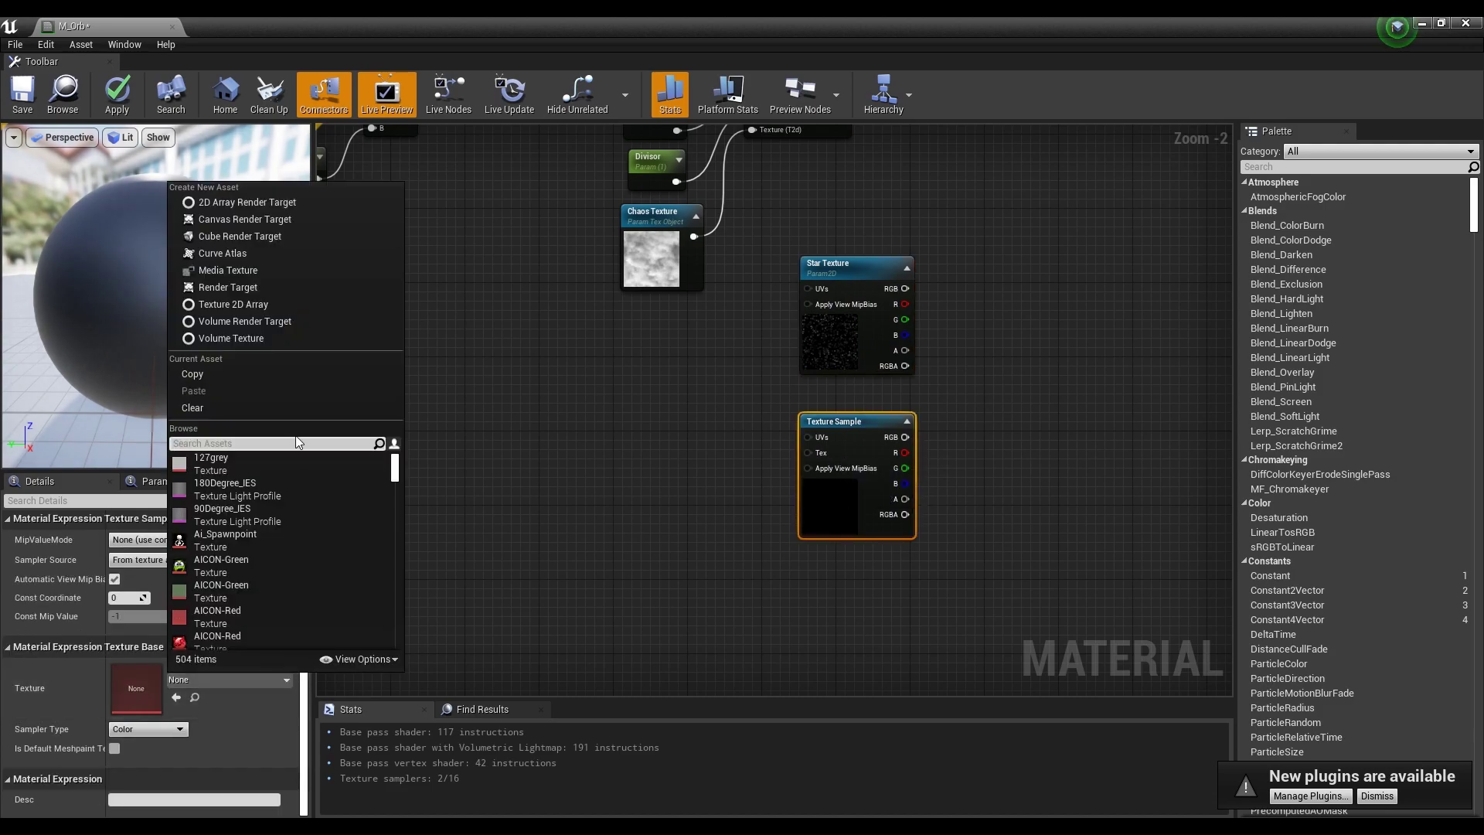
text(noise)
click(230, 564)
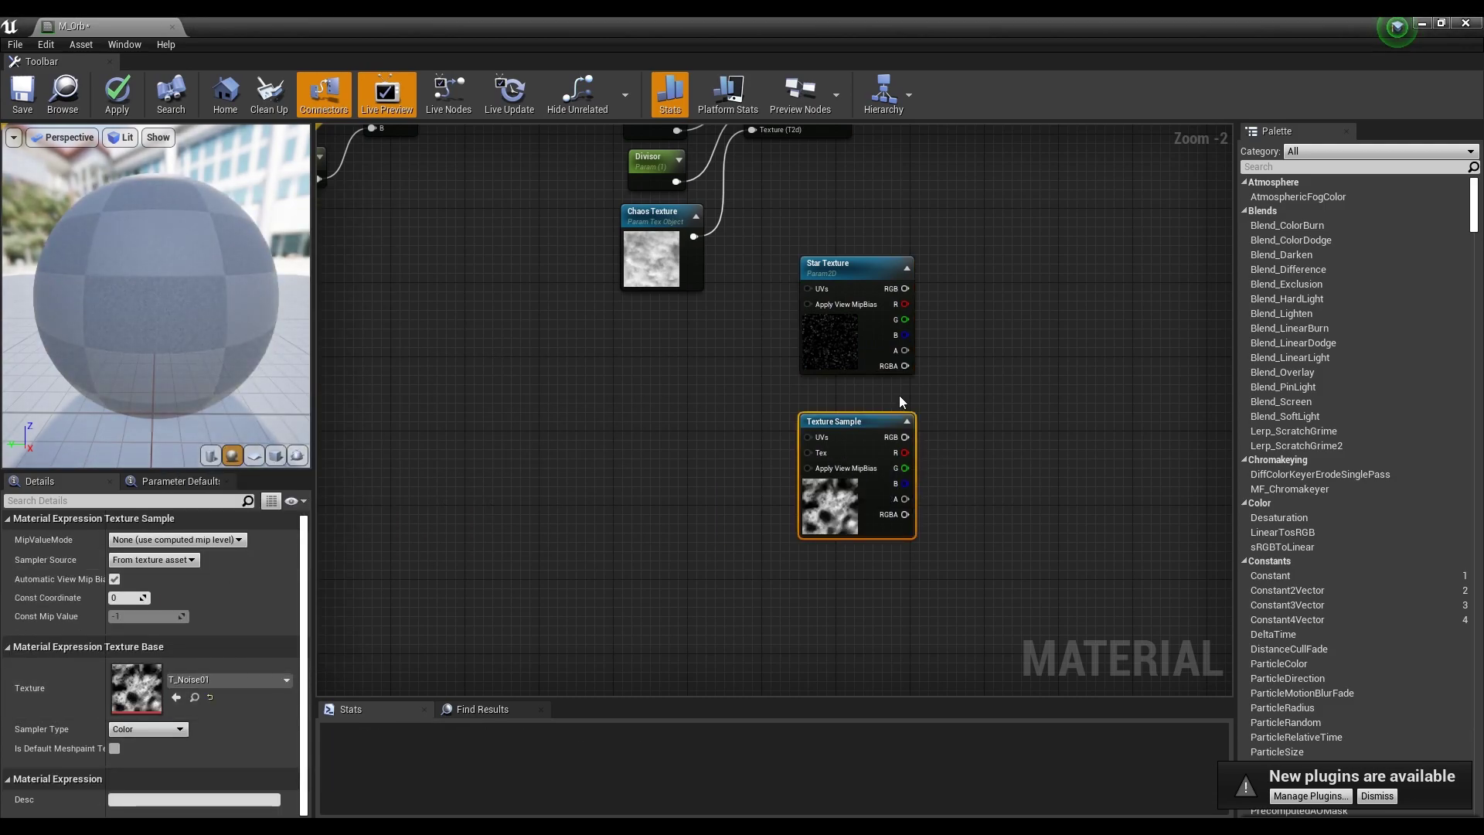
scroll(757, 466, down, 1)
right_drag(757, 466, 997, 588)
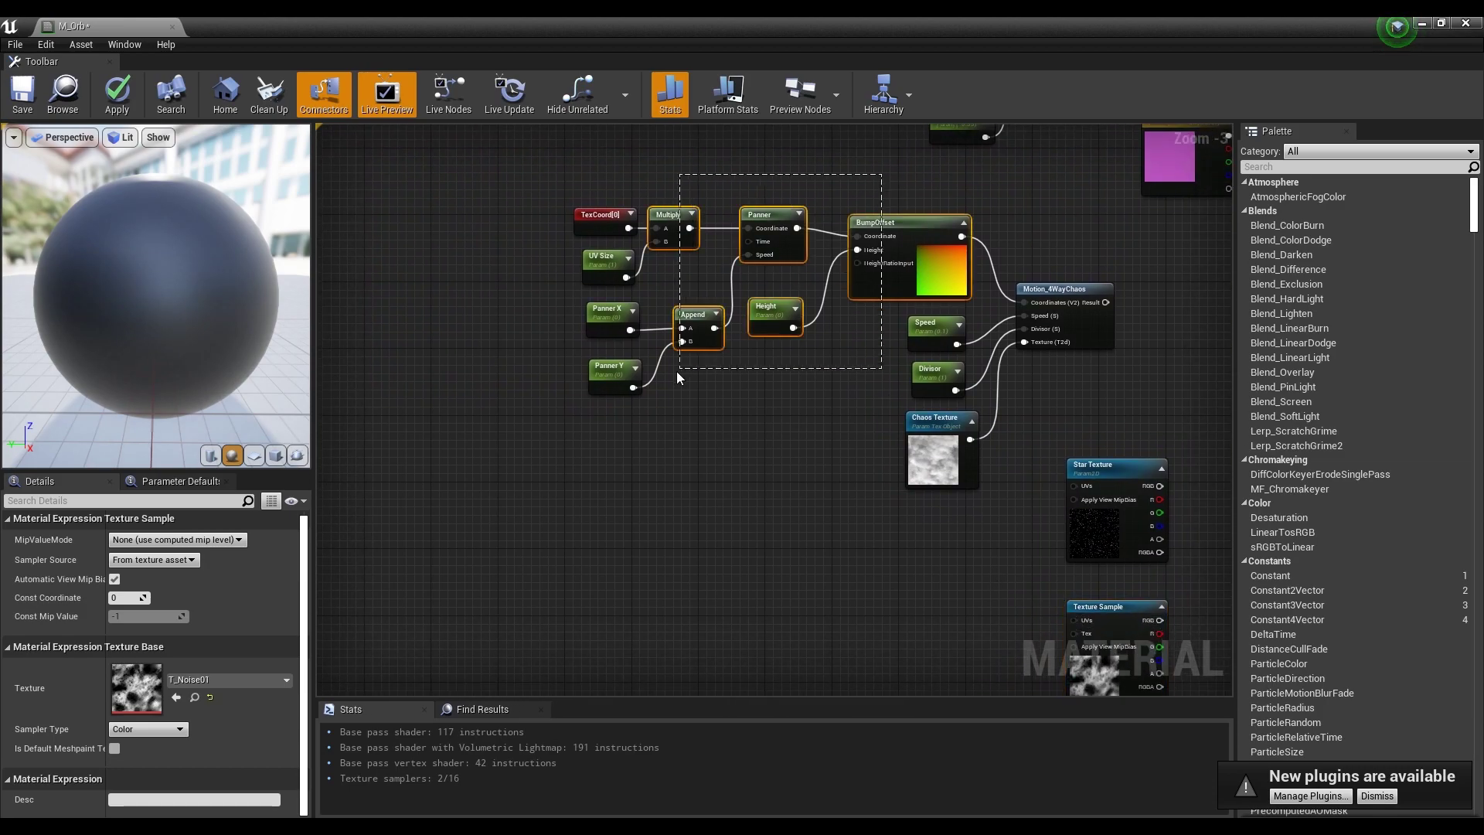
- Duplicate the UV/BumpOffset chain and wire the copy's BumpOffset into Star Texture's UVs
drag(689, 365, 578, 437)
right_drag(736, 539, 702, 388)
key(ctrl+v)
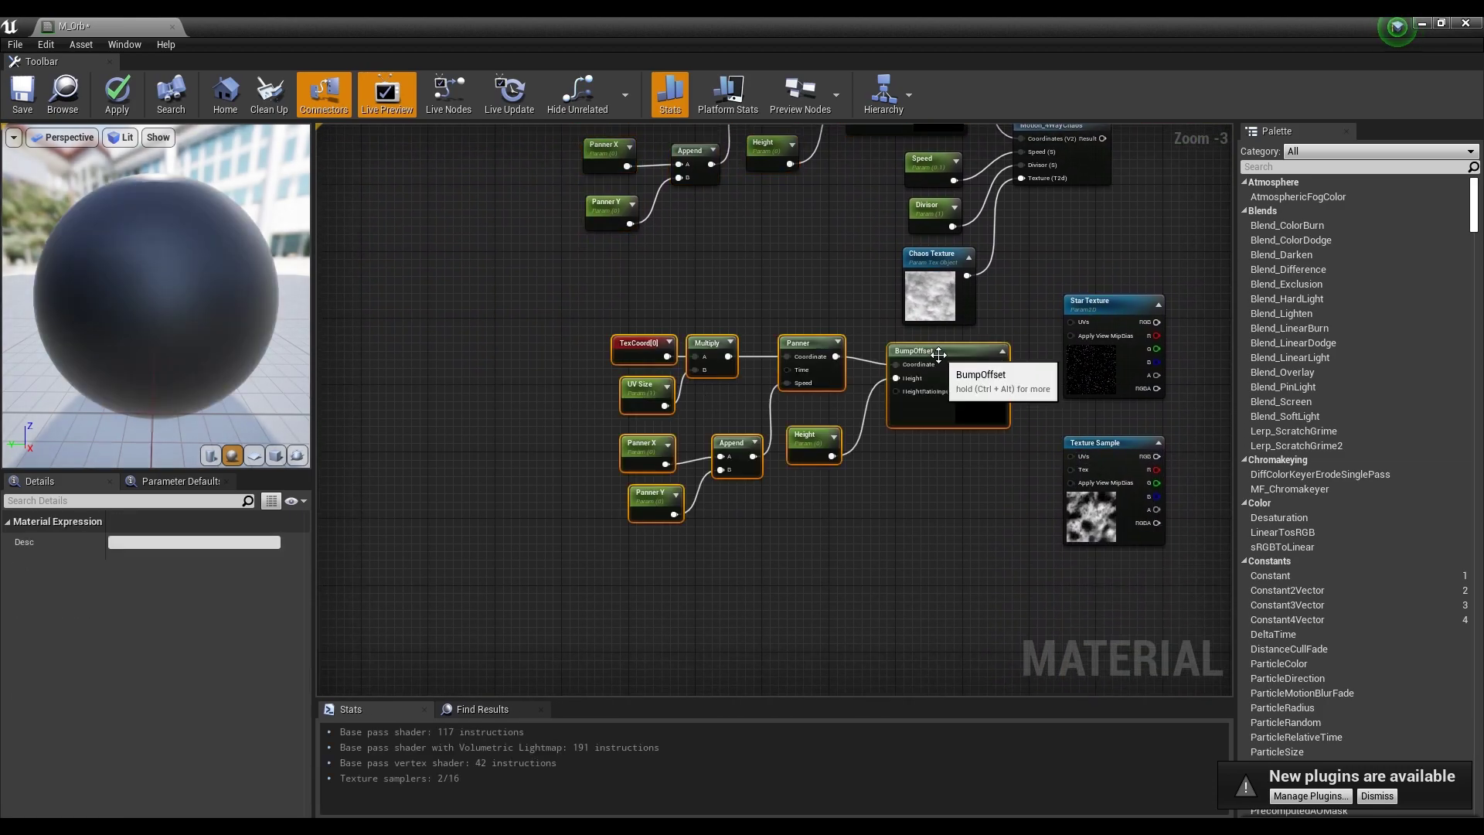
right_drag(1028, 361, 904, 368)
drag(977, 456, 989, 553)
drag(1000, 326, 989, 367)
drag(833, 388, 943, 391)
- Rename the copied parameters UV Size 2, Panner X 2, Panner Y 2 and Height 2
scroll(981, 473, up, 3)
click(630, 340)
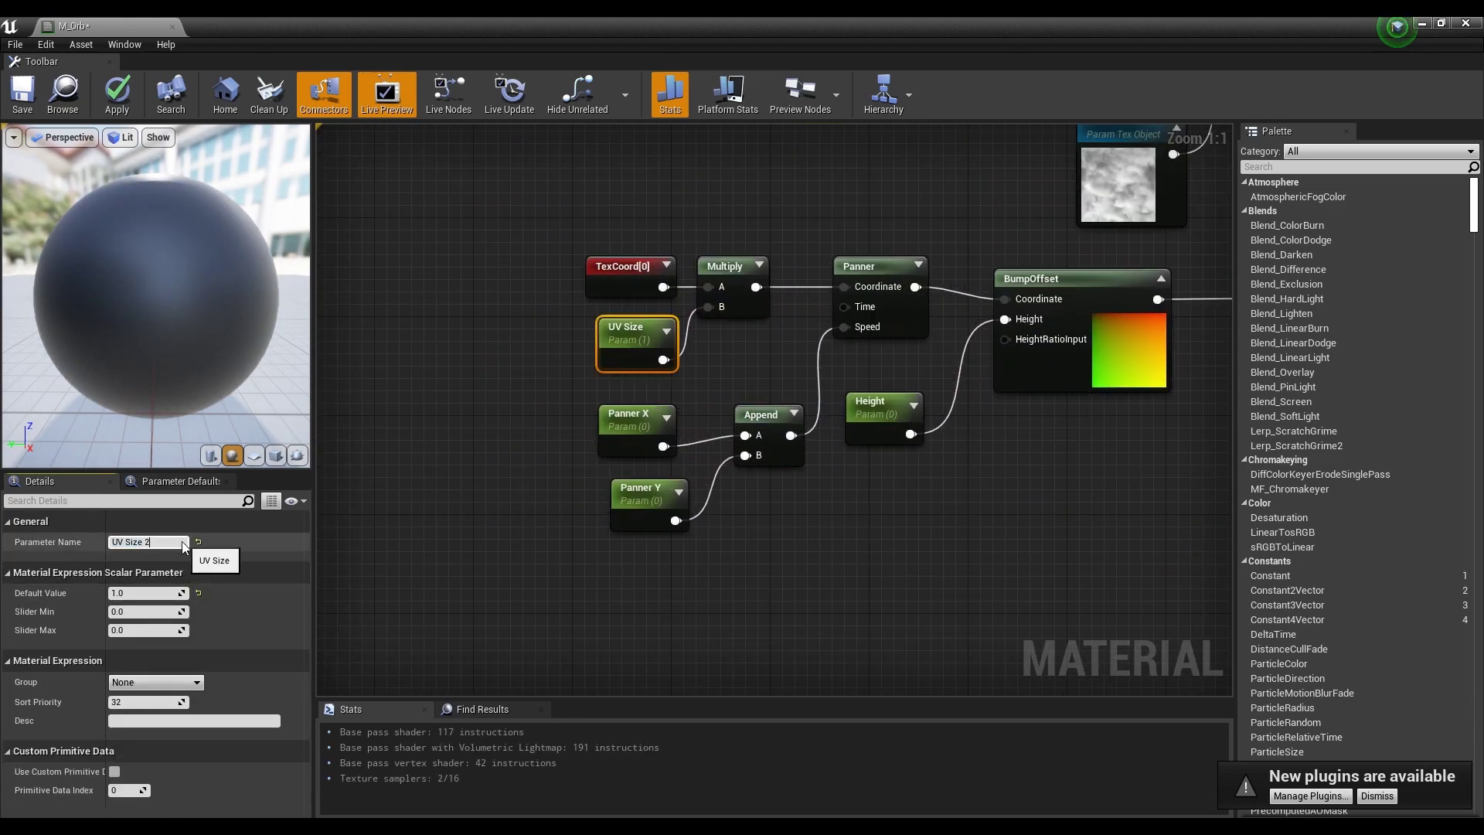
click(628, 414)
click(182, 541)
text(2)
click(641, 489)
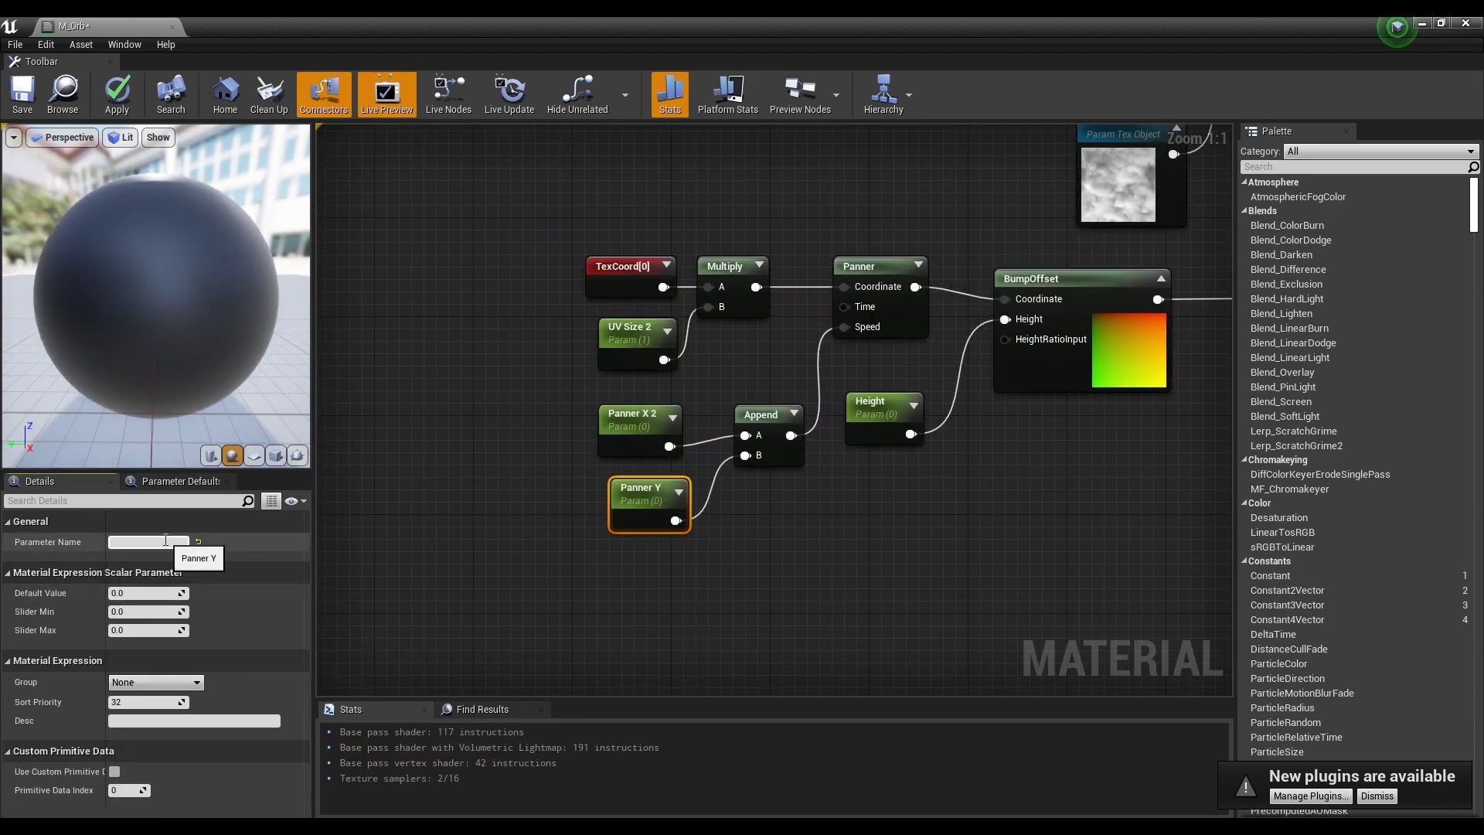
text(2)
click(881, 402)
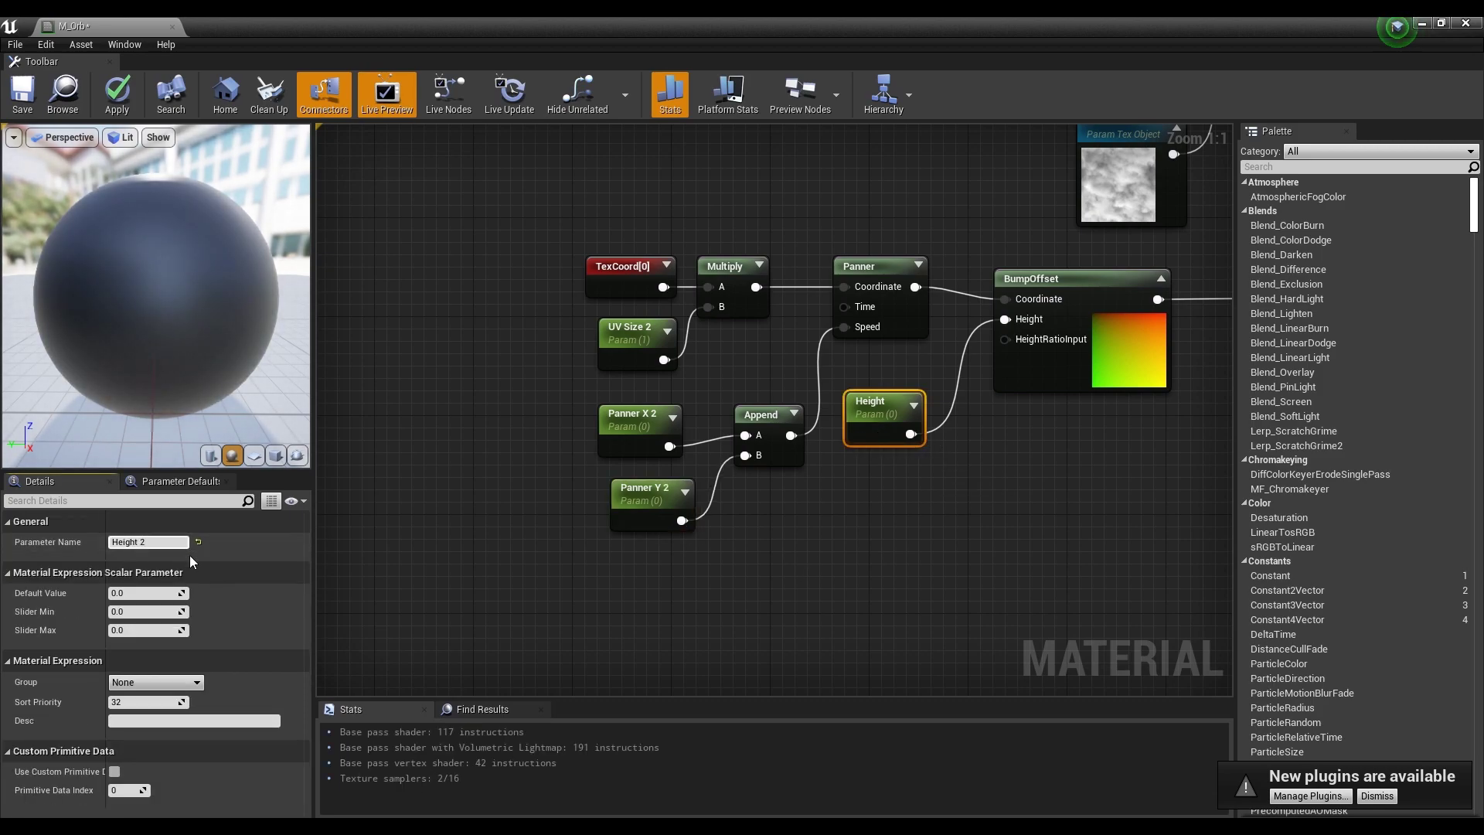
click(718, 522)
scroll(717, 522, down, 2)
click(977, 521)
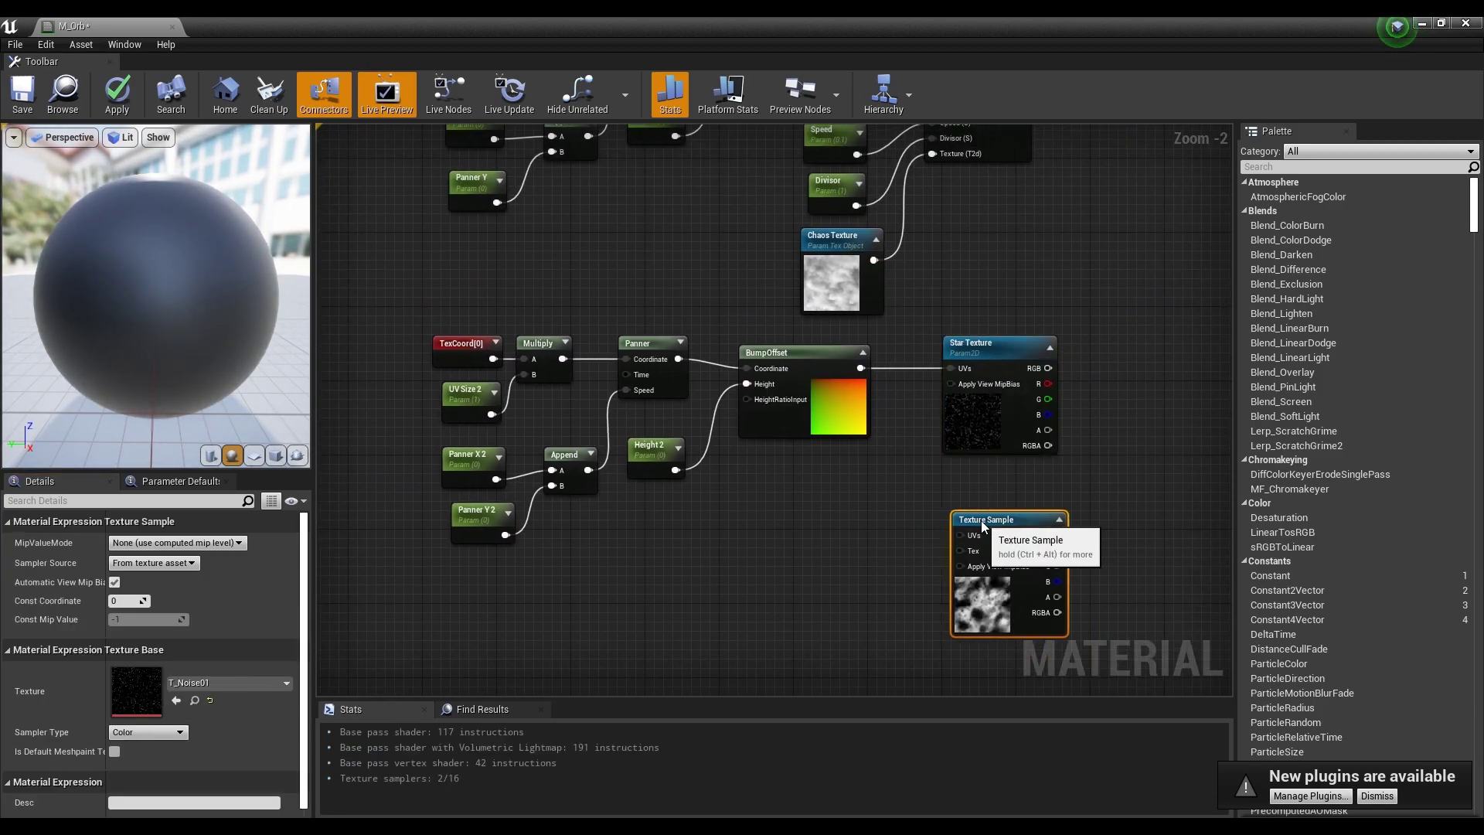
- Copy-paste the UV panning chain again and wire its Panner into the noise Texture Sample's UVs
right_drag(663, 503, 827, 415)
drag(814, 382, 801, 465)
key(ctrl+c)
click(801, 465)
key(ctrl+v)
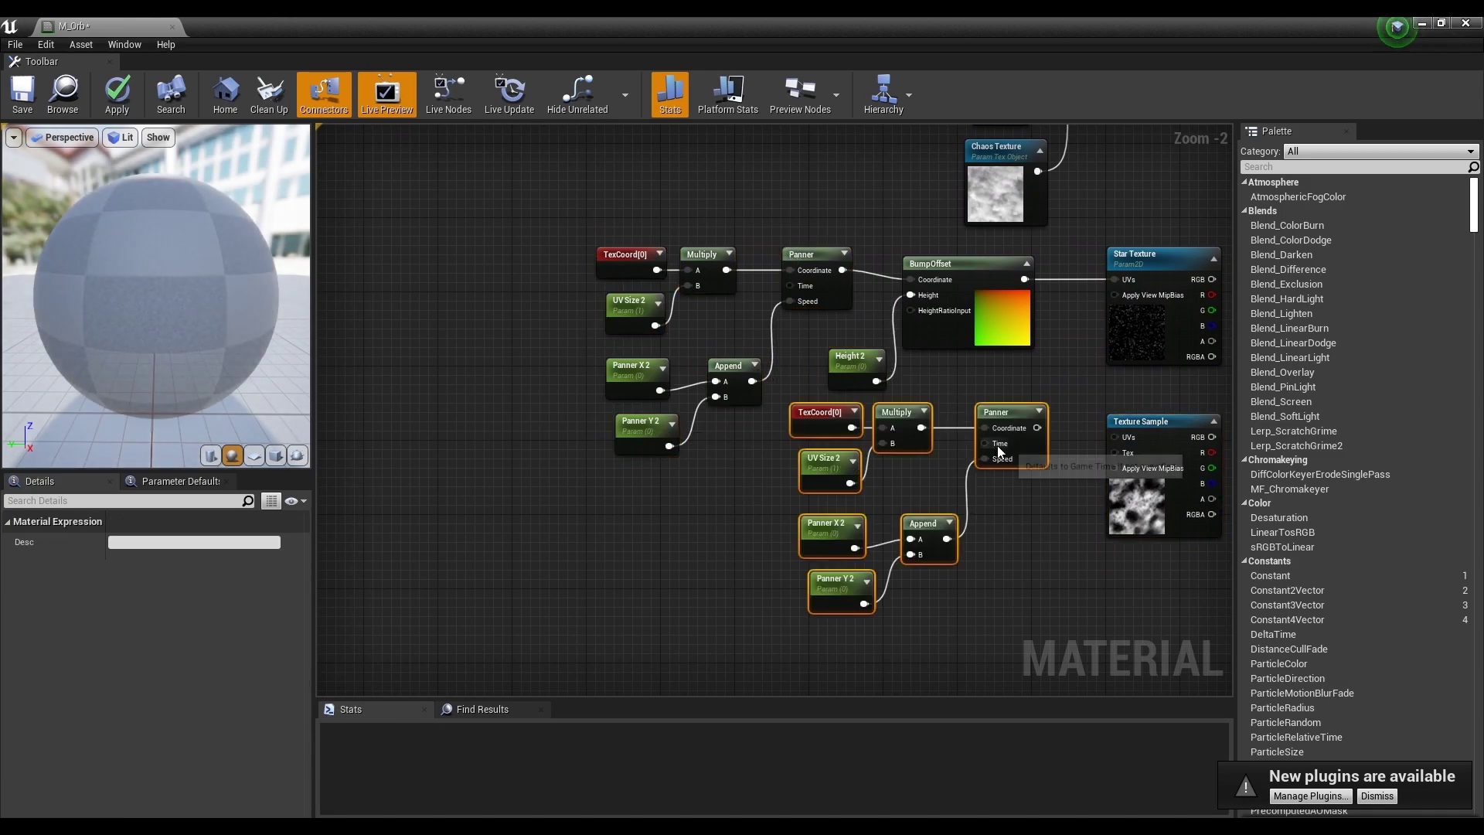
right_drag(995, 445, 845, 375)
drag(884, 378, 963, 377)
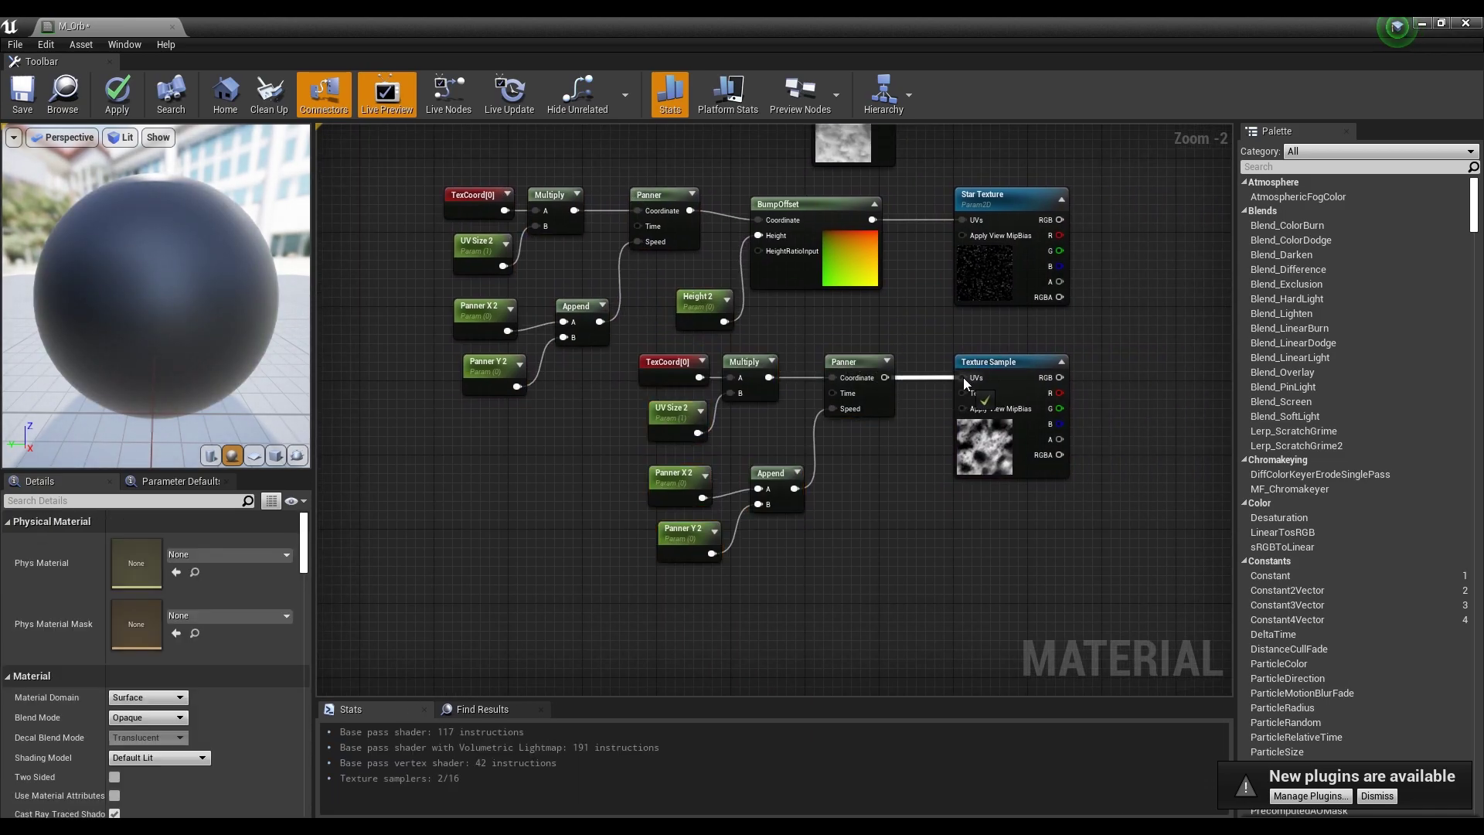
- Rename the pasted parameters UV Size 3, Panner X 3 and Panner Y 3
click(693, 424)
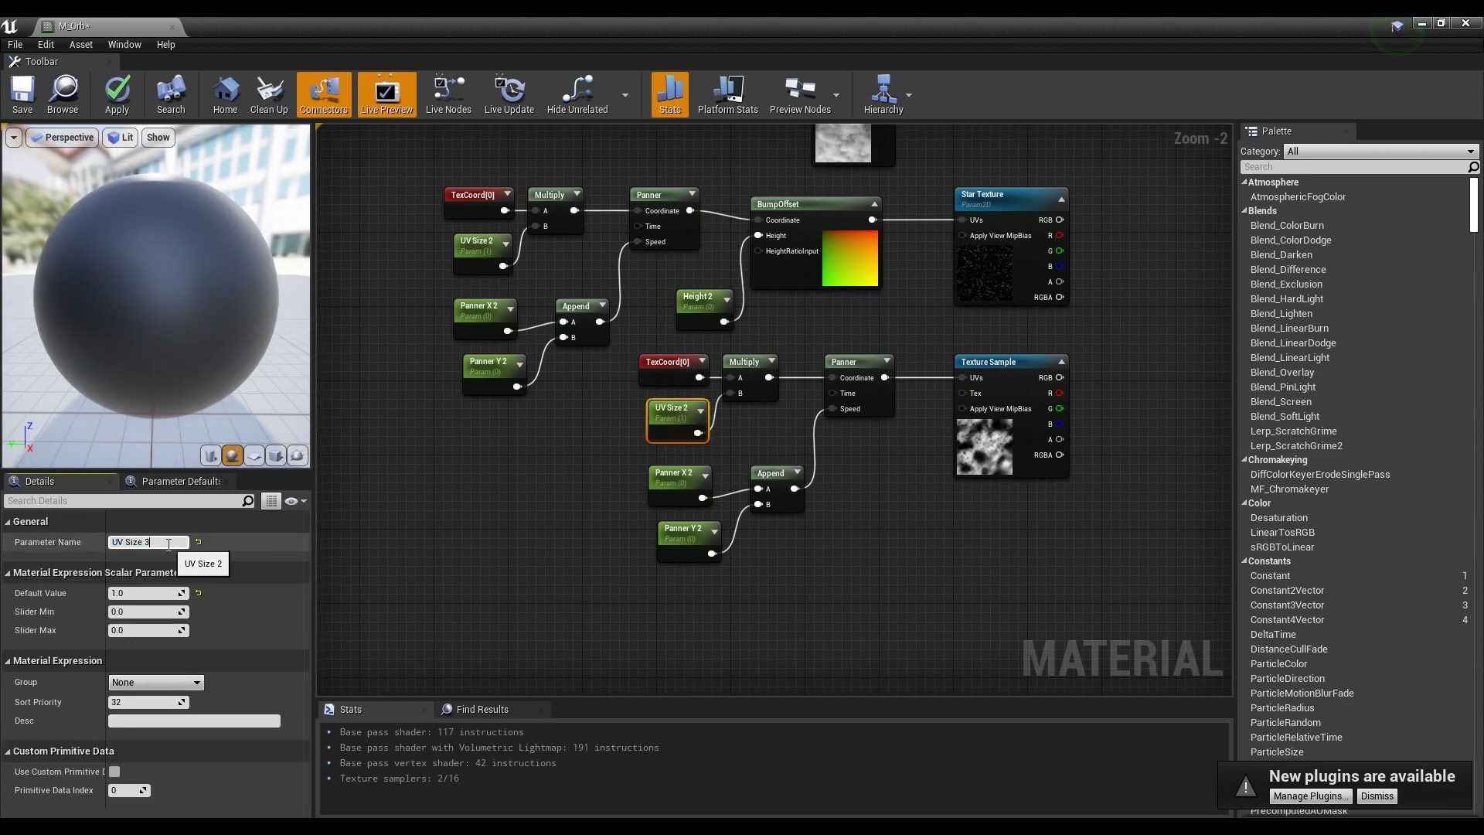
key(Return)
click(674, 480)
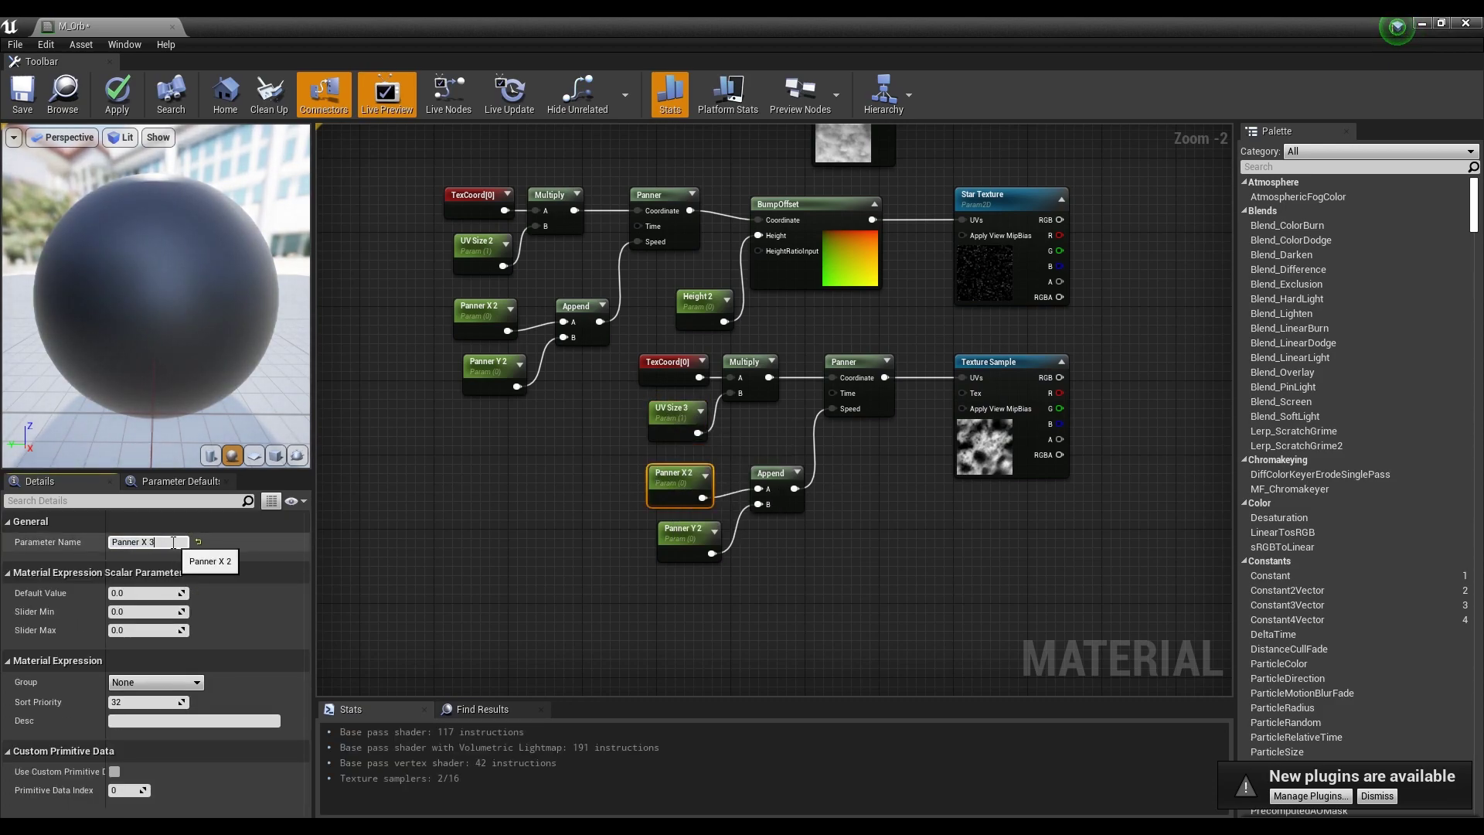
key(Return)
click(675, 556)
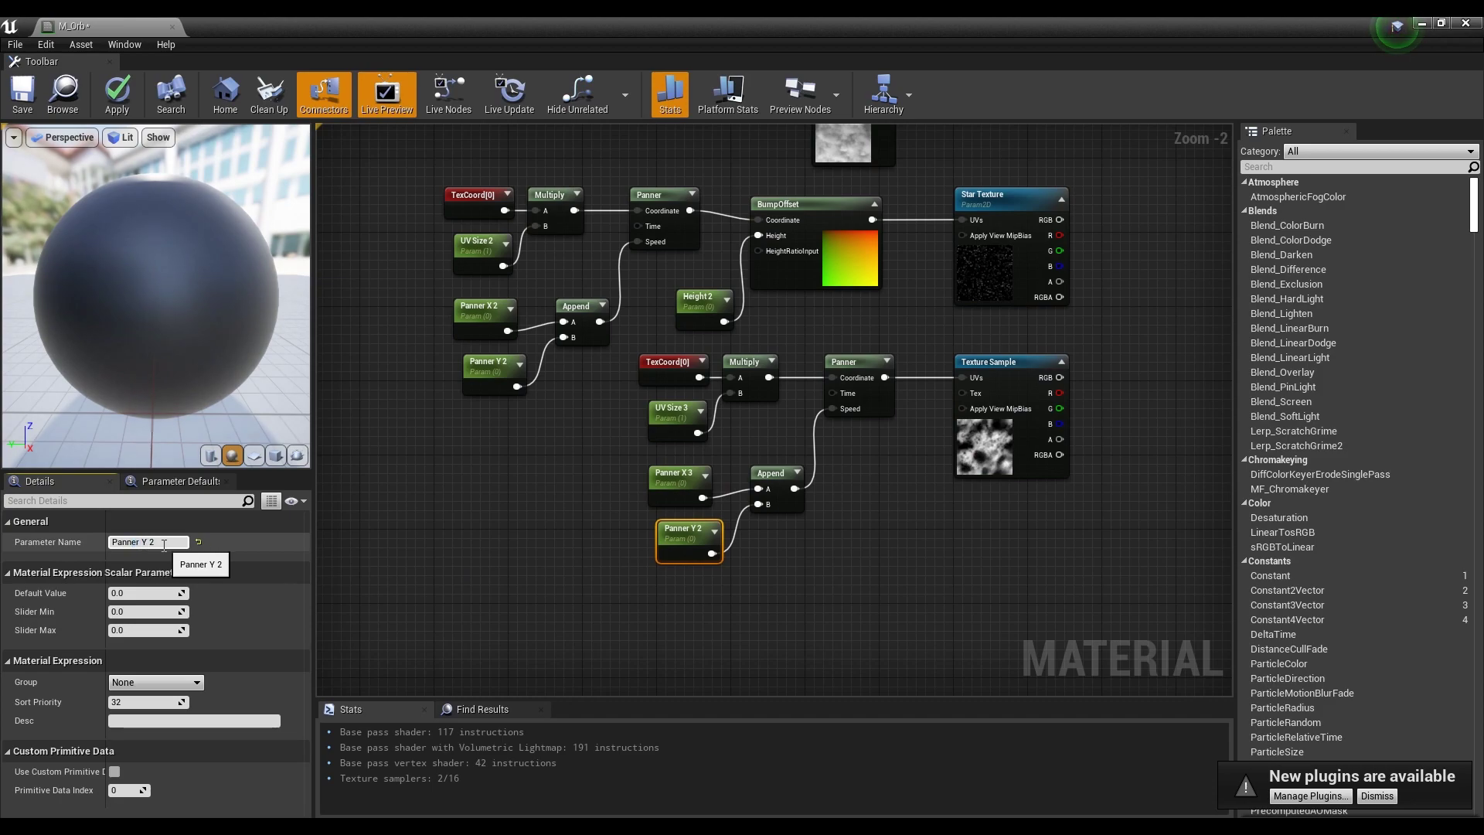
key(Return)
- Place a Multiply node to the right of the star and noise textures
scroll(917, 400, down, 1)
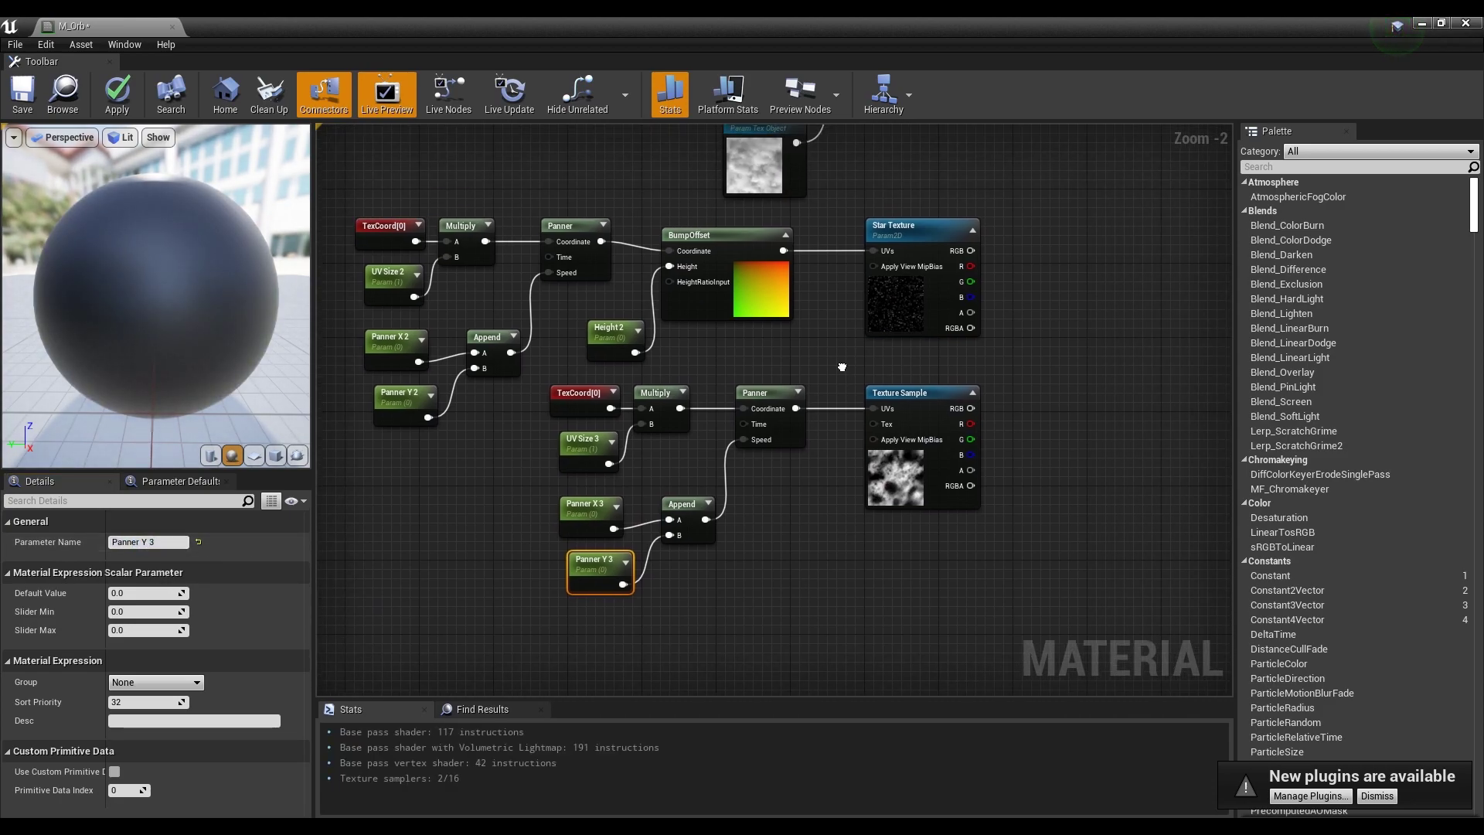
right_drag(916, 400, 751, 452)
scroll(751, 452, down, 1)
scroll(826, 438, up, 2)
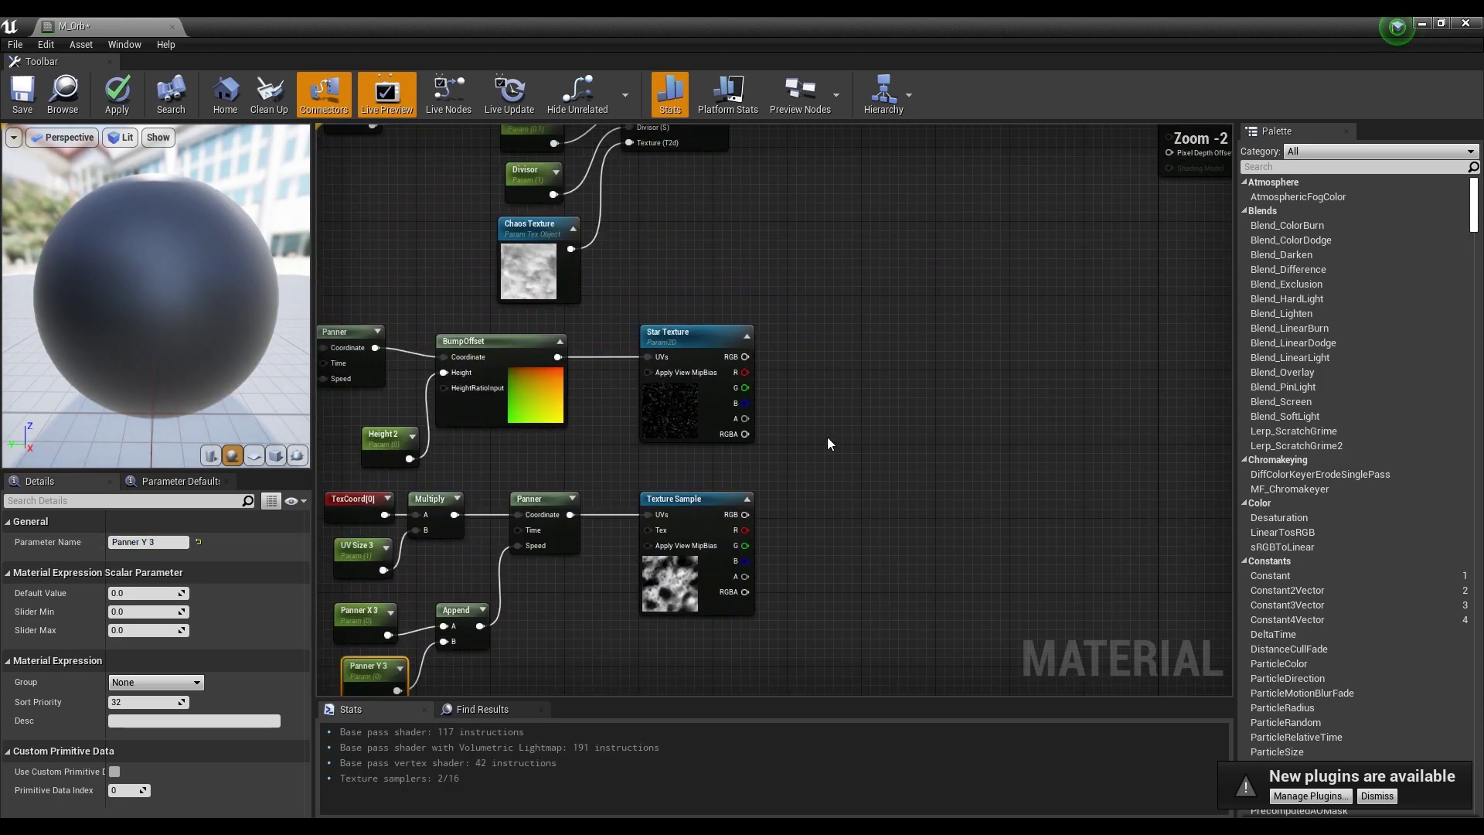
click(827, 436)
scroll(827, 435, up, 1)
click(828, 454)
scroll(813, 430, up, 1)
- Multiply Star Texture's RGB by the noise Texture Sample's RGB
drag(720, 331, 850, 478)
right_drag(944, 485, 898, 428)
click(867, 380)
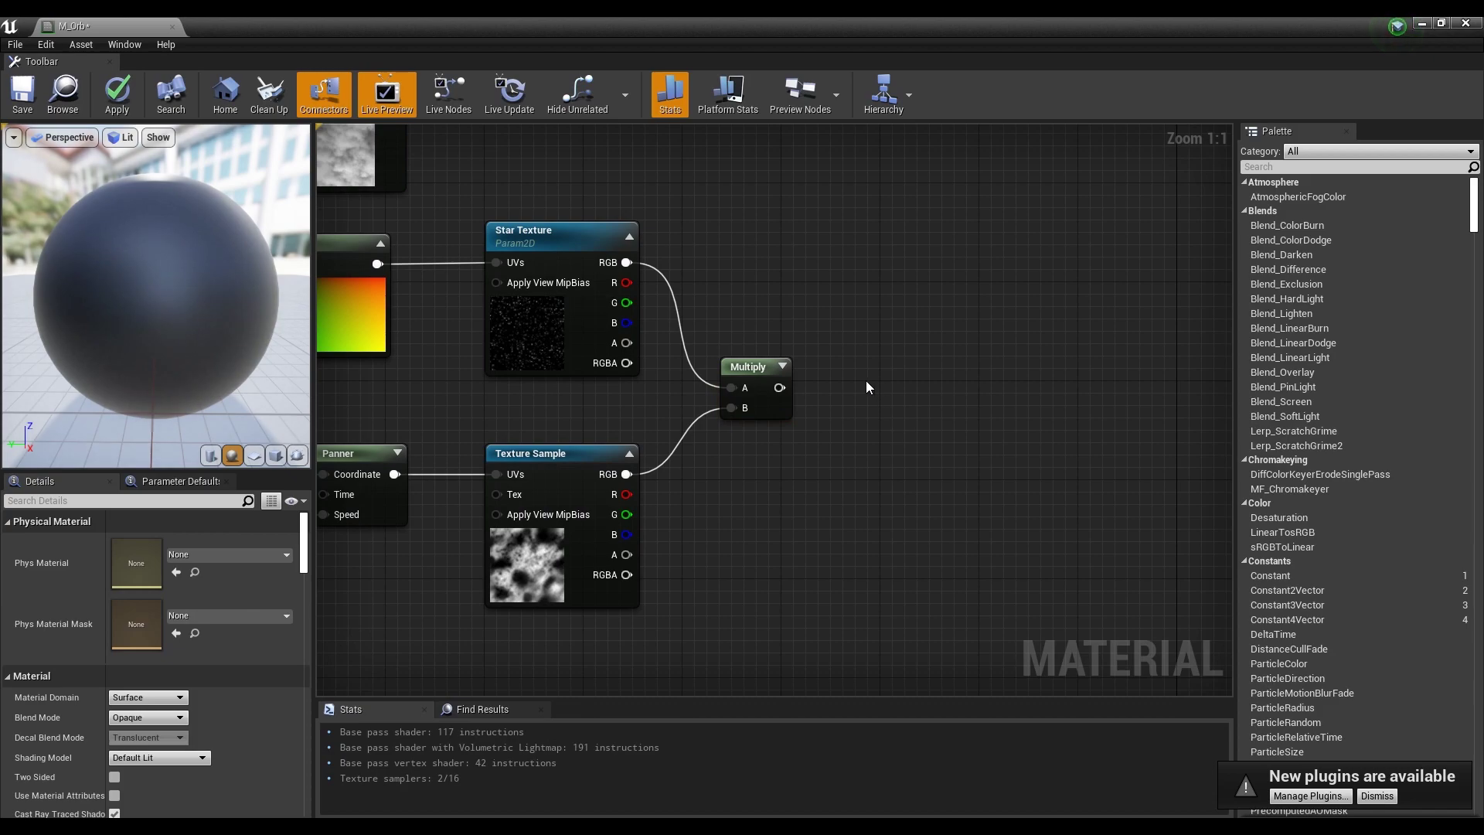
- Multiply the star-noise product by a new Star Bright scalar parameter with default 1
click(898, 379)
click(752, 481)
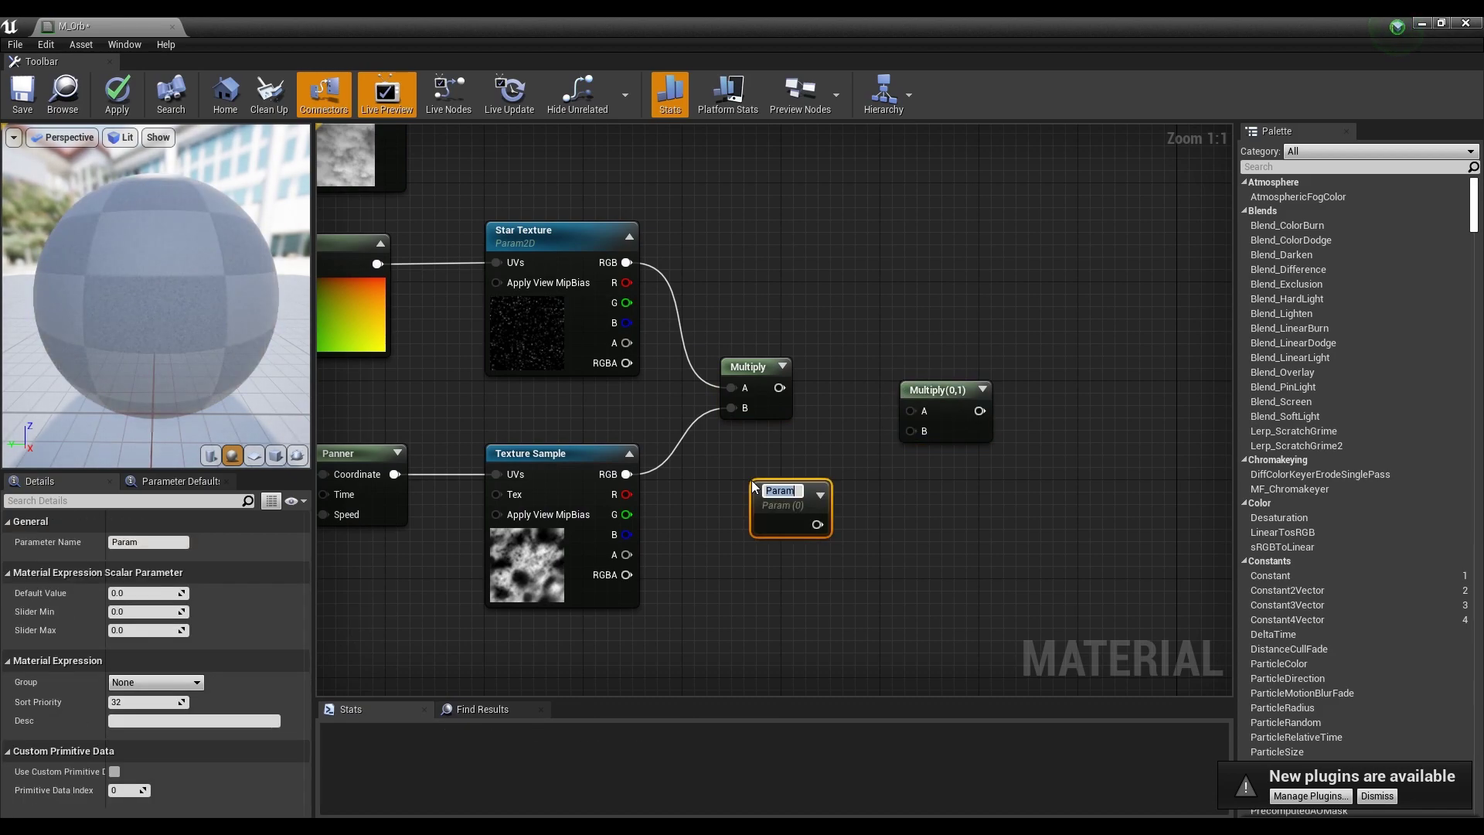
text(Star Bright)
key(Return)
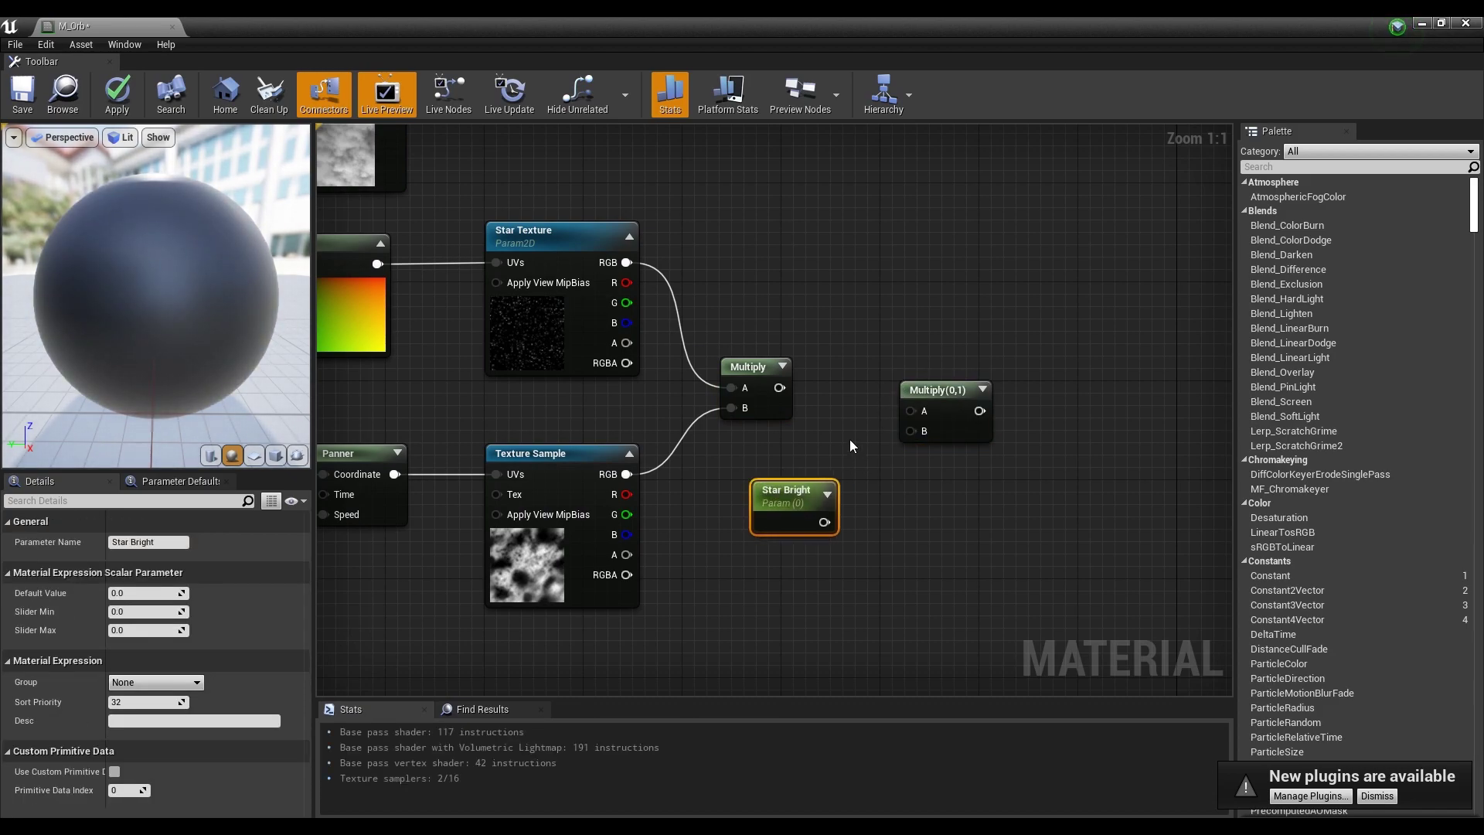
text(1)
click(386, 591)
drag(824, 522, 911, 431)
drag(779, 387, 921, 385)
click(792, 506)
click(924, 371)
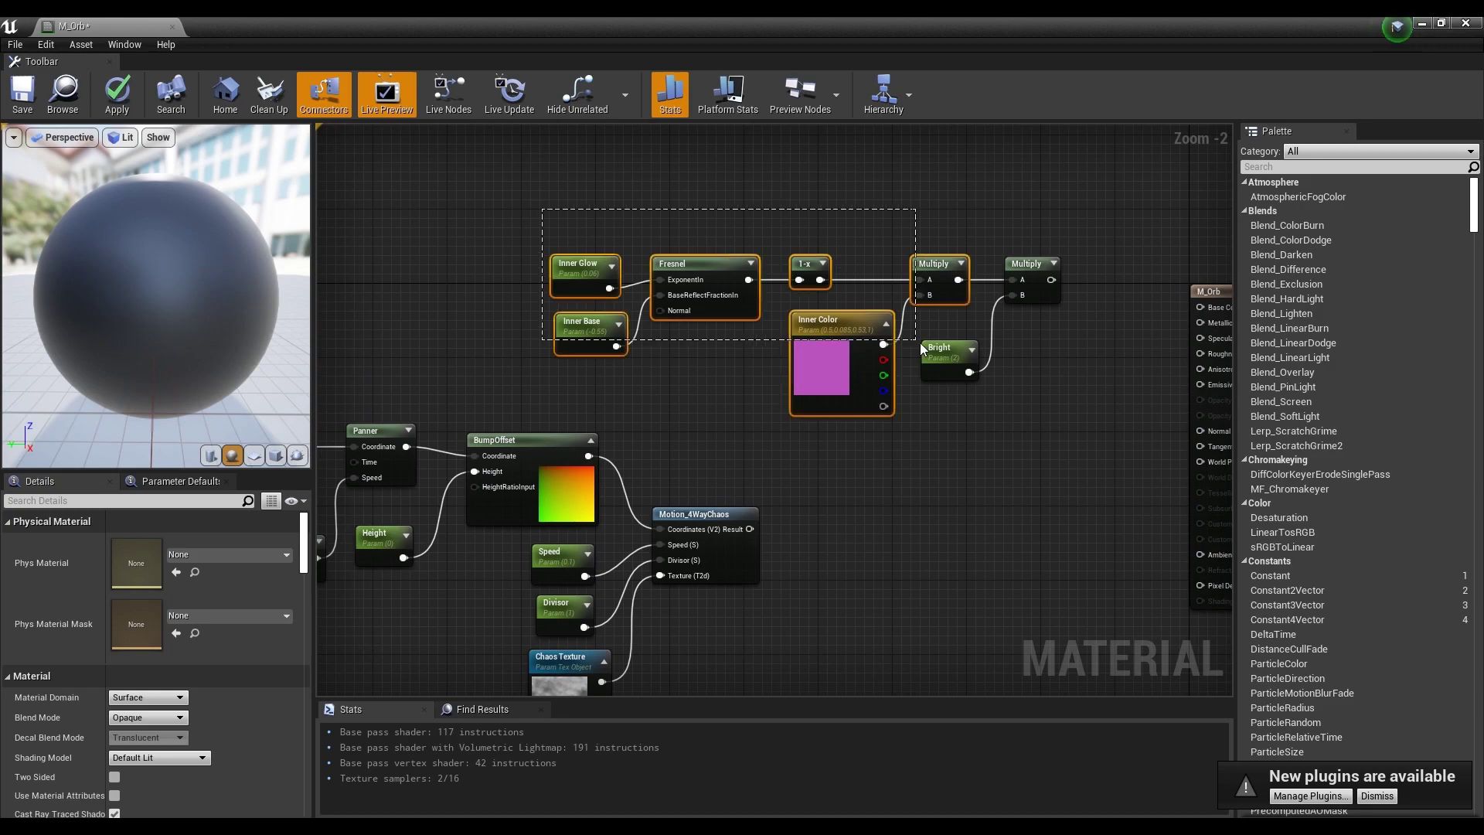
- Rename the glow parameters to OutLine Exp and OutLine Base, setting OutLine Base to -0.6
scroll(934, 303, down, 3)
scroll(1015, 392, up, 4)
right_drag(1015, 386, 1249, 389)
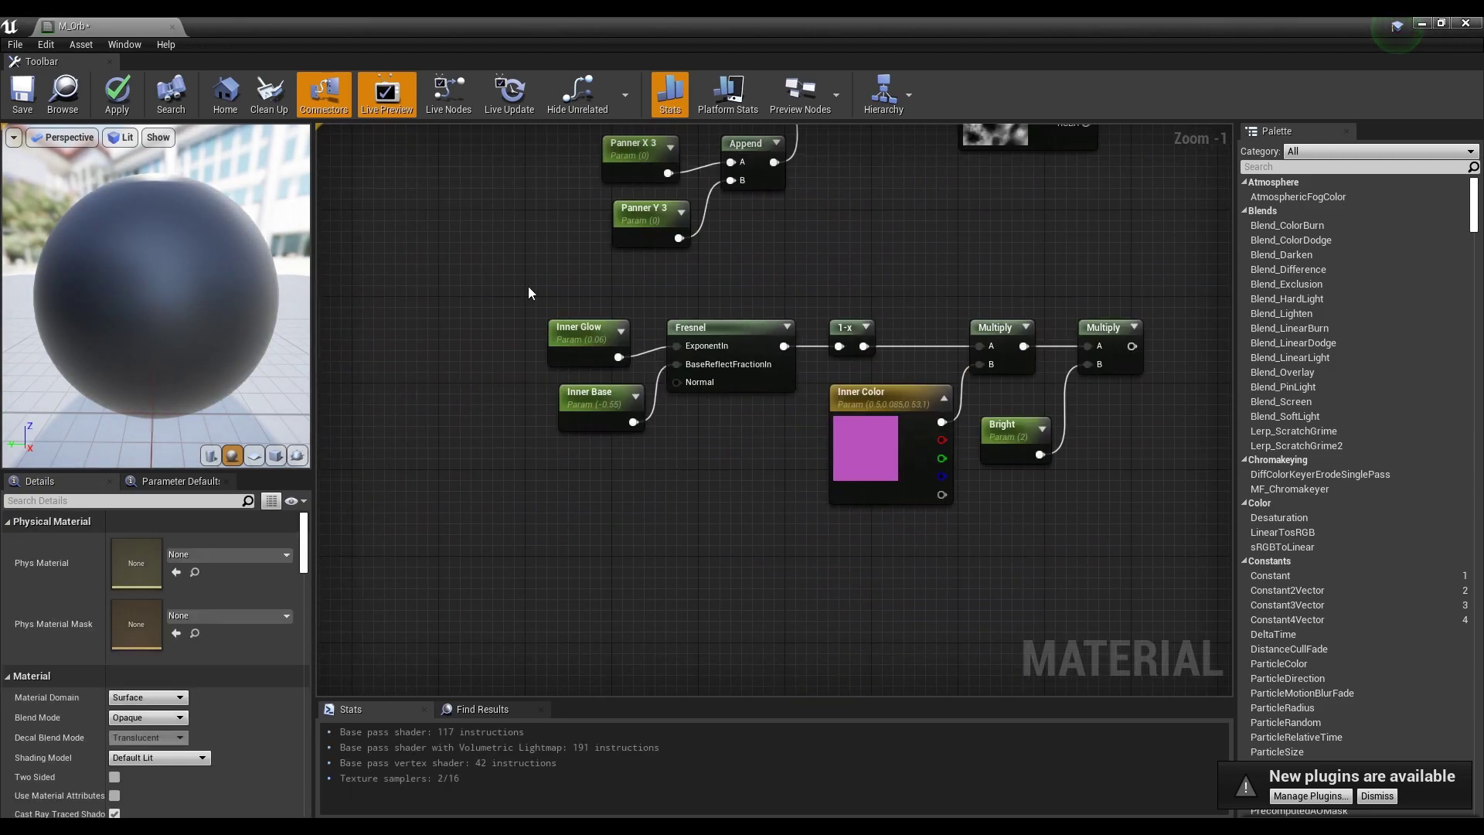
drag(452, 308, 823, 432)
drag(714, 325, 572, 323)
click(440, 328)
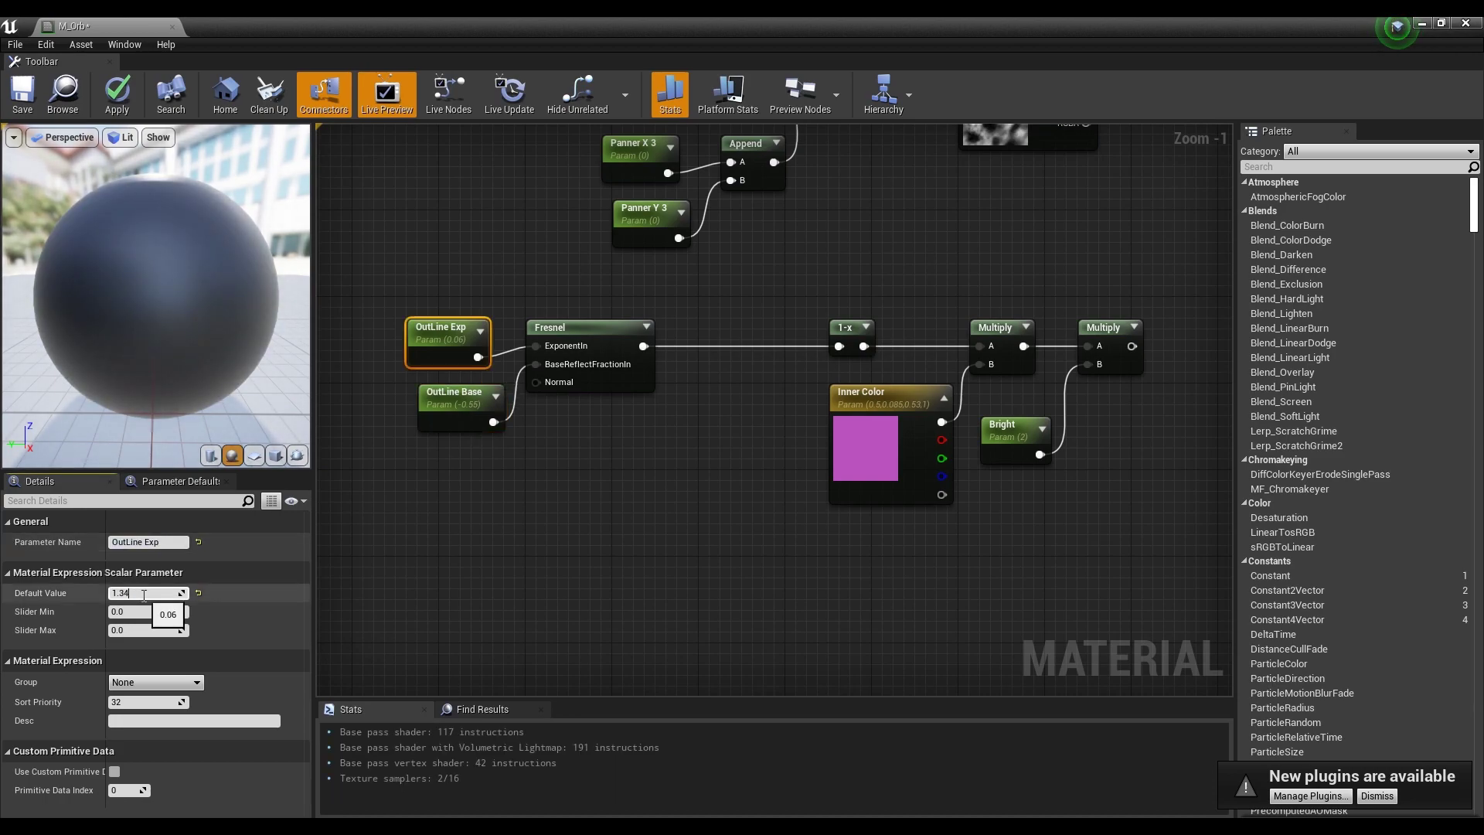
click(456, 394)
click(147, 593)
text(-0.6)
key(Return)
- Replace the 1-x node with a Power node between the Fresnel and the Multiply
click(716, 400)
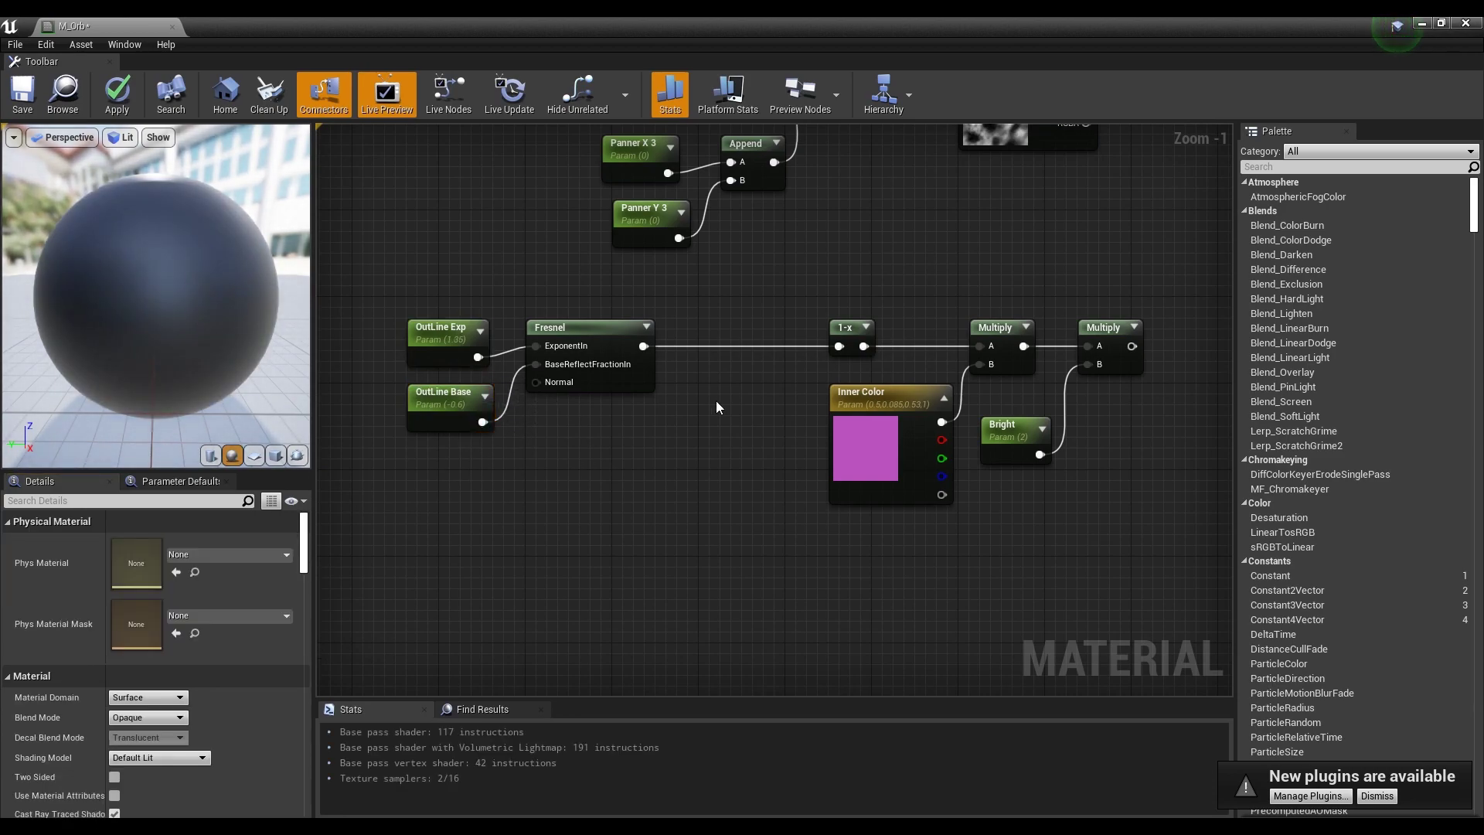
right_drag(716, 400, 721, 428)
click(839, 375)
key(Delete)
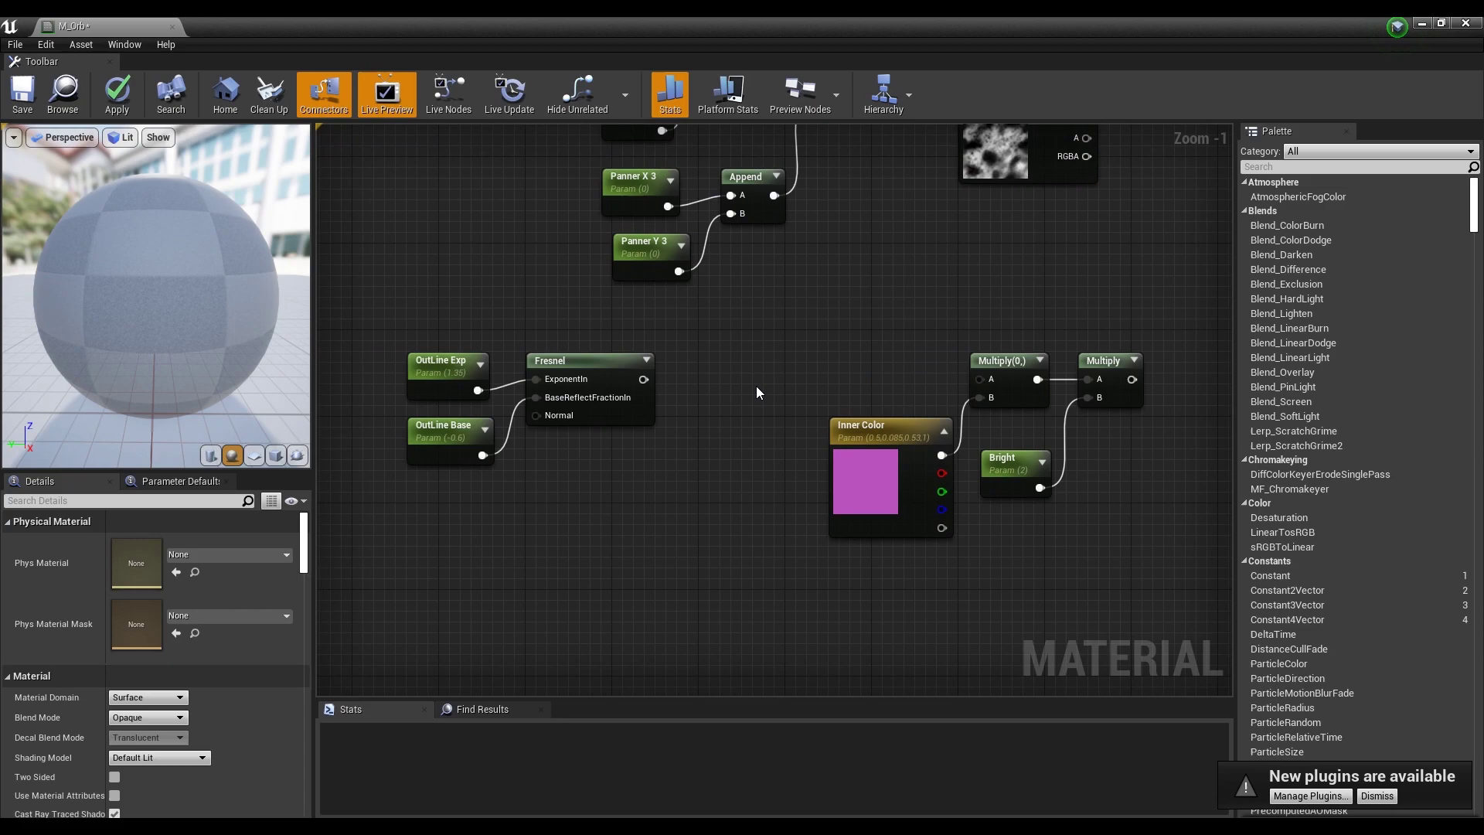
right_click(718, 374)
key(Escape)
click(717, 374)
drag(643, 378, 728, 401)
drag(788, 401, 983, 381)
drag(778, 376, 785, 363)
- Add a Power scalar parameter with default 2 as the Power node's exponent
click(582, 469)
text(Power)
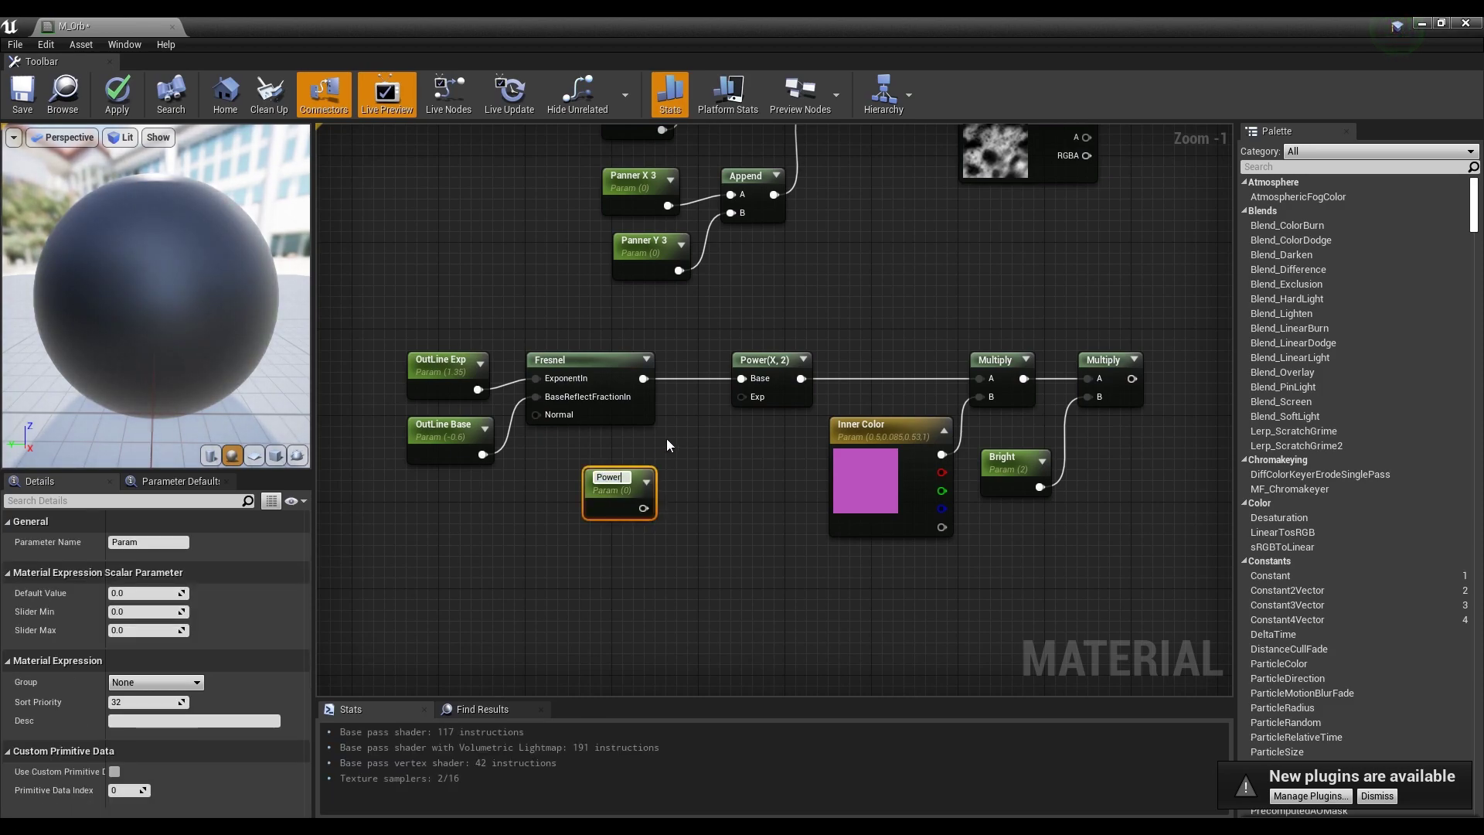
key(Return)
drag(157, 589, 177, 589)
mouse_move(643, 505)
mouse_down()
mouse_move(741, 397)
mouse_move(642, 479)
mouse_up()
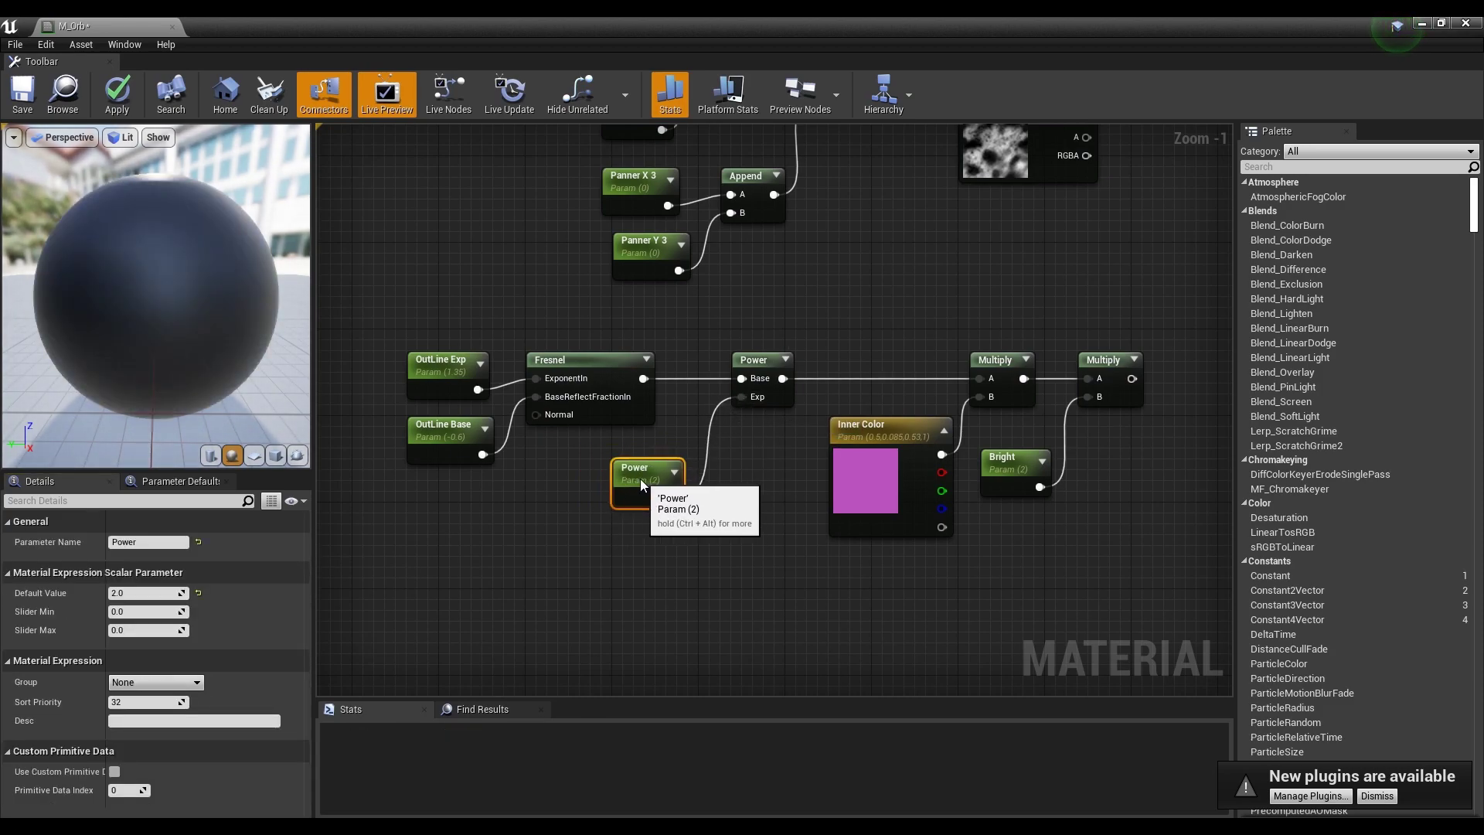
click(763, 444)
- Rename Inner Color to OutLine Color and set it to 0.83, 0.18, 0.8
click(898, 456)
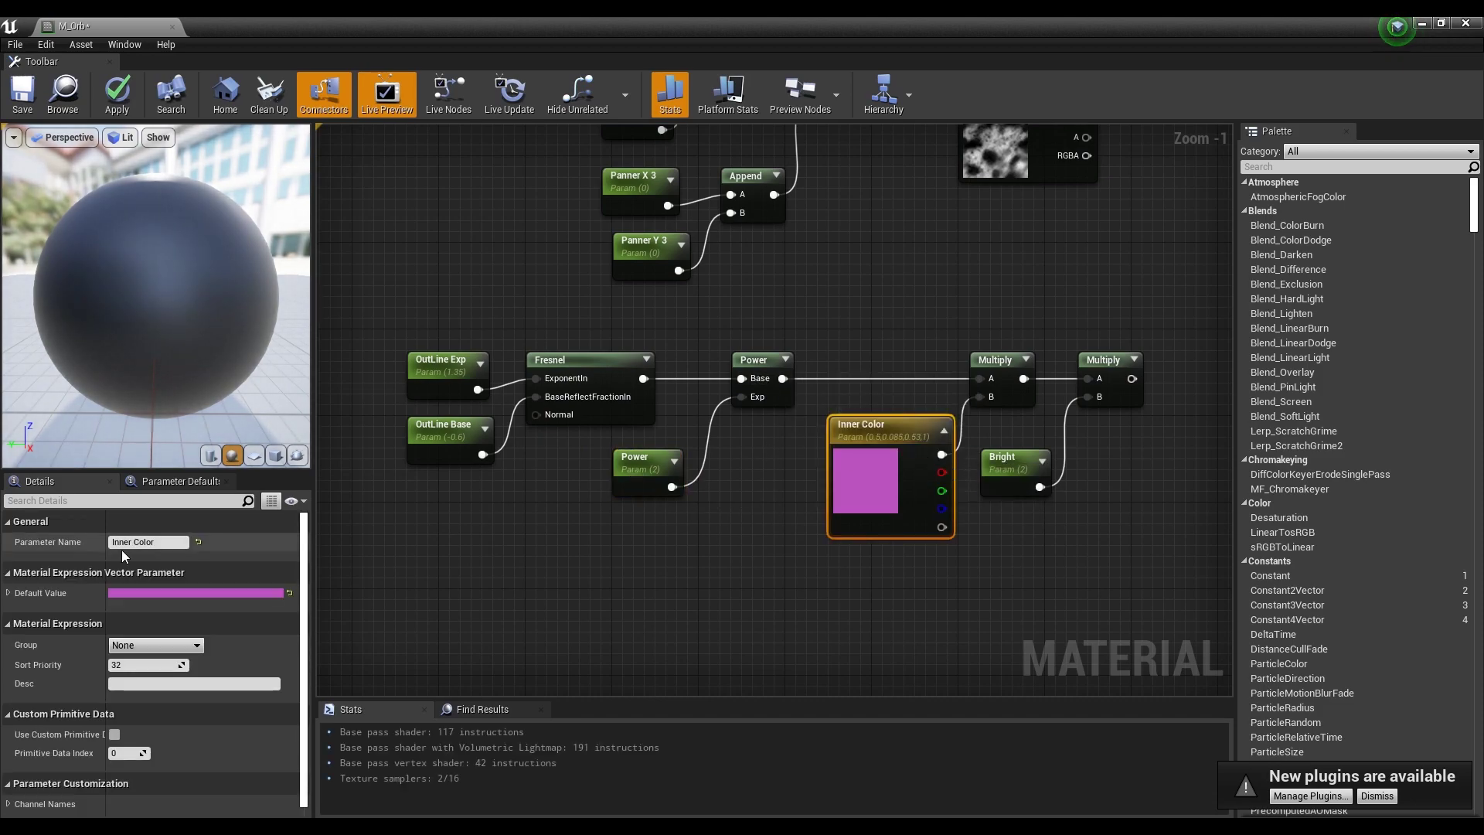
text(OutLi)
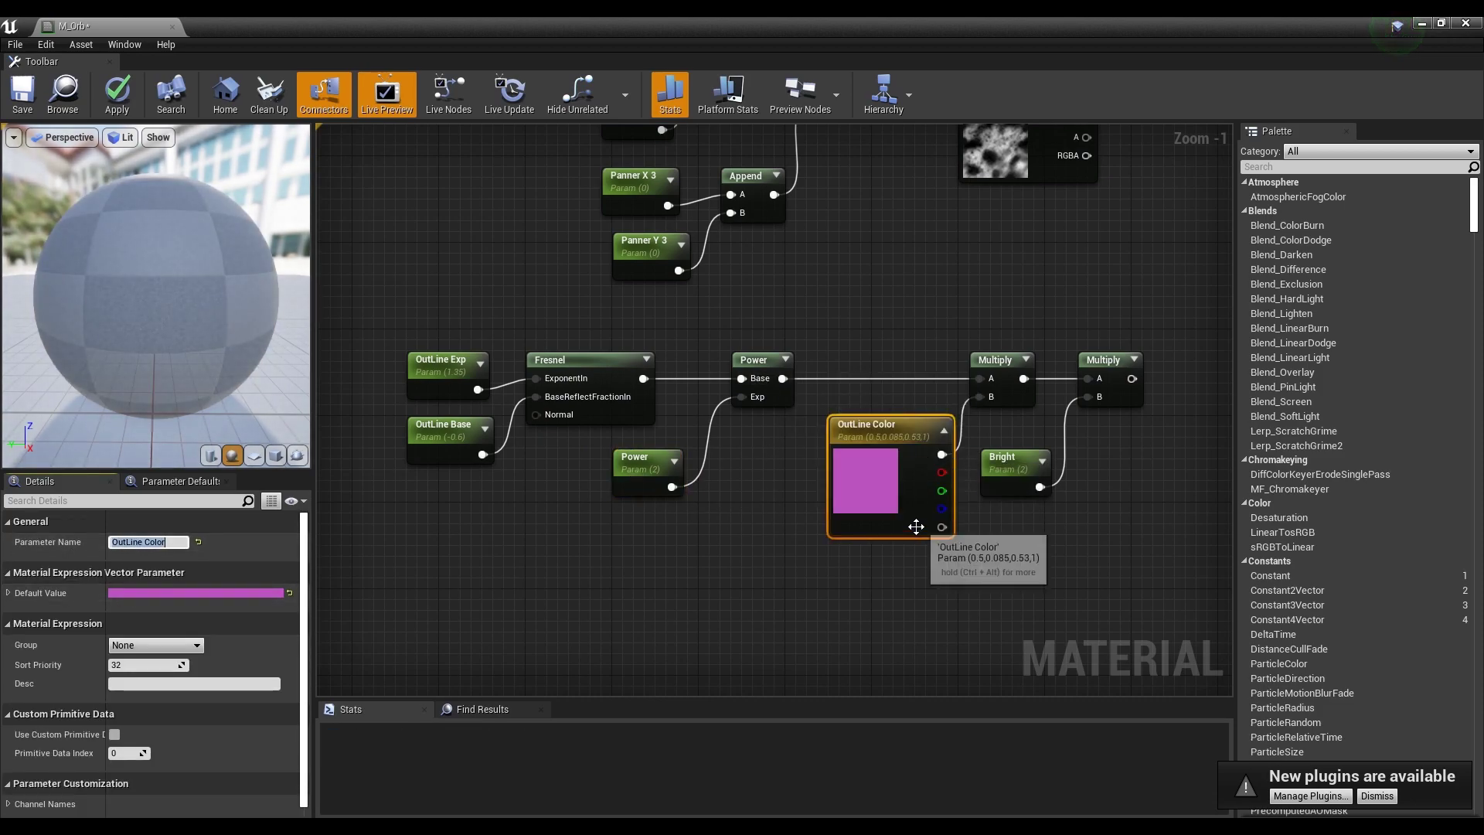
double_click(866, 479)
click(741, 524)
text(0.83)
key(Tab)
text(0.18)
key(Tab)
text(0.8)
key(Return)
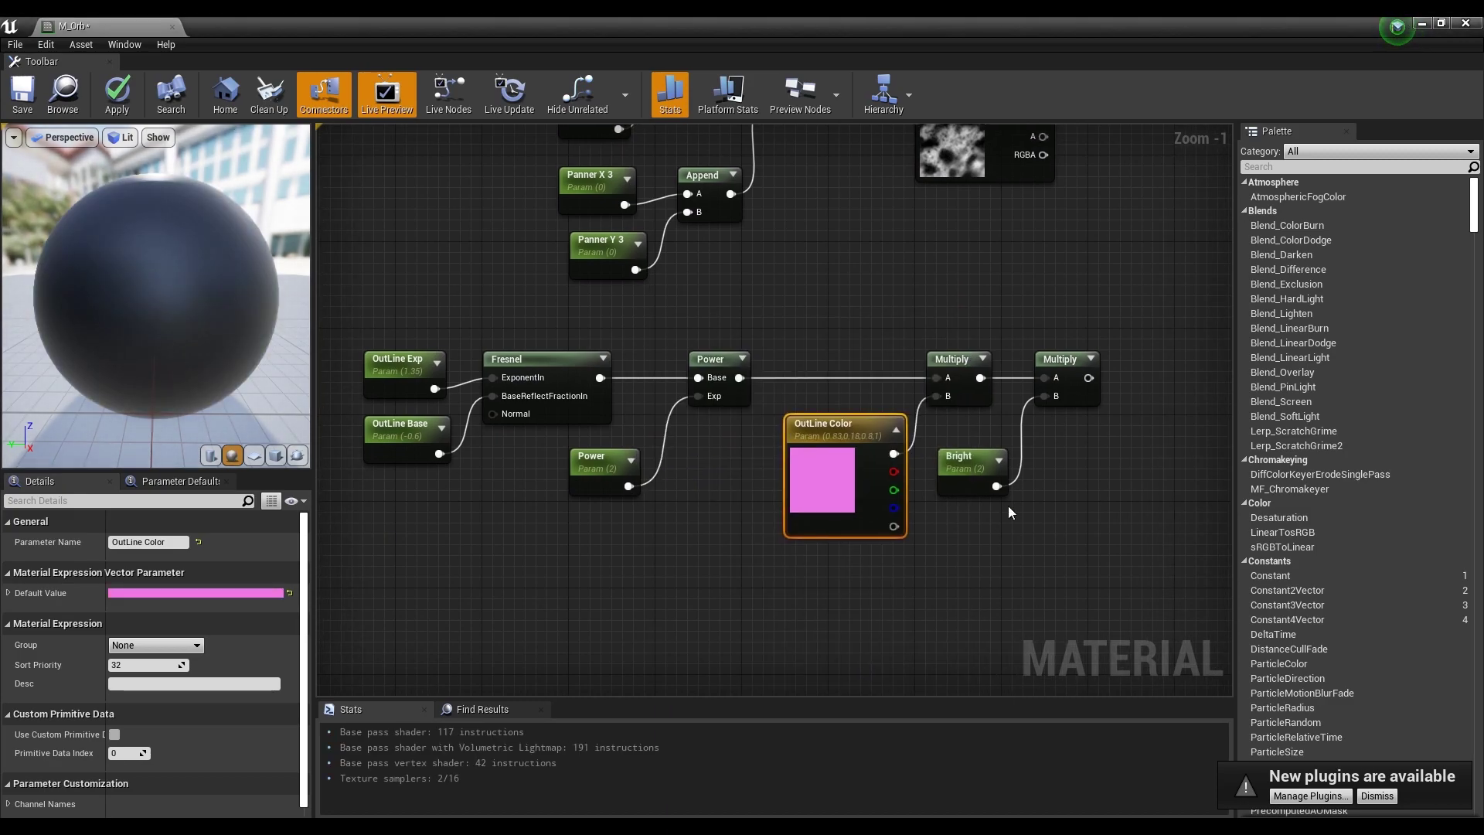
- Rename the Bright parameter to OutLine Bright
click(966, 462)
key(Return)
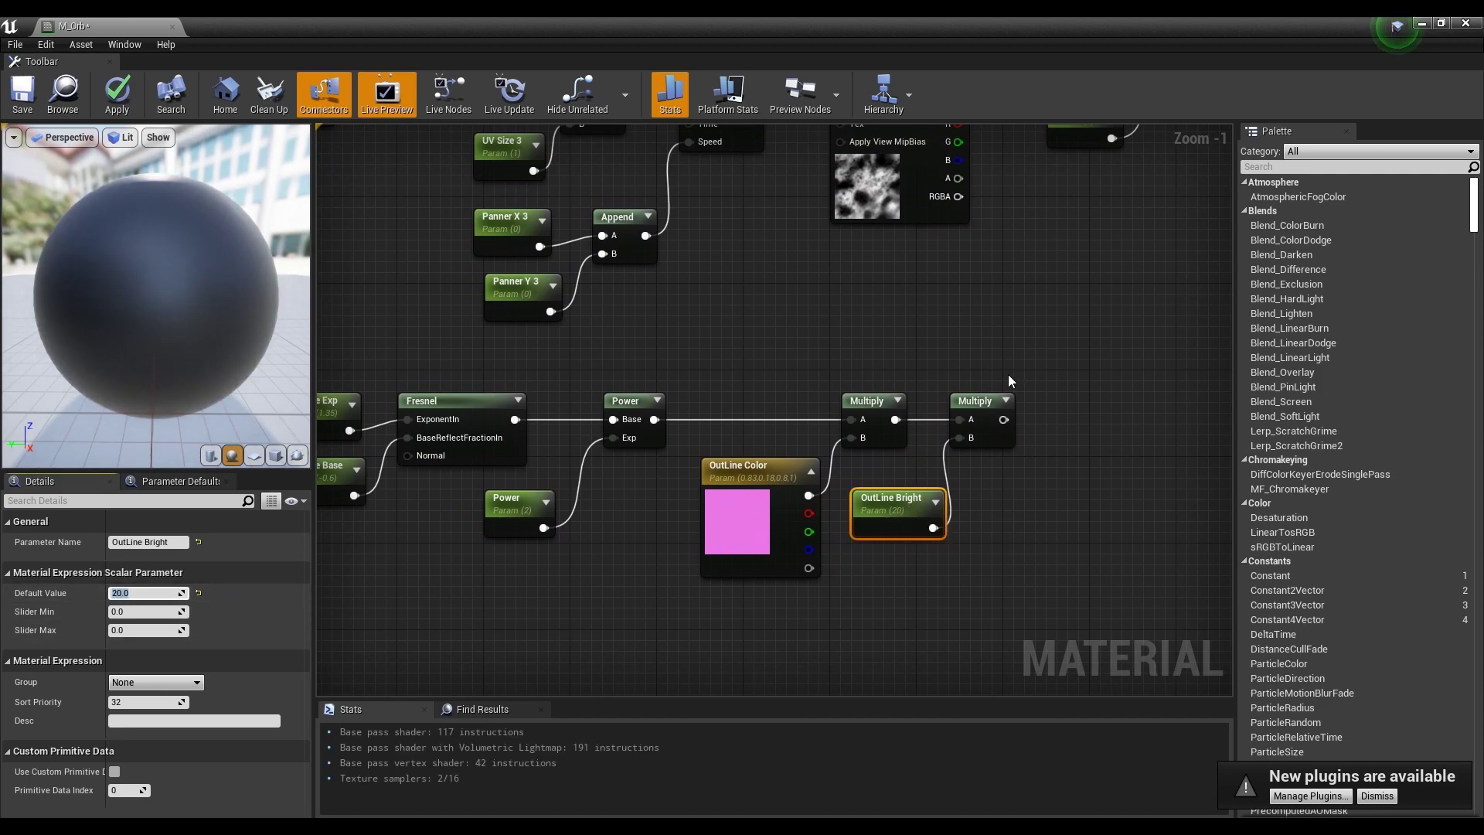
scroll(874, 367, down, 2)
- Add a Lerp with the star Multiply as A and the outline Multiply as Alpha
click(900, 332)
scroll(874, 368, up, 2)
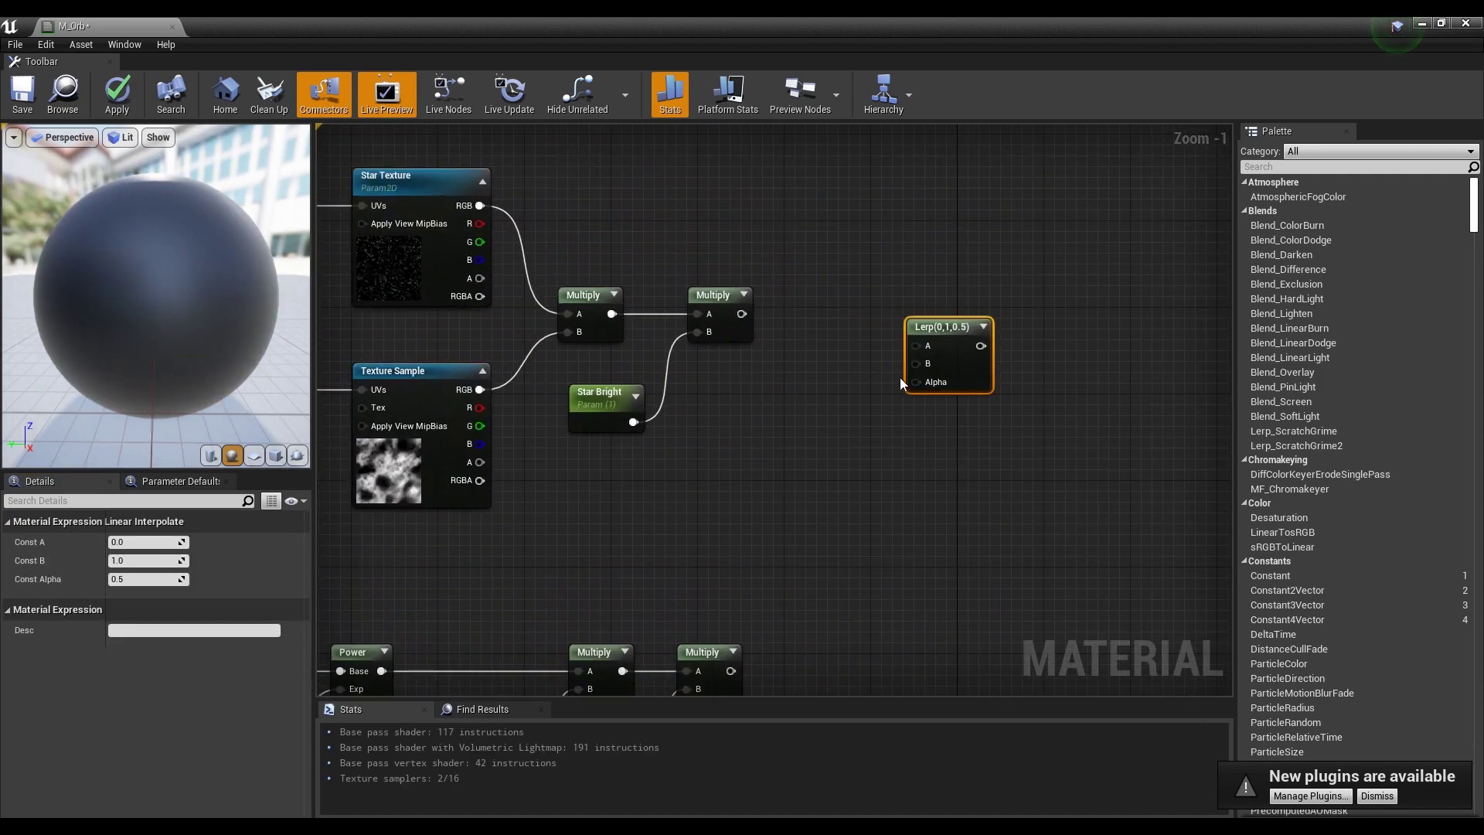
drag(884, 346, 916, 346)
drag(730, 671, 935, 319)
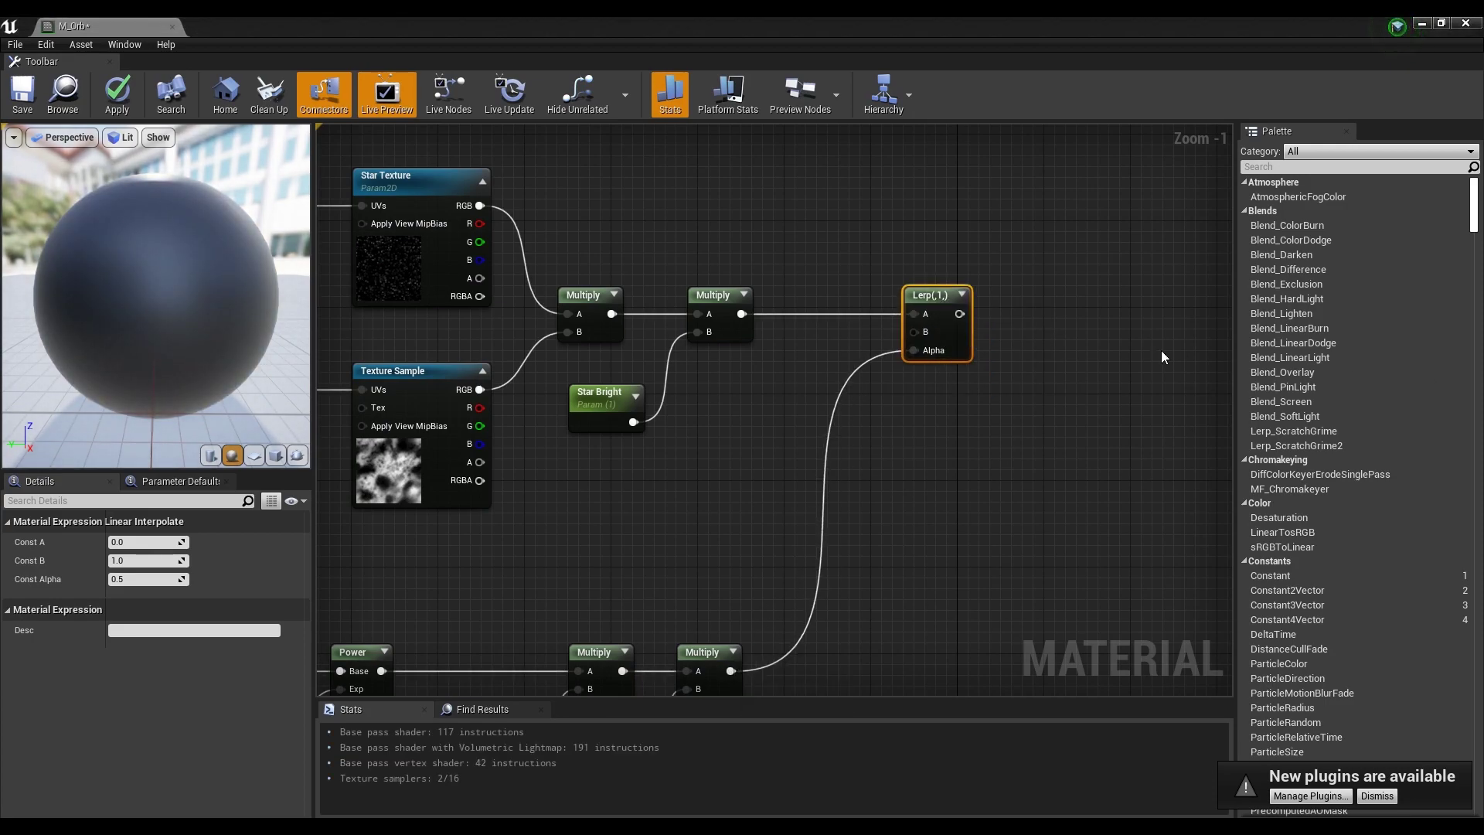
- Add a Max node combining the Motion_4WayChaos result and the Lerp output
right_drag(927, 348, 819, 537)
scroll(1020, 387, down, 4)
drag(1041, 354, 490, 641)
drag(1015, 390, 817, 344)
click(836, 304)
scroll(836, 305, up, 2)
scroll(987, 318, up, 2)
right_click(912, 359)
text(max)
key(Return)
drag(732, 270, 923, 387)
drag(777, 572, 923, 405)
- Preview the Max node on the sphere, then turn the preview off
right_click(941, 369)
click(997, 425)
drag(128, 348, 224, 321)
right_drag(919, 308, 854, 506)
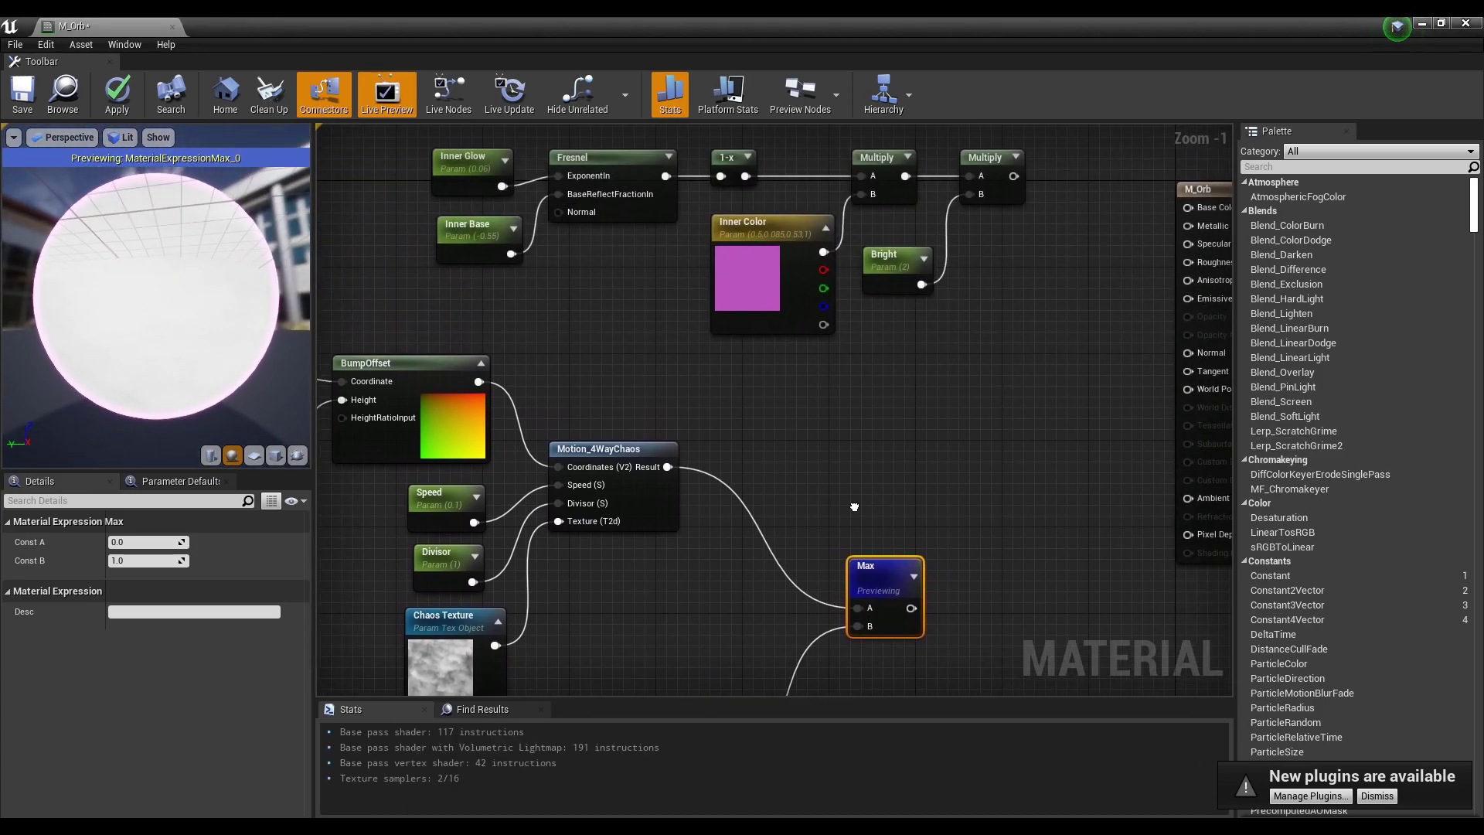
scroll(854, 506, down, 1)
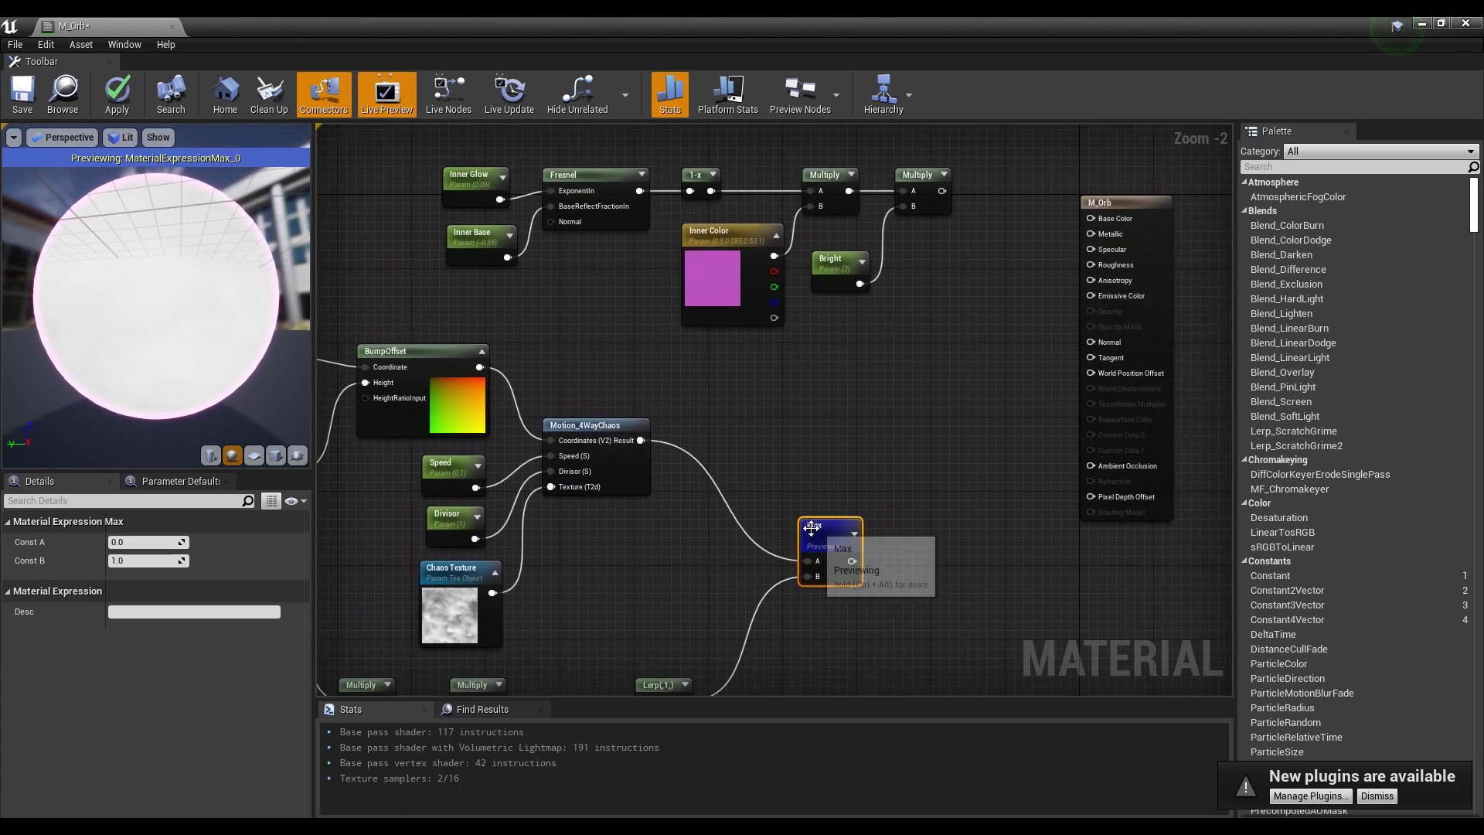
right_click(850, 530)
click(923, 581)
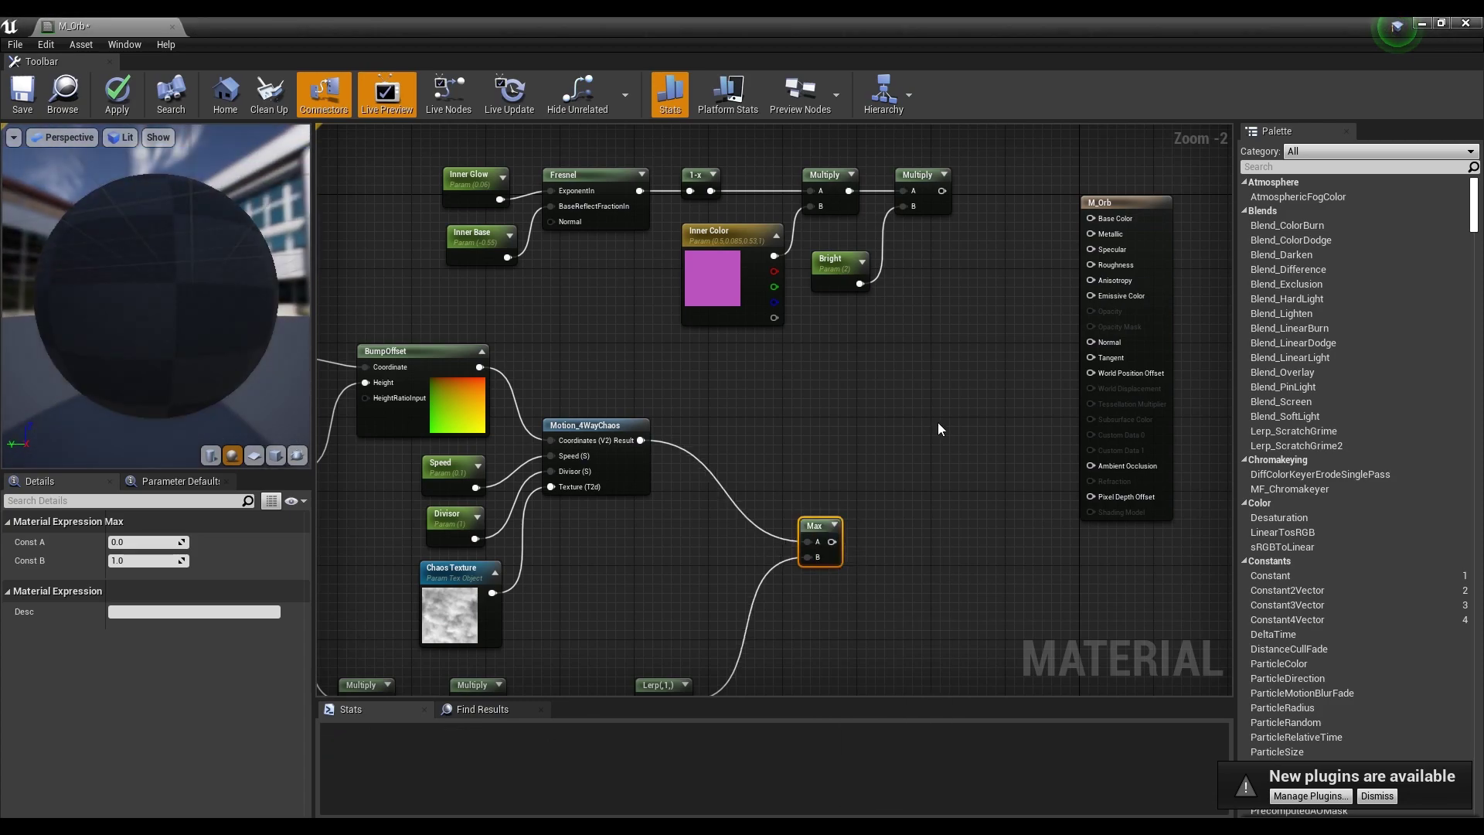
- Multiply the glow chain by the Max result and connect it to Emissive Color
right_drag(939, 438, 874, 402)
key(m)
click(870, 378)
drag(876, 209, 880, 402)
drag(765, 561, 1026, 314)
click(912, 453)
drag(1051, 221, 1107, 222)
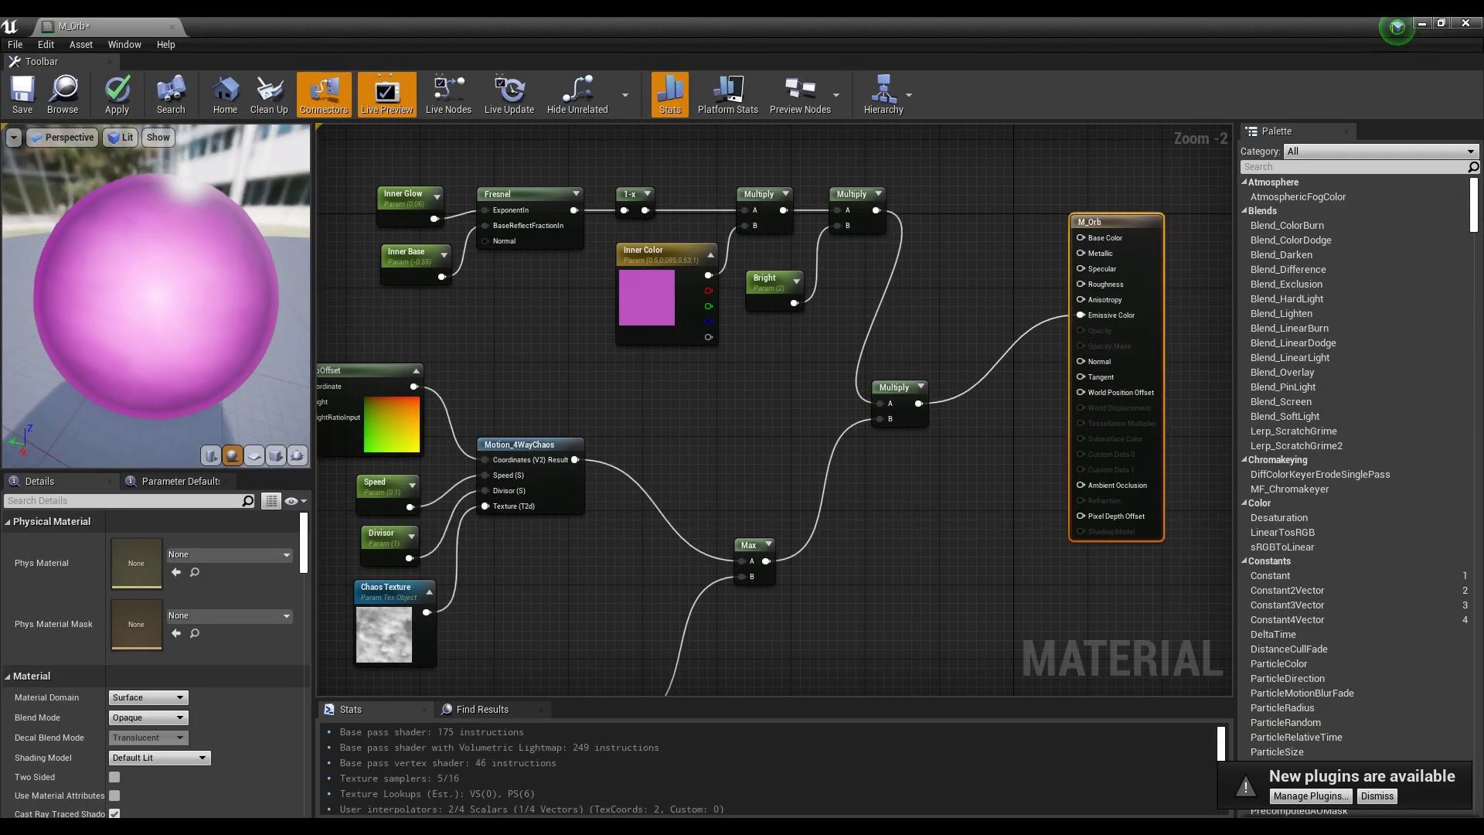
- Add two scalar parameters beside the M_Orb output, named Metallics and Roughness
right_drag(1178, 237, 989, 290)
key(s)
click(854, 226)
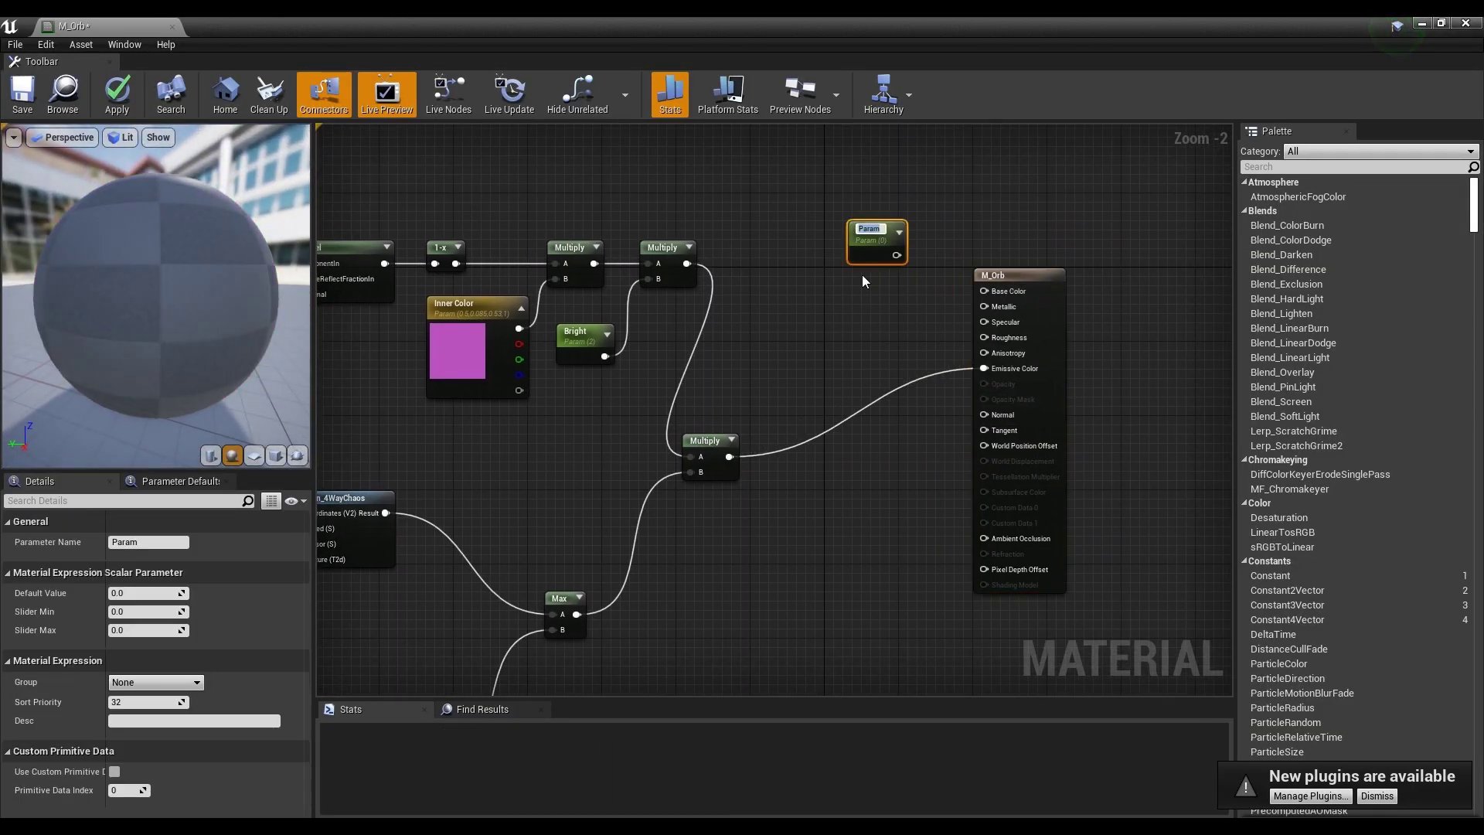
text(Metallics)
click(864, 282)
click(878, 290)
click(147, 542)
text(Roughness)
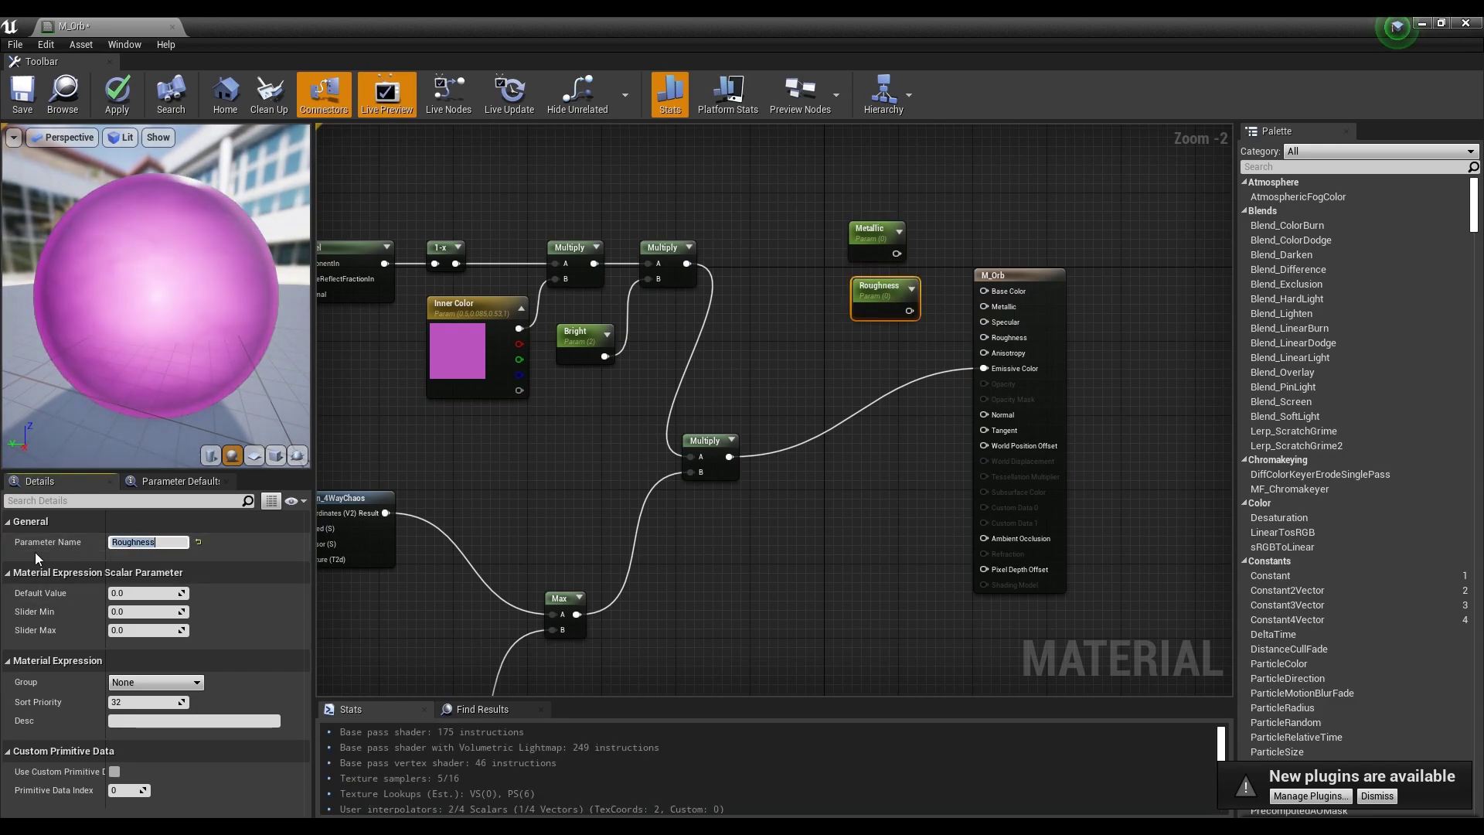
- Wire the parameters into M_Orb's Metallic and Roughness inputs, tidy the nodes and save the material
drag(909, 310, 984, 337)
drag(897, 254, 984, 306)
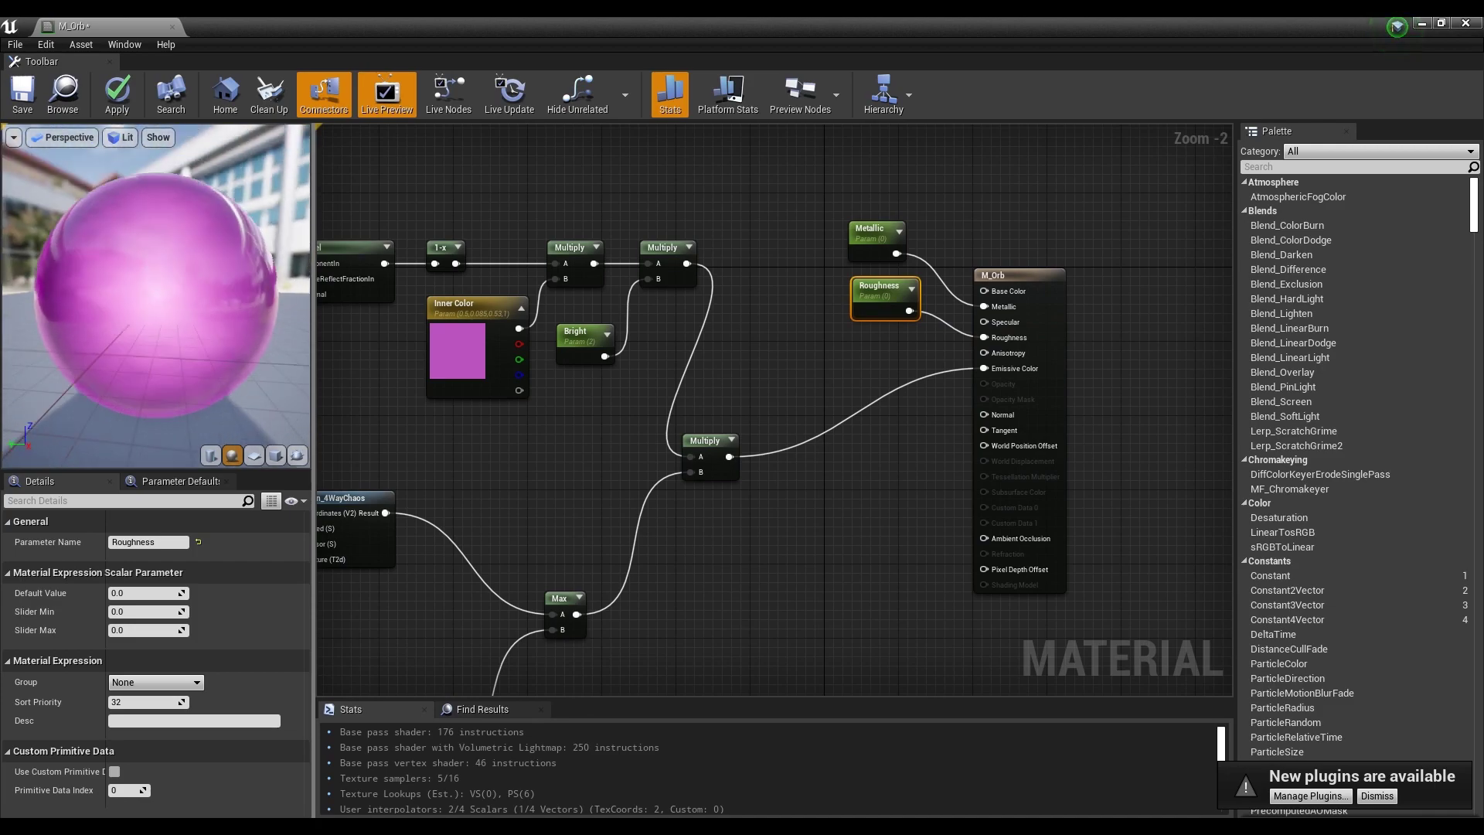
drag(881, 287, 871, 334)
click(938, 278)
click(65, 95)
- Create the M_Orb_Inst material instance from M_Orb in the Content folder
click(116, 643)
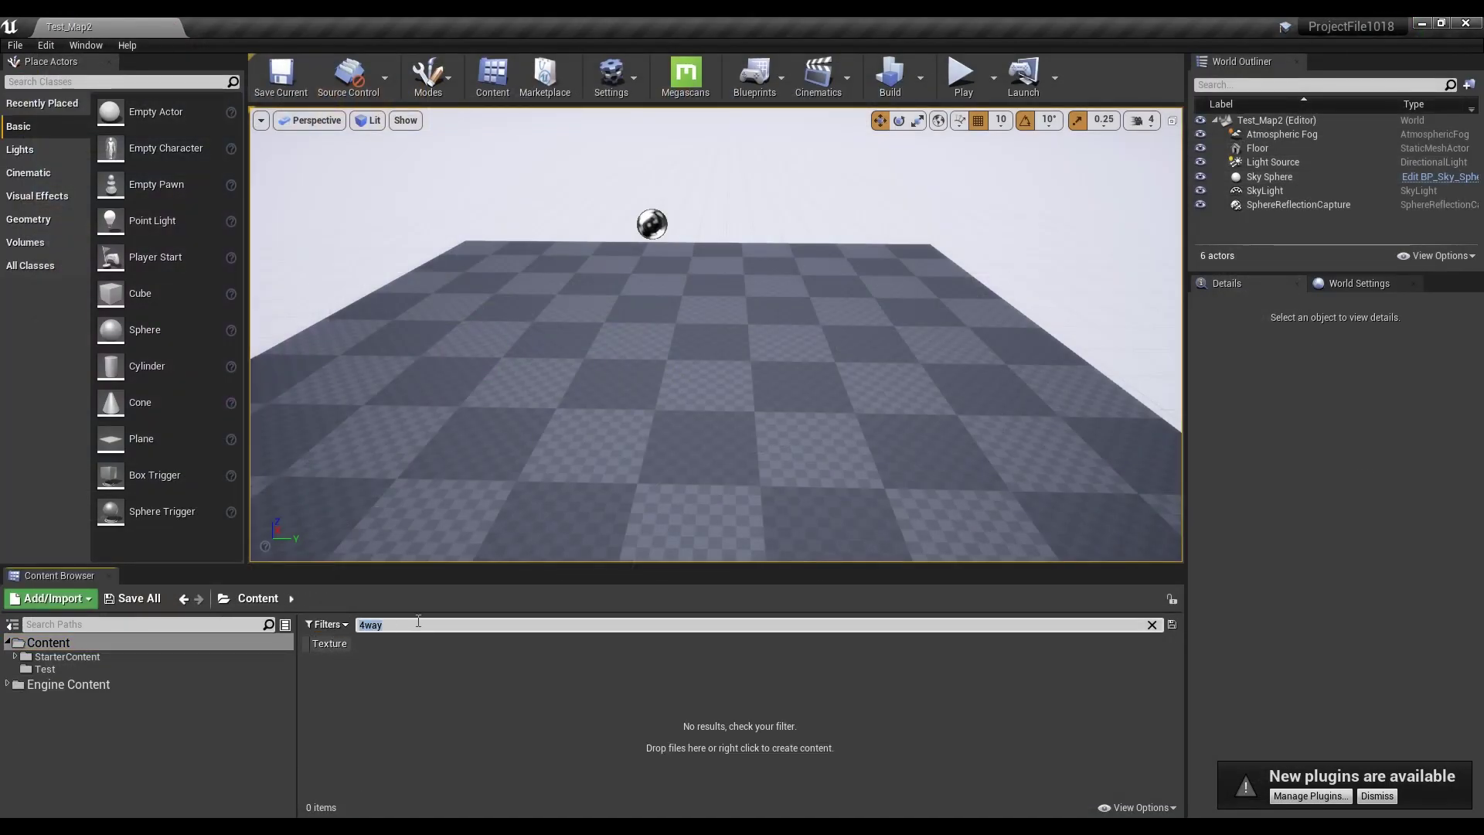
right_click(448, 695)
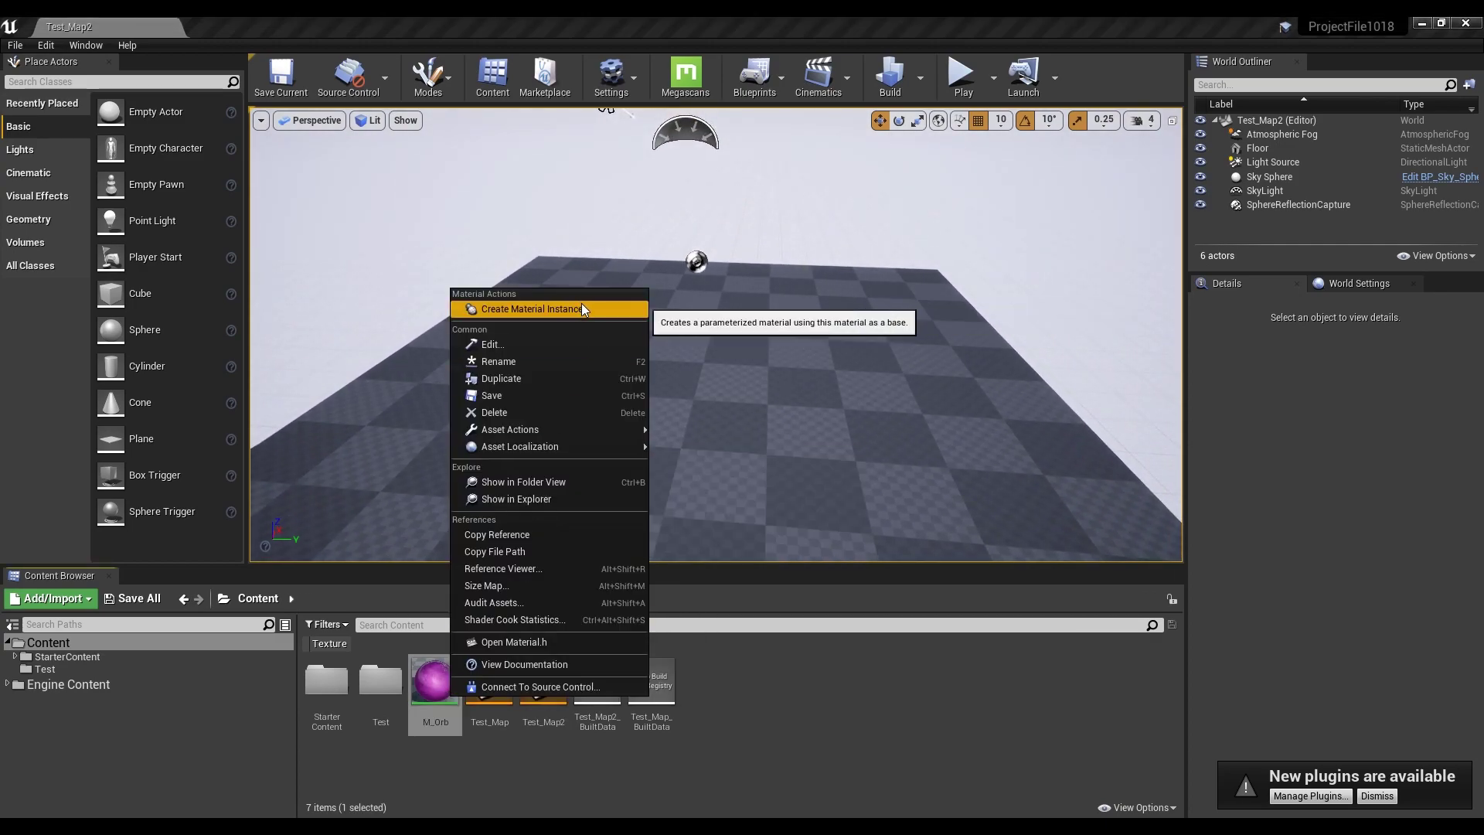
click(557, 217)
- Place a Sphere in Test_Map2, lower it, and apply M_Orb_Inst to it
drag(115, 329, 693, 400)
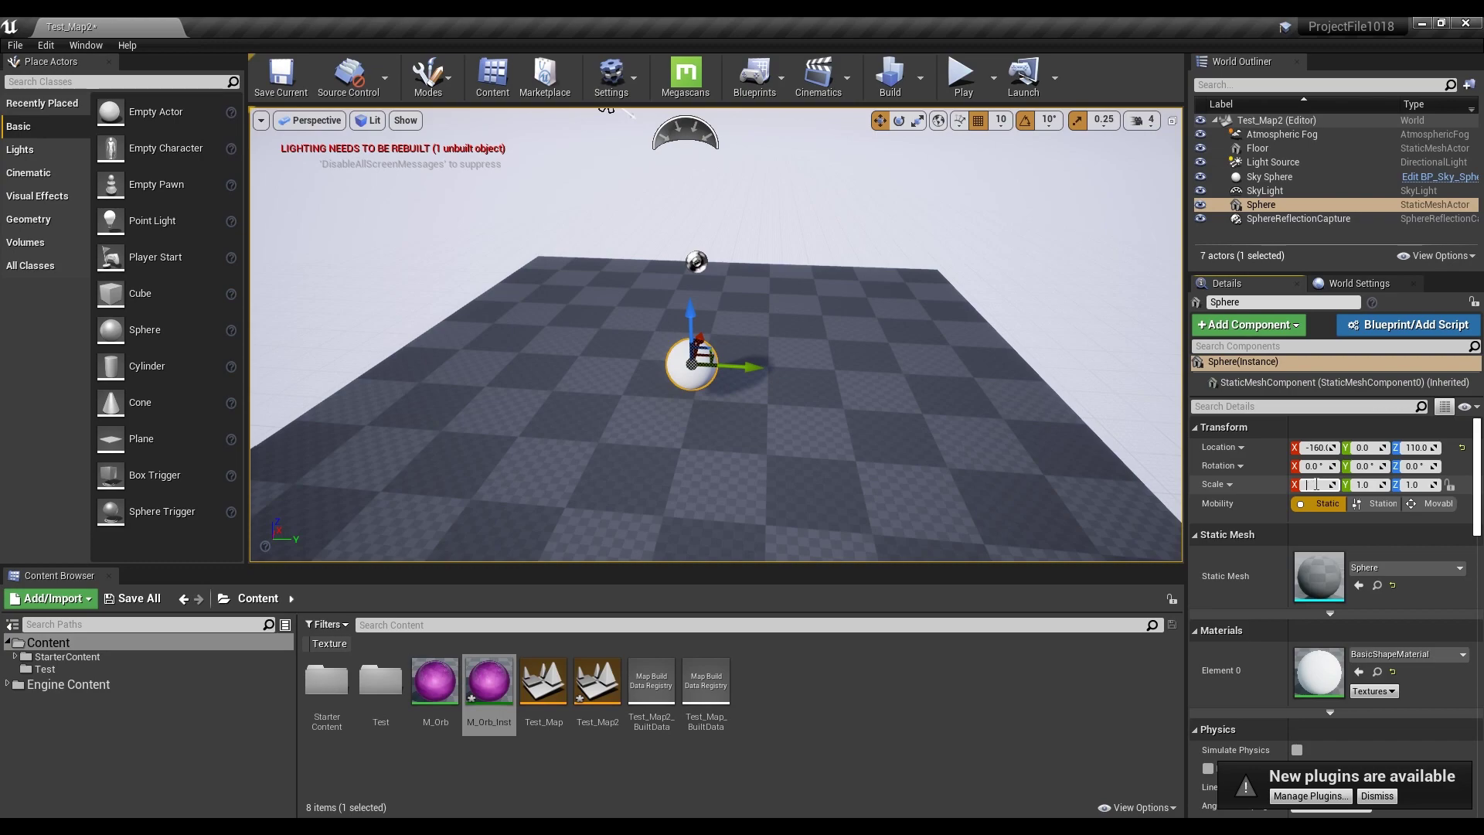
drag(696, 298, 696, 325)
key(f)
drag(489, 680, 680, 363)
scroll(700, 363, up, 3)
scroll(699, 362, down, 3)
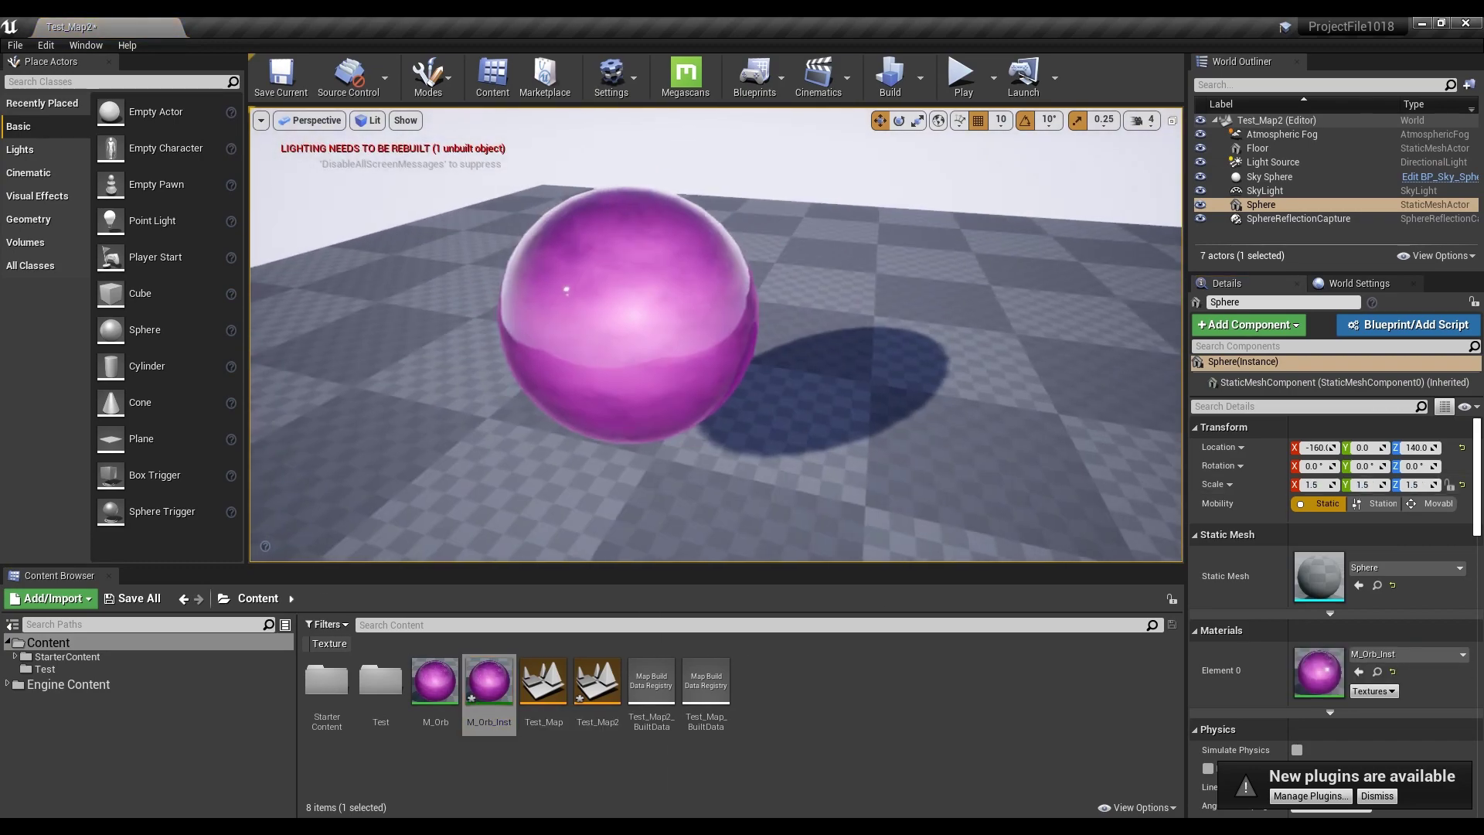
- Open M_Orb_Inst in its instance editor and enlarge the window
double_click(503, 683)
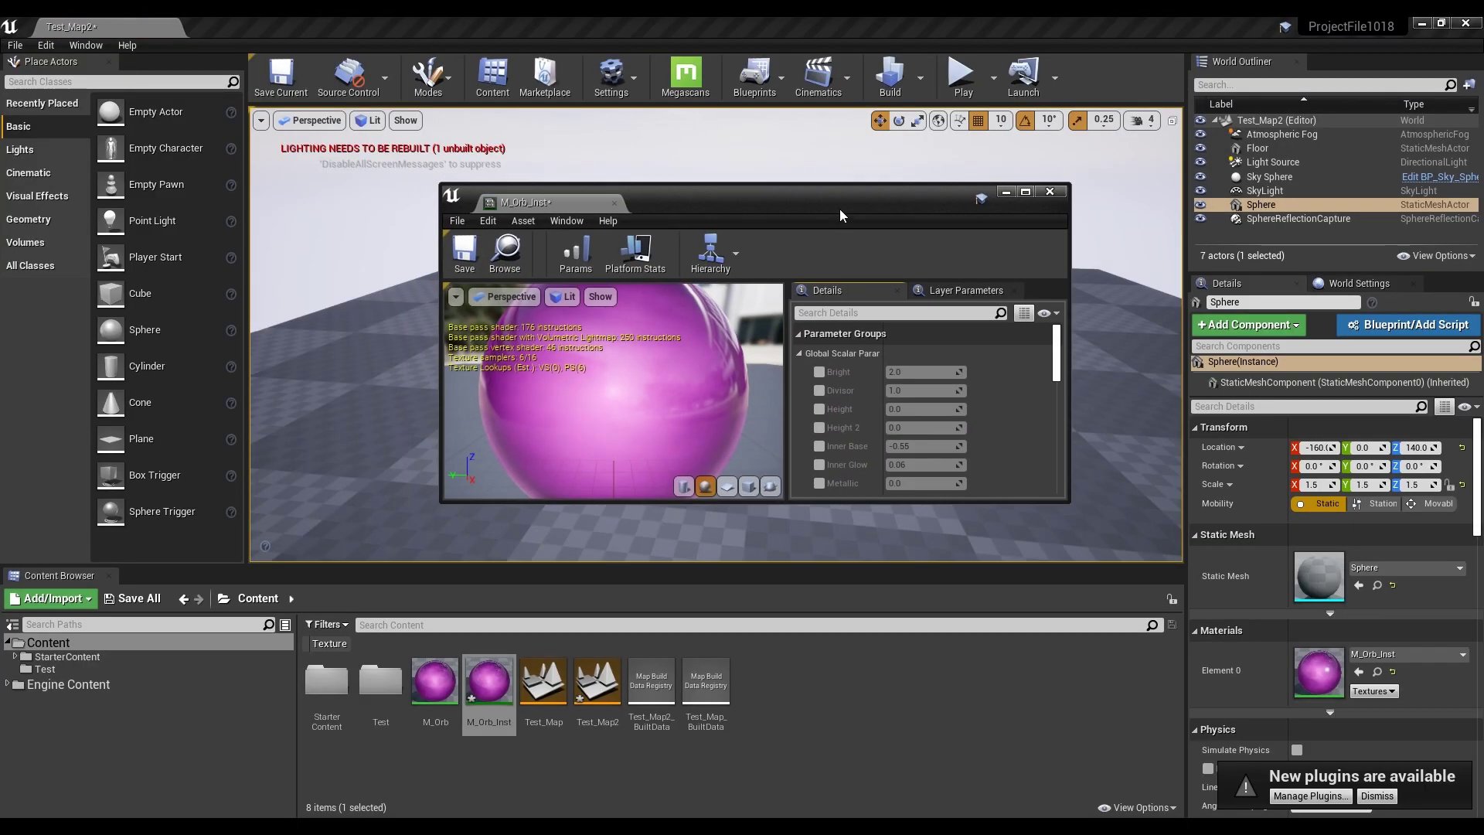
click(782, 545)
drag(780, 544, 961, 703)
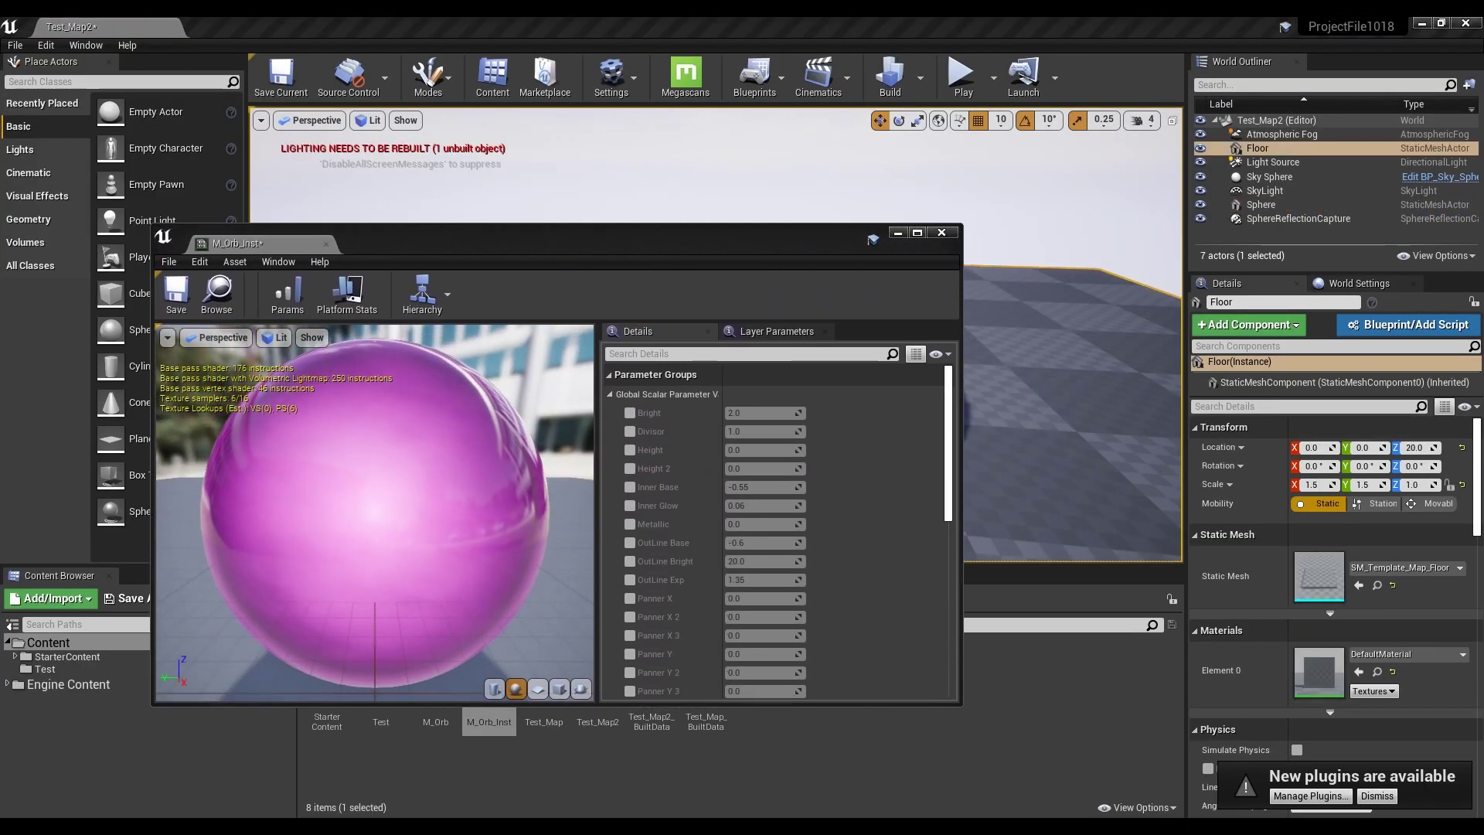
- Override Bright, Divisor, Height, Panner Y 2/3, Power, Roughness, Speed and Star Bright, raising Star Bright to 3.250774
click(630, 413)
click(629, 432)
click(630, 449)
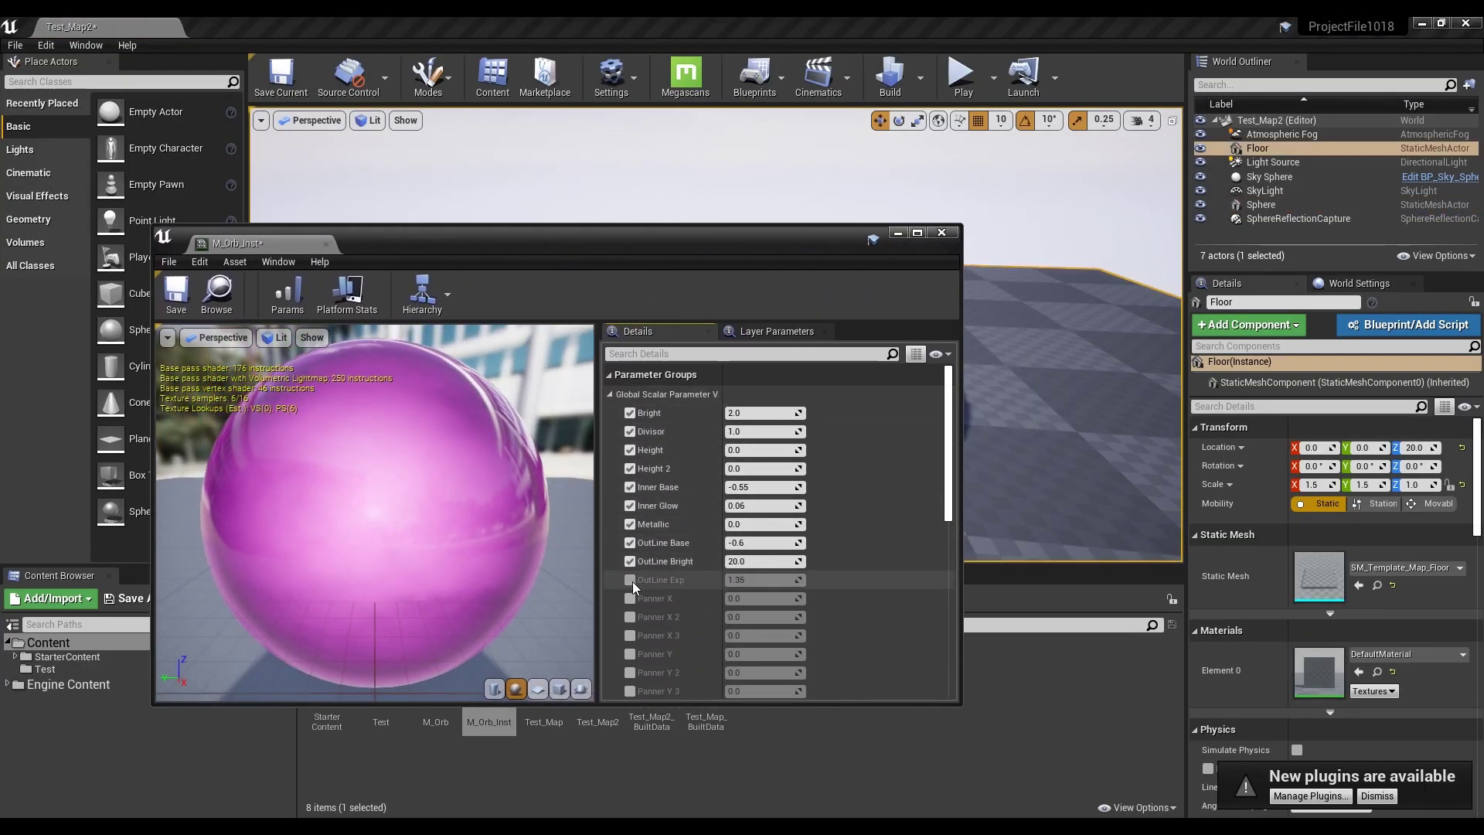
click(629, 672)
click(630, 691)
scroll(630, 671, down, 3)
click(630, 586)
click(629, 605)
click(630, 622)
click(630, 642)
drag(761, 641, 772, 642)
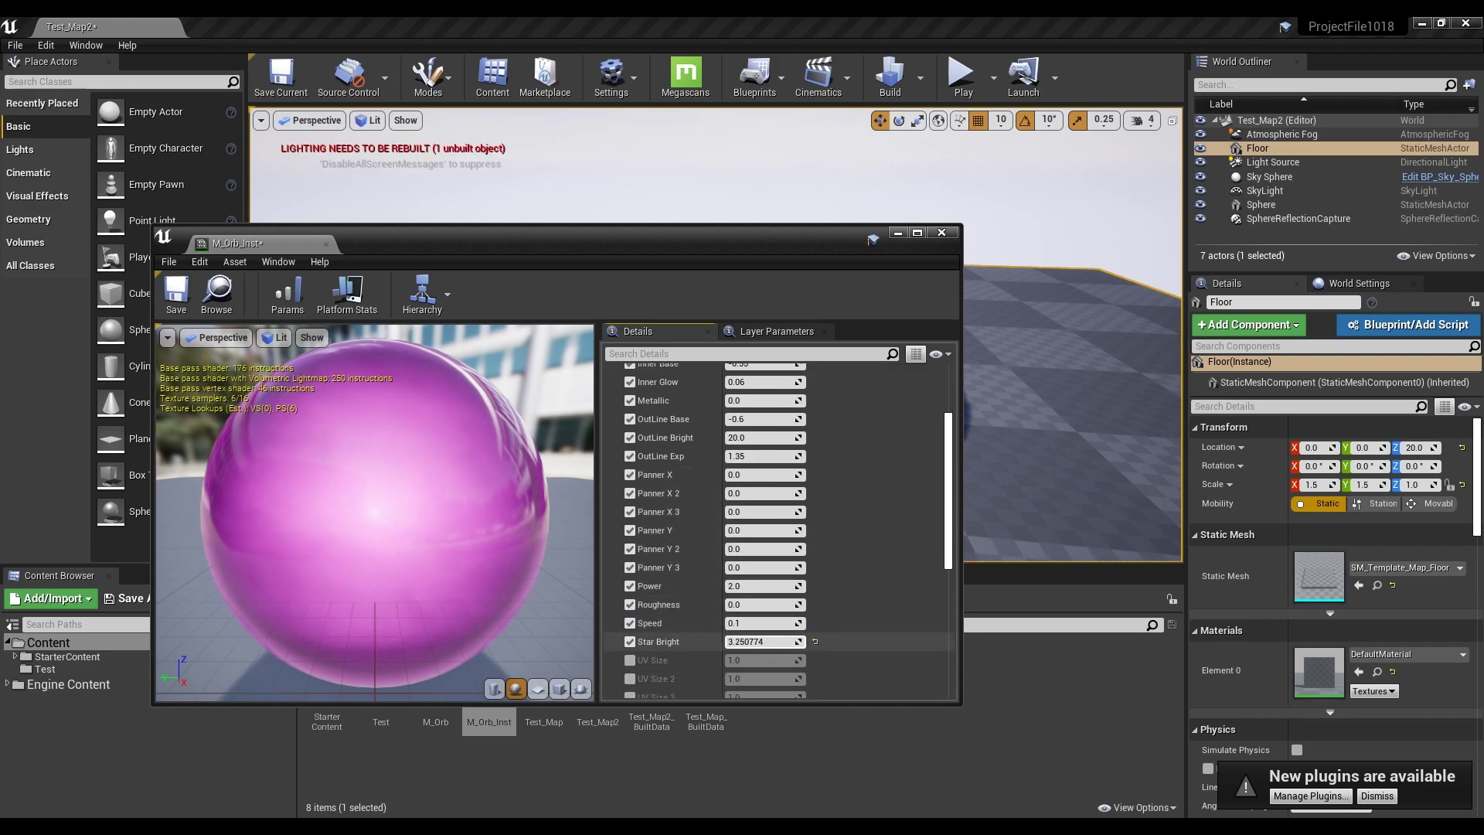